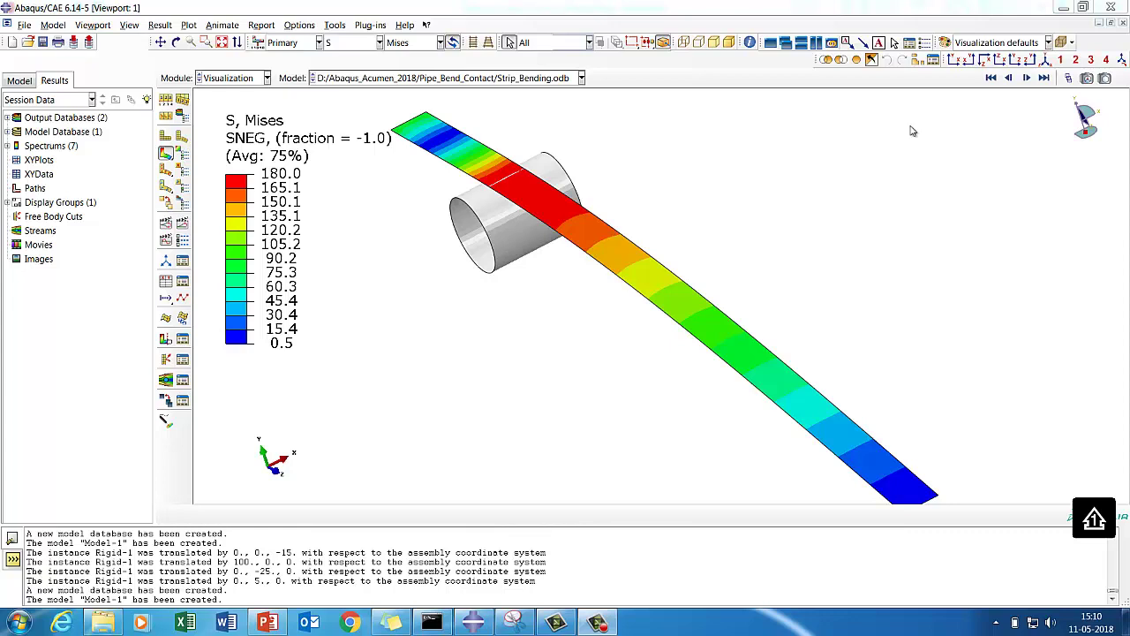
Animate the strip bending results over time and view the deformation from several standard directions, ending on the YZ side view
{"action": "left_click", "coordinate": [181, 224]}
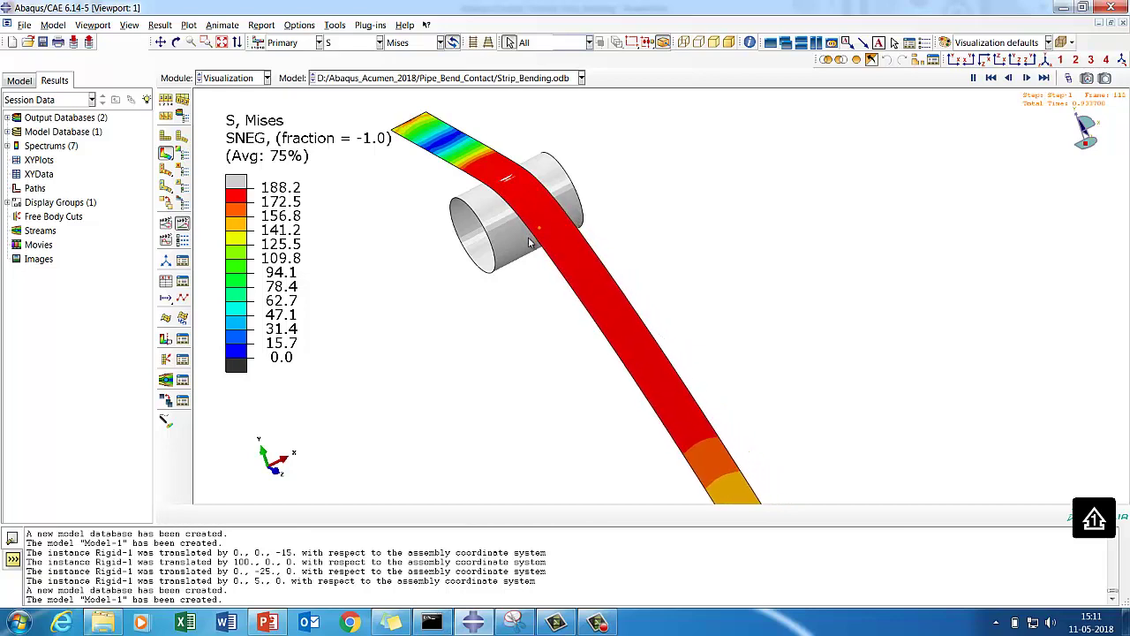
{"action": "left_click", "coordinate": [1001, 59]}
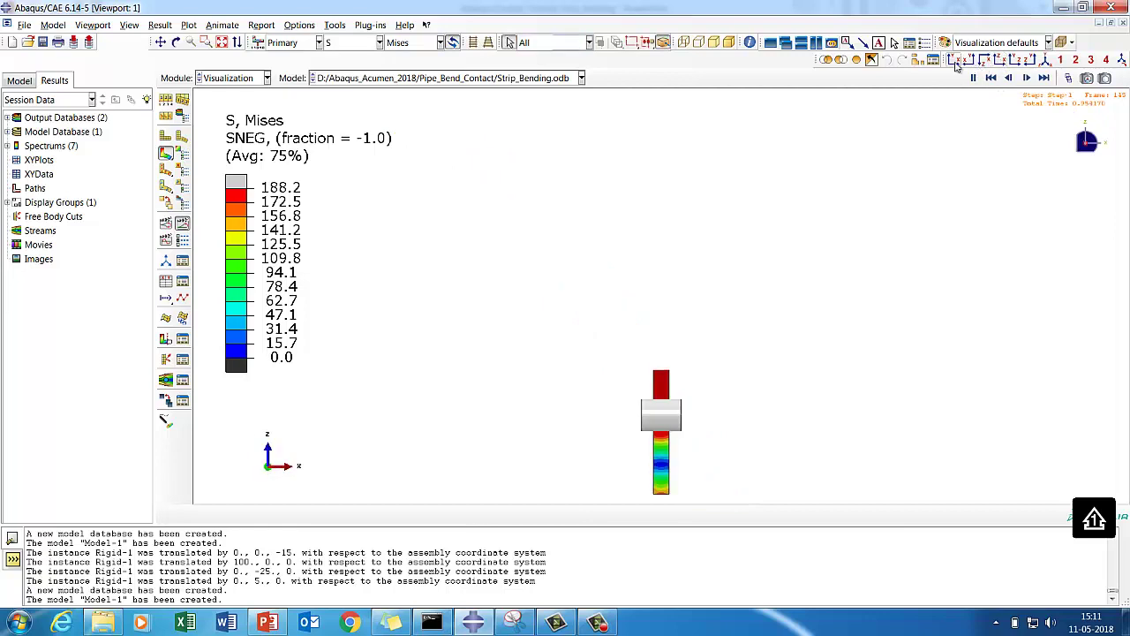
{"action": "left_click", "coordinate": [969, 59]}
{"action": "left_click", "coordinate": [983, 60]}
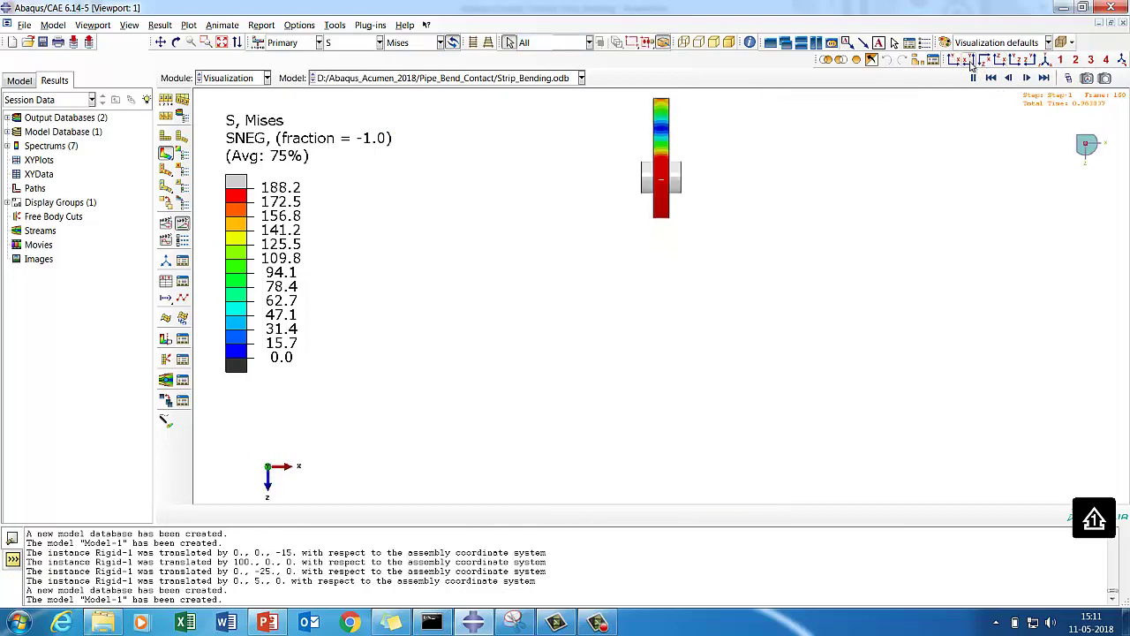
{"action": "left_click", "coordinate": [1001, 61]}
{"action": "left_click", "coordinate": [1016, 59]}
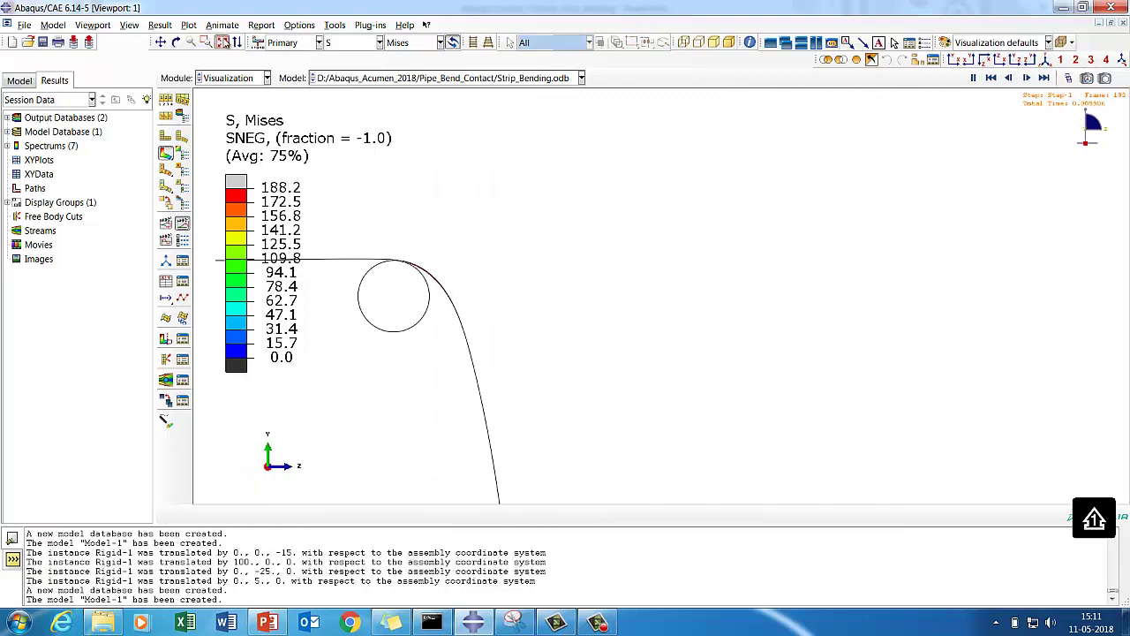
Return the animation to its first frame and advance frame by frame through the start of the bending
{"action": "left_click", "coordinate": [991, 78]}
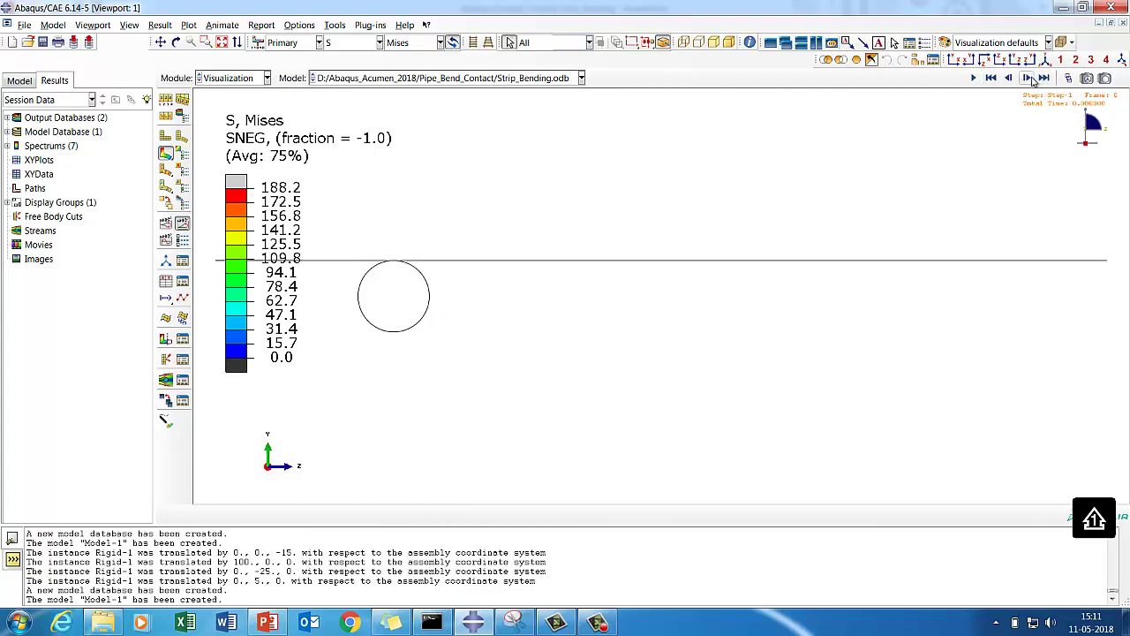
{"action": "left_click", "coordinate": [1026, 77]}
{"action": "left_click", "coordinate": [1027, 77]}
{"action": "left_click", "coordinate": [1026, 78]}
{"action": "left_click", "coordinate": [1026, 78]}
{"action": "left_click", "coordinate": [1026, 77]}
{"action": "left_click", "coordinate": [1027, 78]}
Replay the time history animation, examine the bending strip from rotated and standard XY, XZ and YZ views, and stop the animation
{"action": "left_click", "coordinate": [182, 222]}
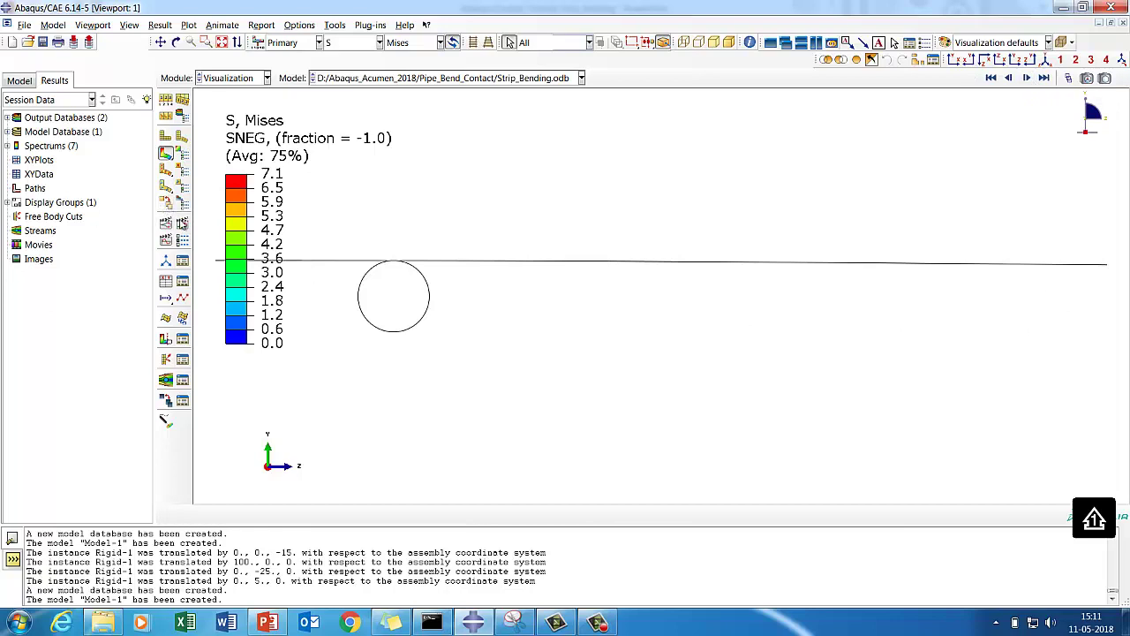
{"action": "left_click", "coordinate": [181, 222]}
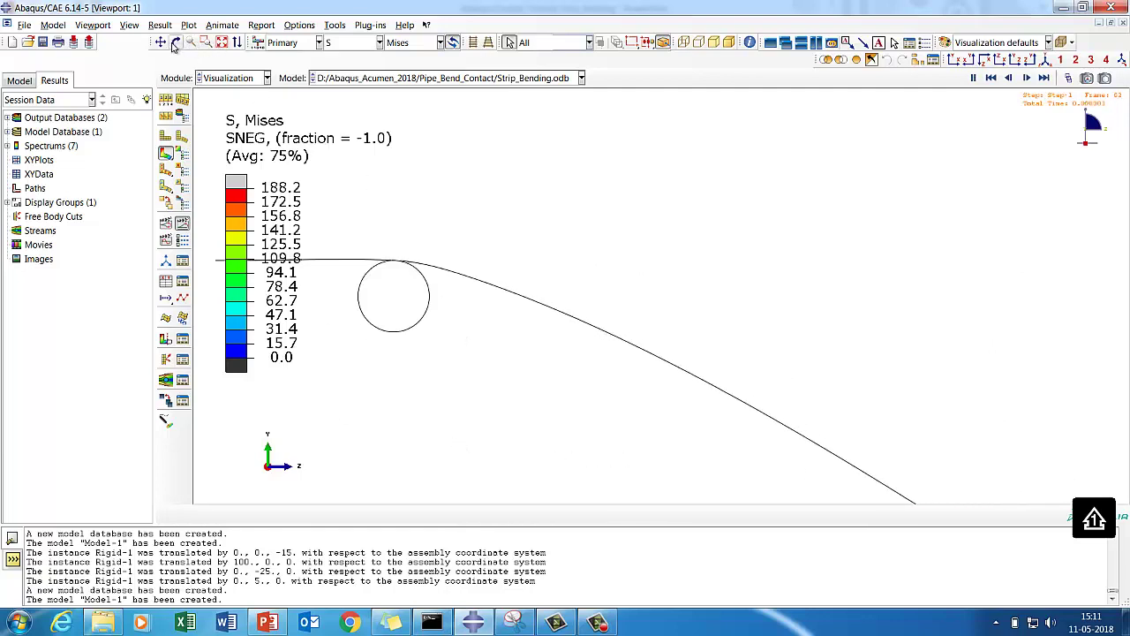
{"action": "left_click_drag", "start_coordinate": [608, 361], "coordinate": [532, 398]}
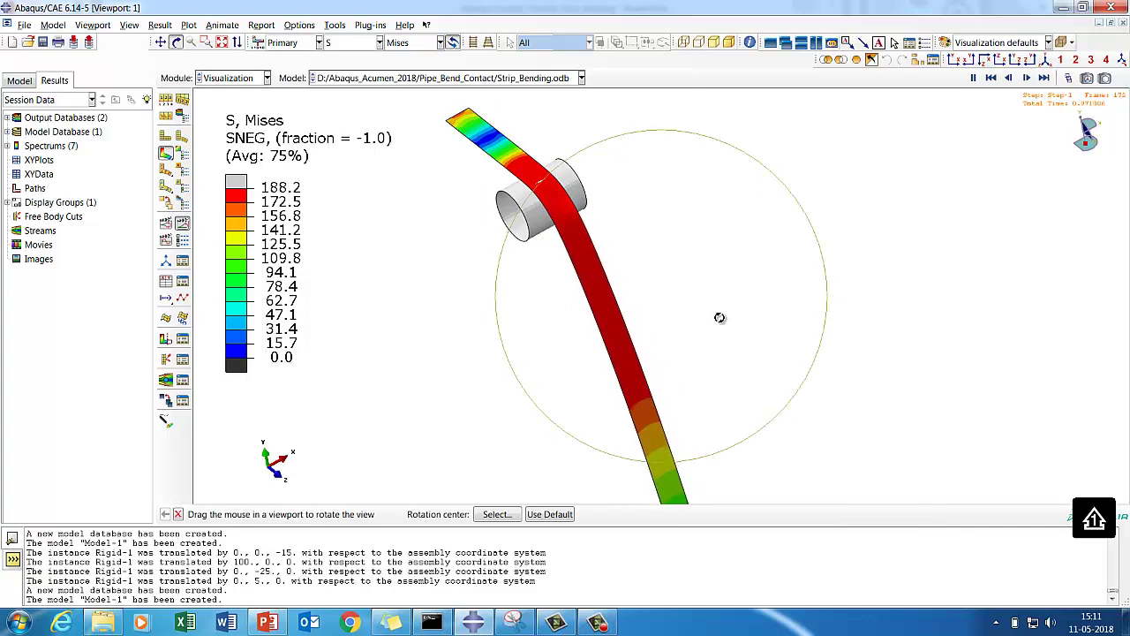
{"action": "left_click_drag", "start_coordinate": [555, 248], "coordinate": [654, 226]}
{"action": "left_click", "coordinate": [955, 59]}
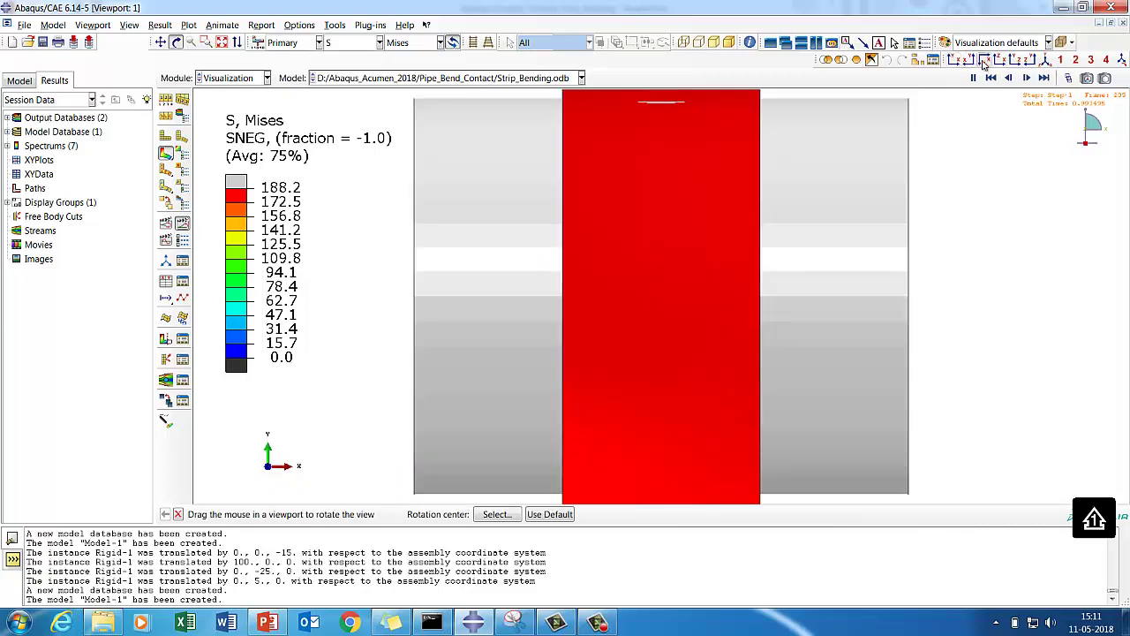
{"action": "left_click", "coordinate": [985, 59]}
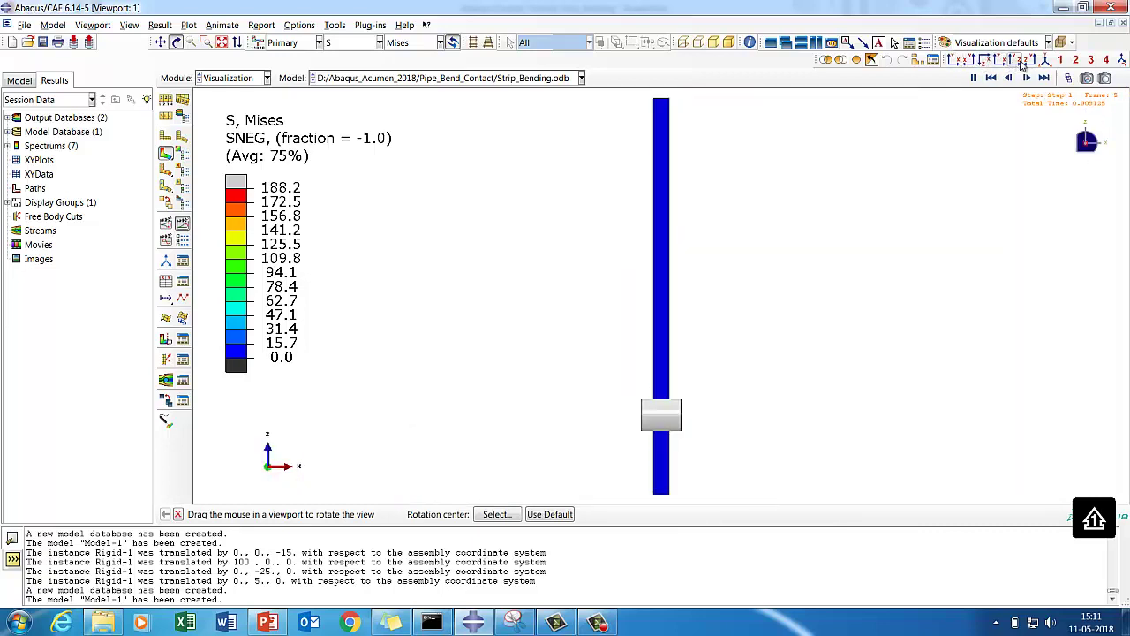
{"action": "left_click", "coordinate": [1019, 61]}
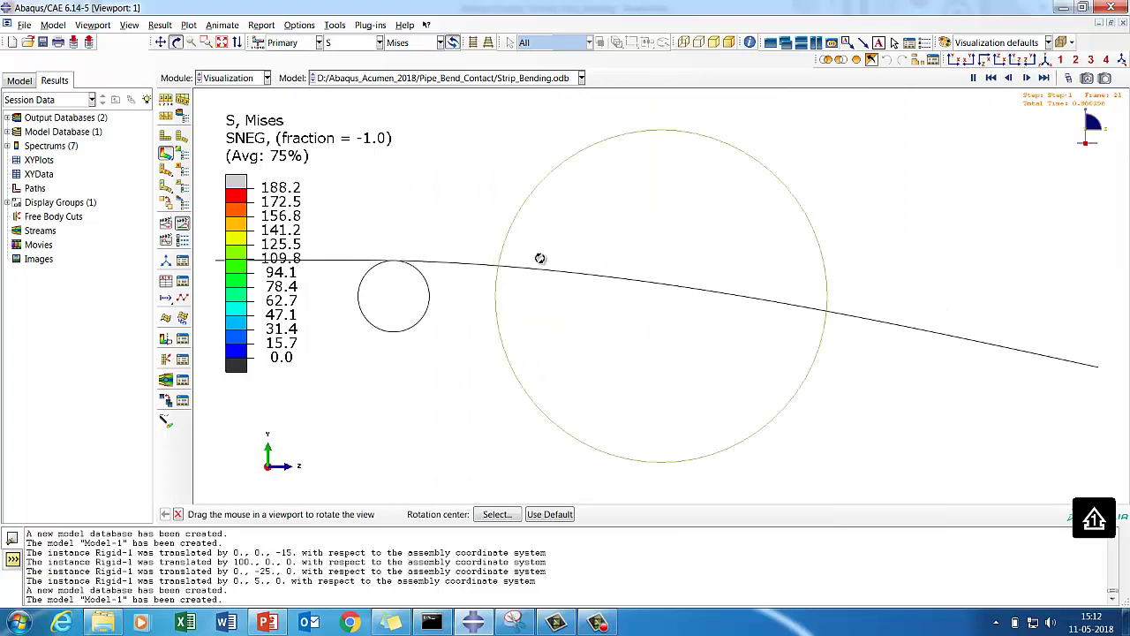
{"action": "left_click_drag", "start_coordinate": [540, 258], "coordinate": [716, 334]}
{"action": "left_click_drag", "start_coordinate": [540, 313], "coordinate": [532, 359]}
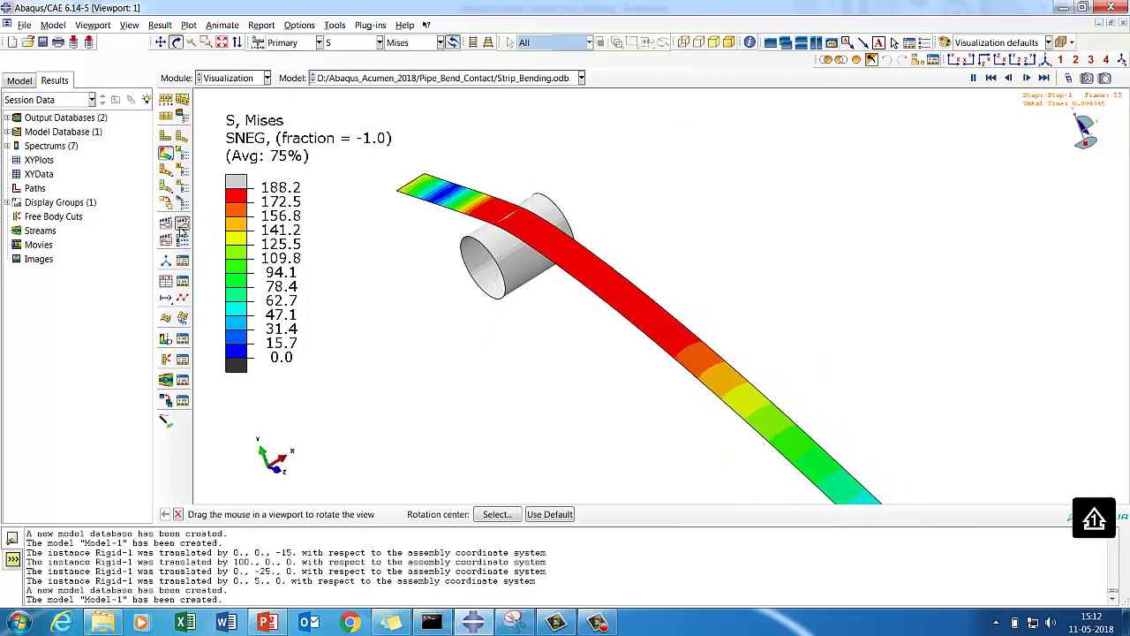
{"action": "left_click", "coordinate": [181, 228]}
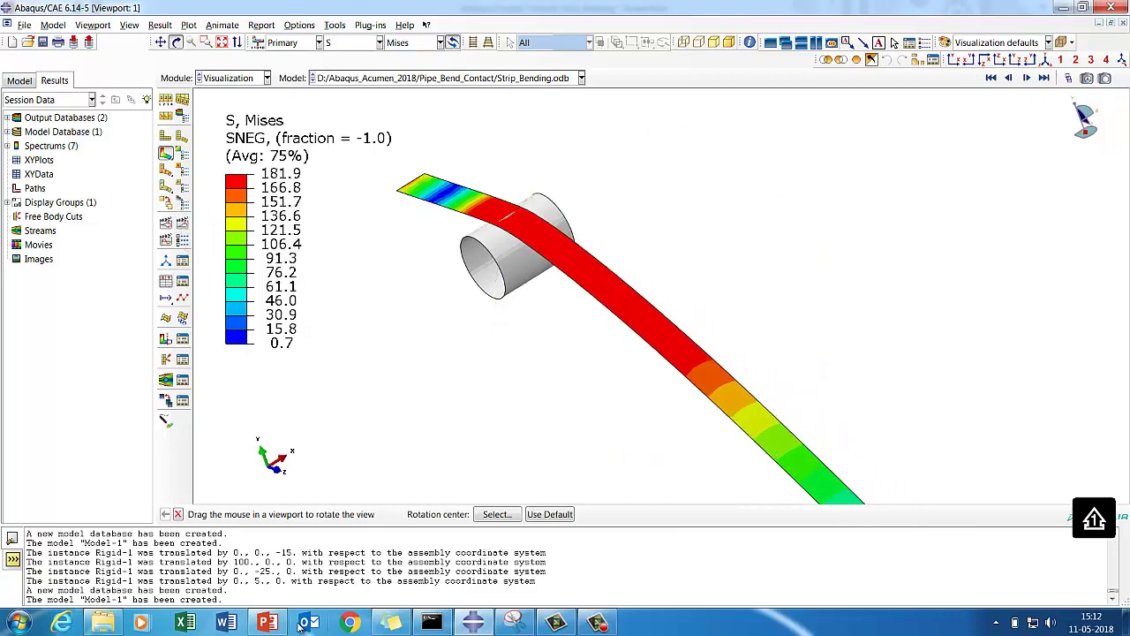
Switch to PowerPoint and present the strip bending tutorial slides from the first slide through the shell edge load slide
{"action": "left_click", "coordinate": [267, 623]}
{"action": "key", "text": "Home"}
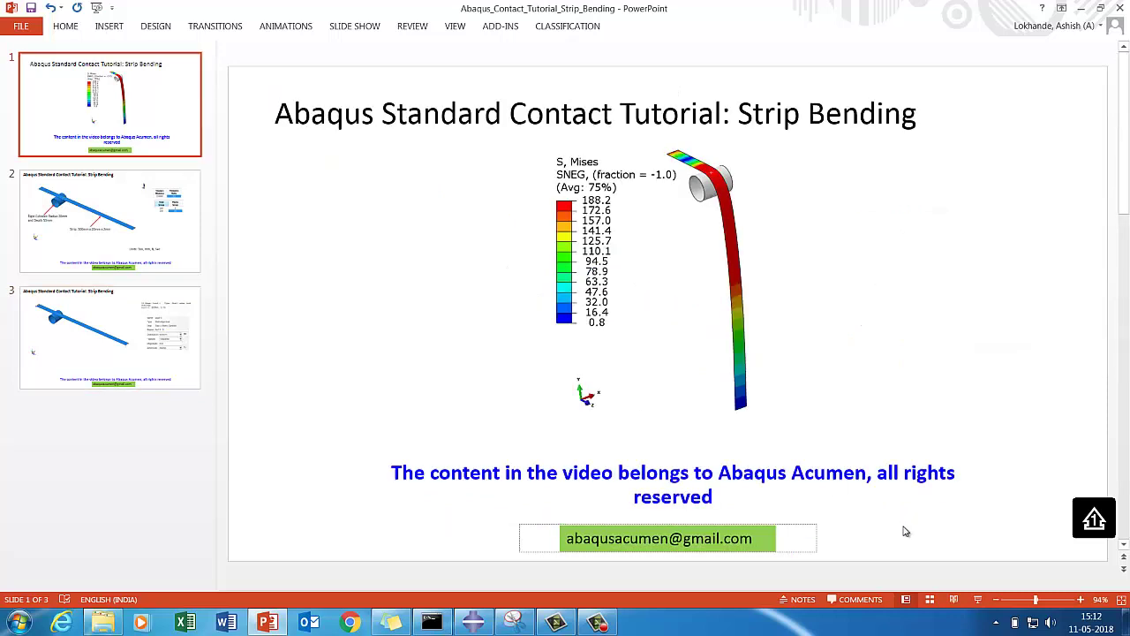
{"action": "left_click", "coordinate": [978, 600]}
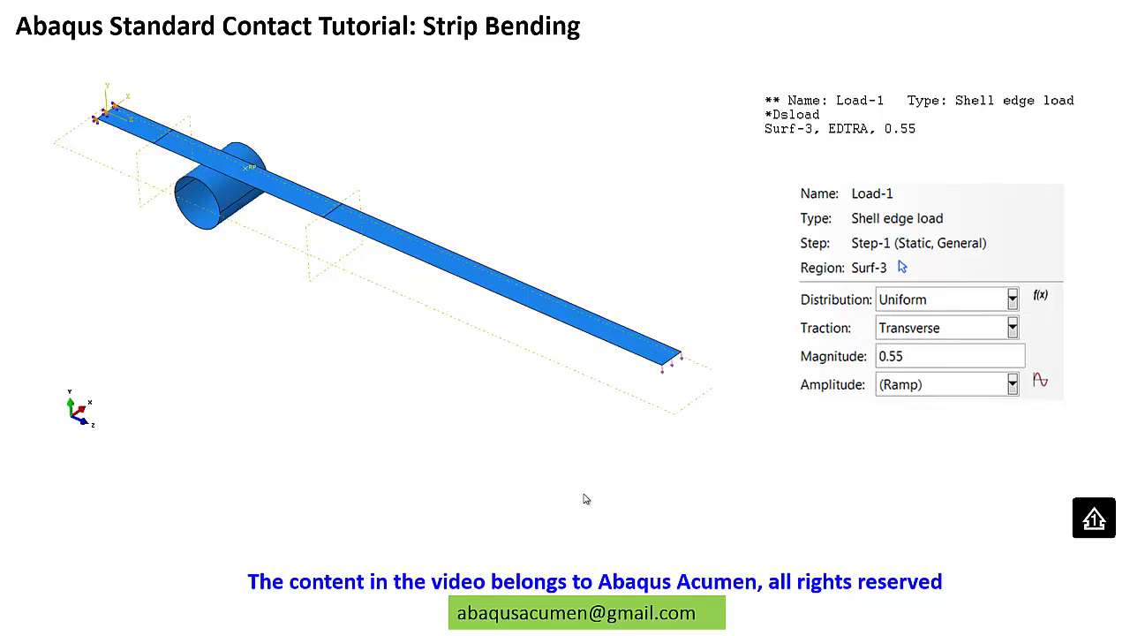
{"action": "key", "text": "Escape"}
Switch back to Abaqus/CAE and create a new model database with a Standard/Explicit model
{"action": "key", "text": "alt+Tab"}
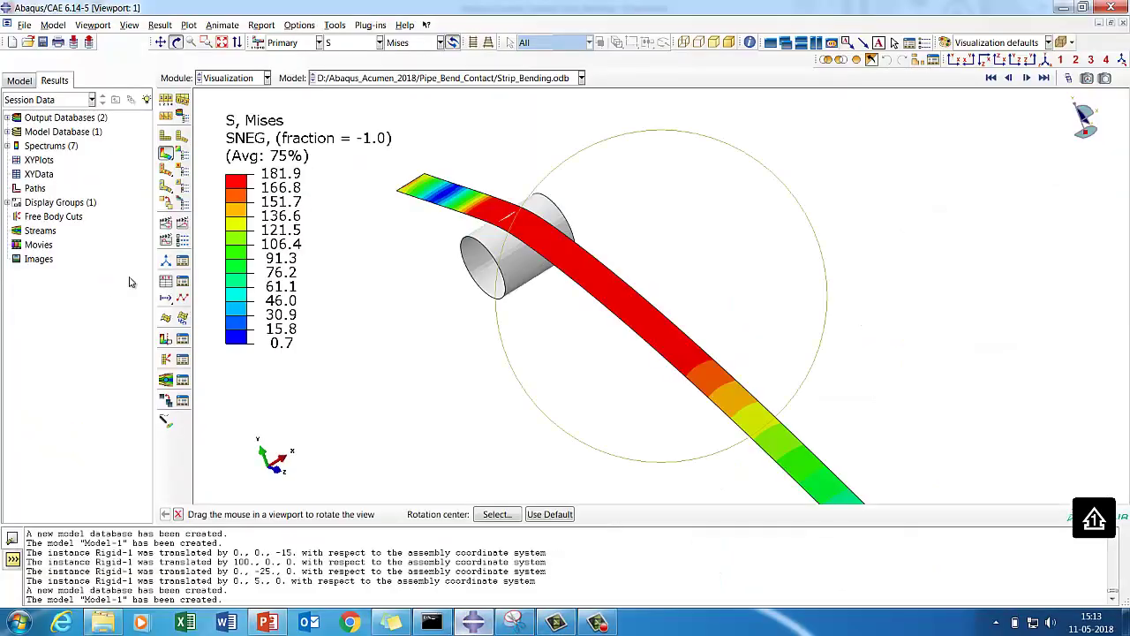
{"action": "left_click", "coordinate": [25, 25]}
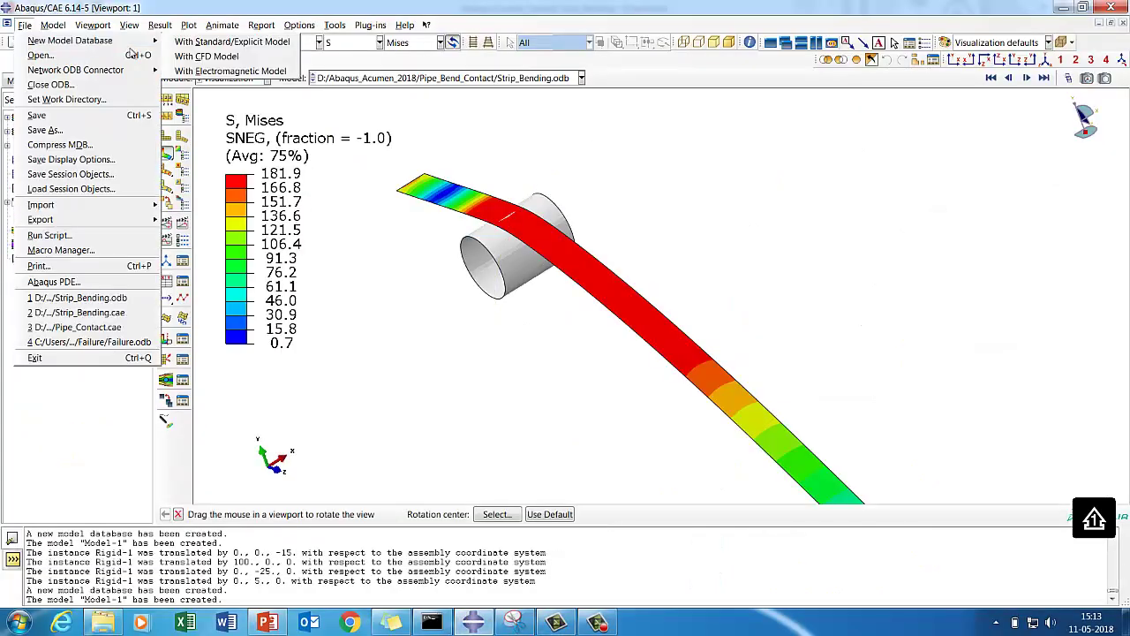
{"action": "mouse_move", "coordinate": [123, 41]}
{"action": "left_click", "coordinate": [181, 43]}
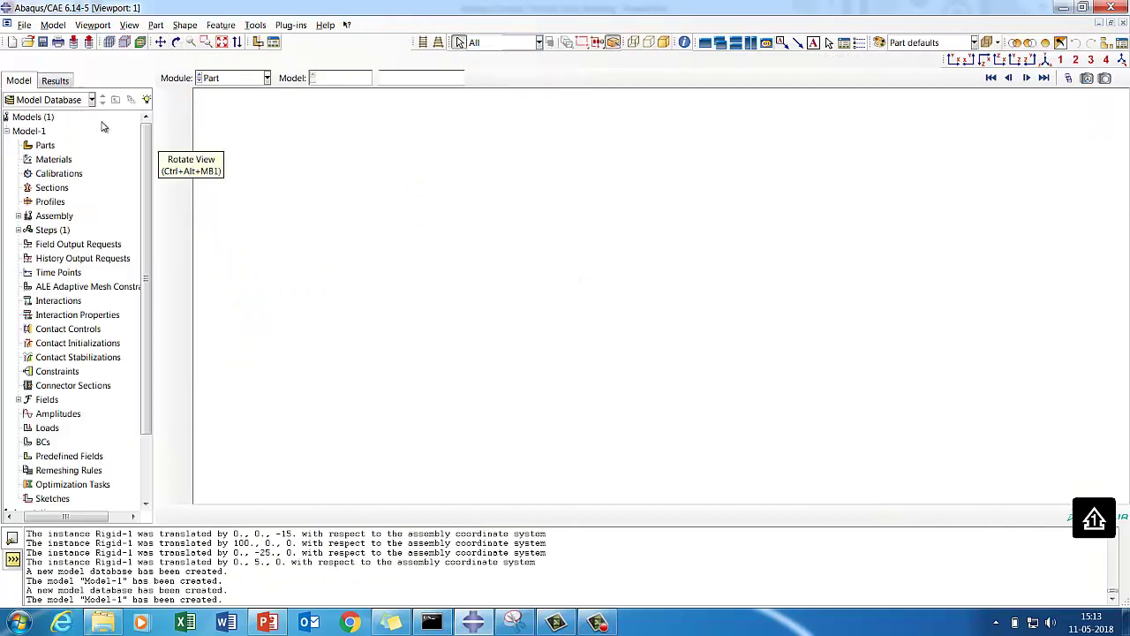
Create a 3D deformable shell extrusion part named Strip with an approximate size of 1000
{"action": "left_click", "coordinate": [44, 144]}
{"action": "right_click", "coordinate": [44, 145]}
{"action": "left_click", "coordinate": [69, 172]}
{"action": "type", "text": "Strip"}
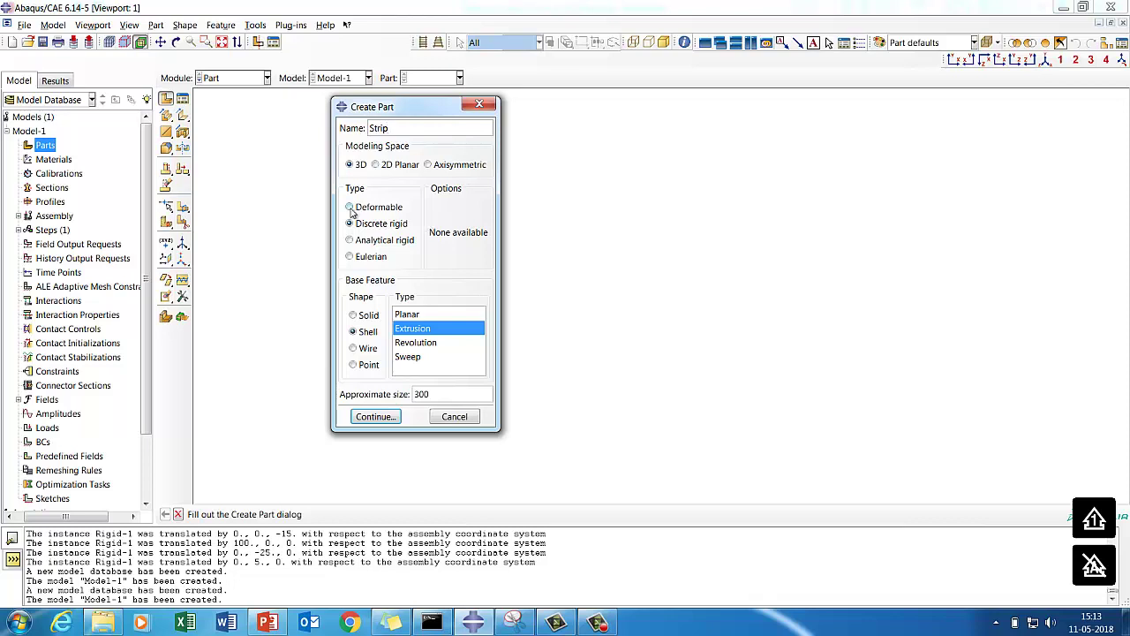
{"action": "left_click", "coordinate": [352, 208]}
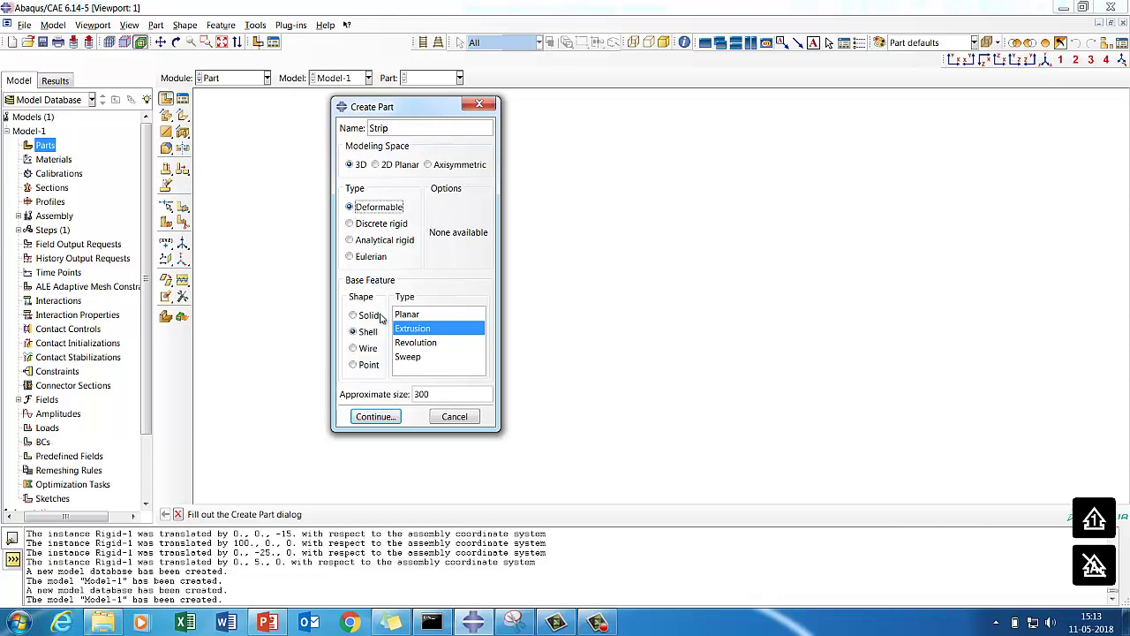
{"action": "double_click", "coordinate": [422, 394]}
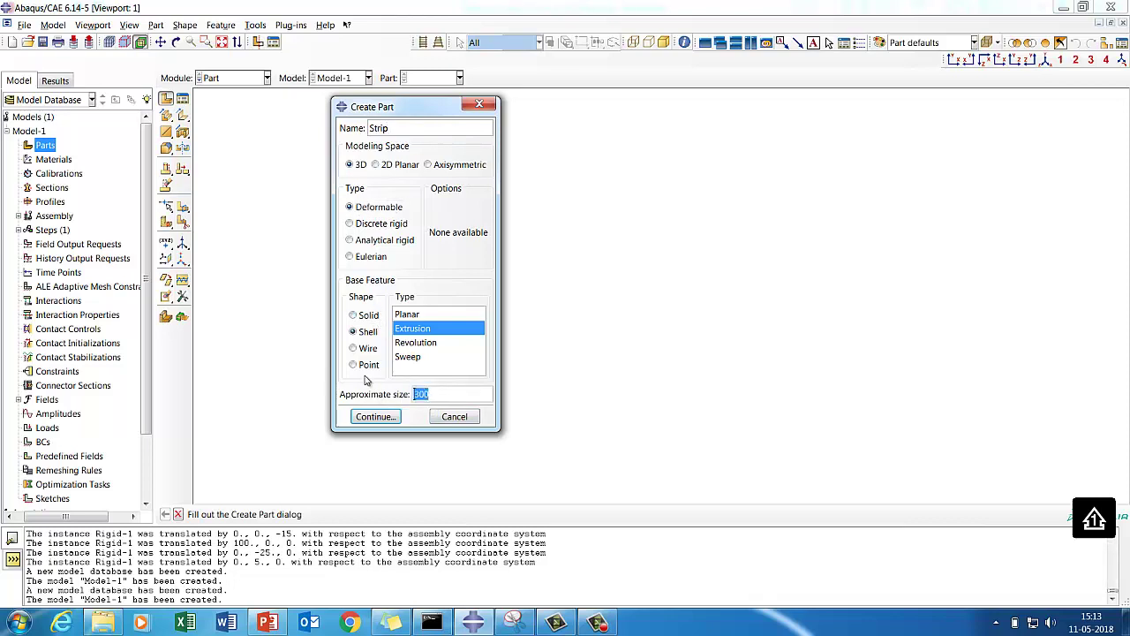
{"action": "type", "text": "1000"}
{"action": "left_click", "coordinate": [374, 416]}
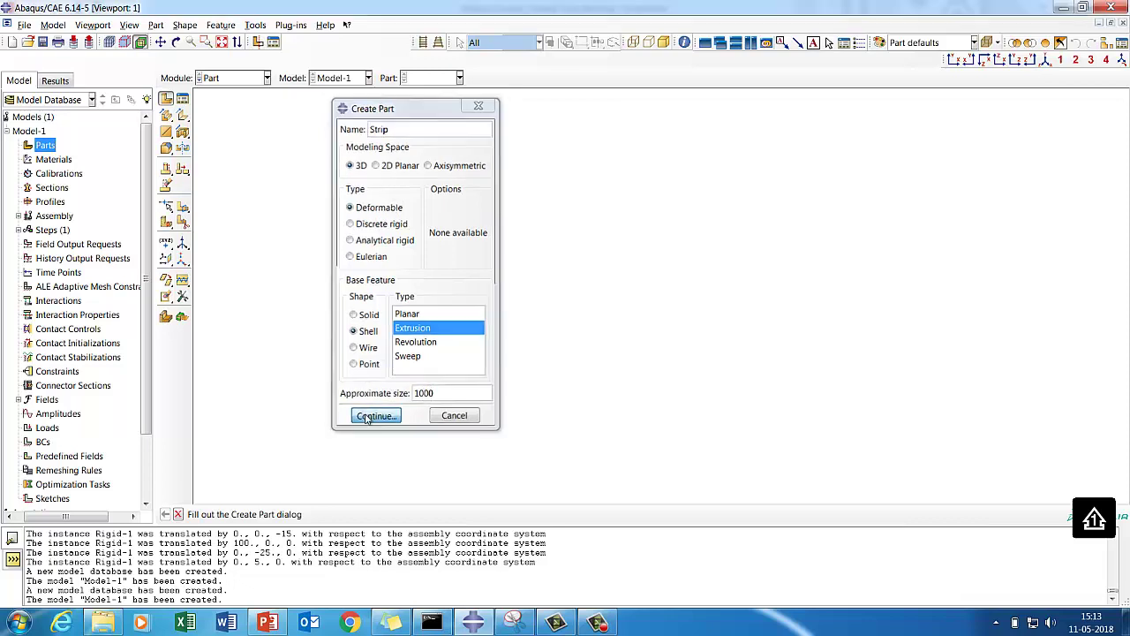
Sketch points at 0,0 and 500,0 and connect them with a horizontal line as the strip's section
{"action": "left_click", "coordinate": [166, 99]}
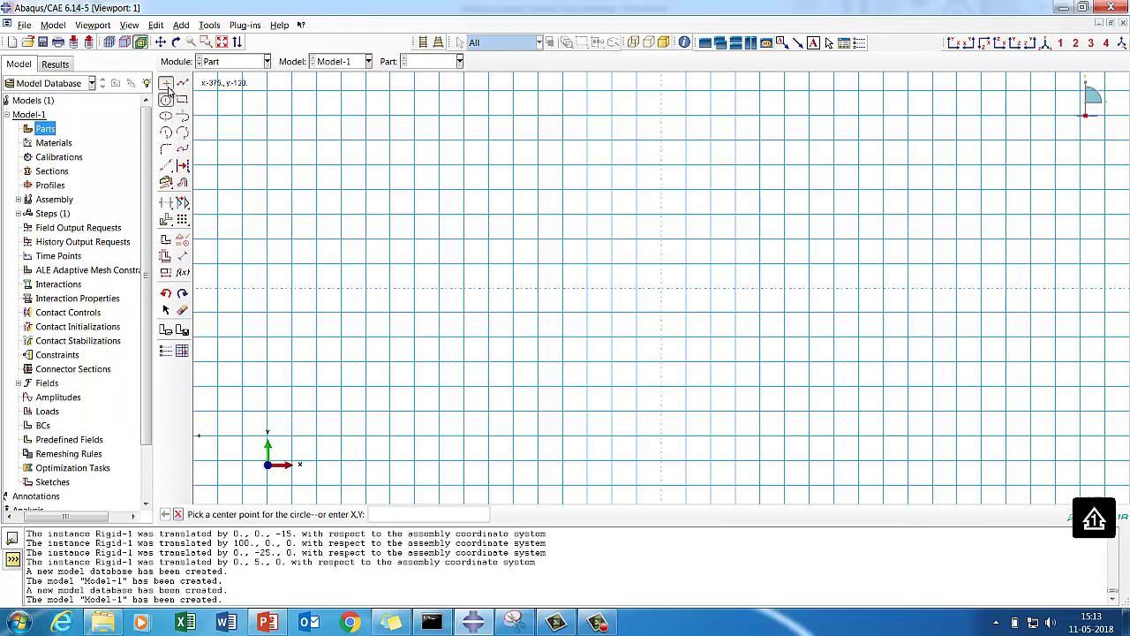
{"action": "left_click", "coordinate": [166, 82]}
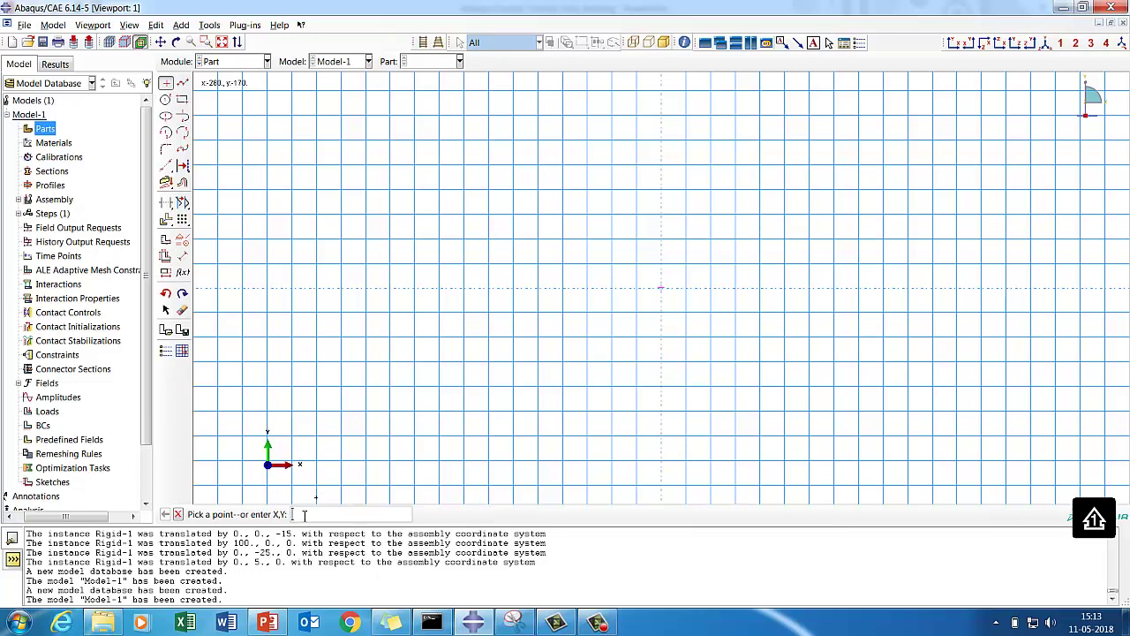
{"action": "type", "text": "50,45"}
{"action": "key", "text": "Return"}
{"action": "left_click", "coordinate": [221, 42]}
{"action": "left_click", "coordinate": [182, 82]}
{"action": "left_click", "coordinate": [1109, 287]}
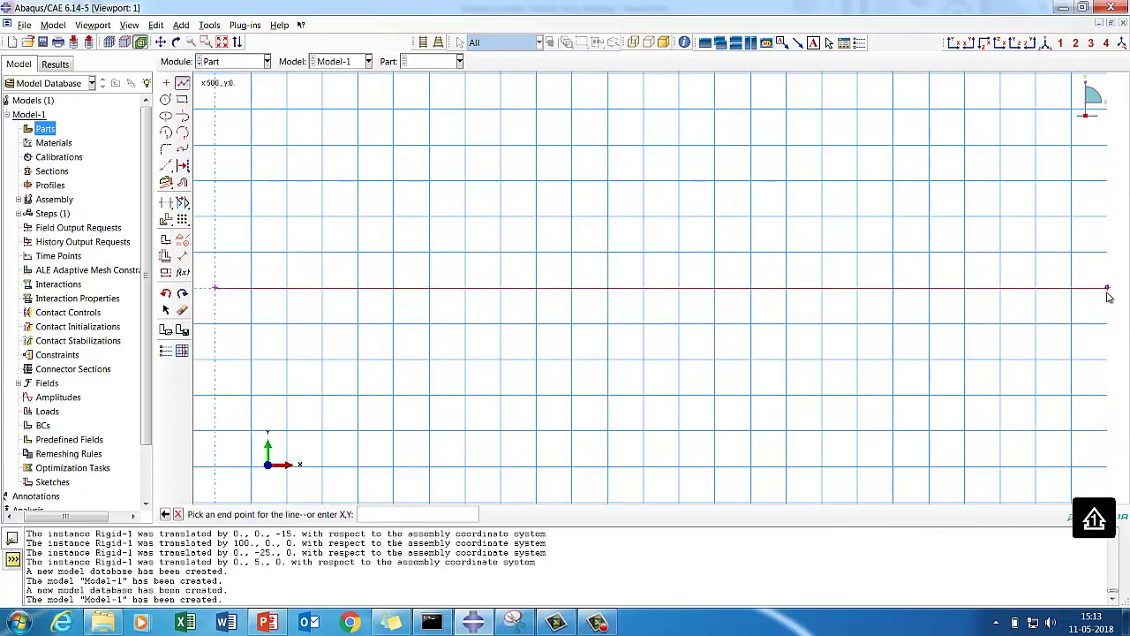
Finish the section sketch and extrude the shell to a depth of 20
{"action": "left_click", "coordinate": [178, 514]}
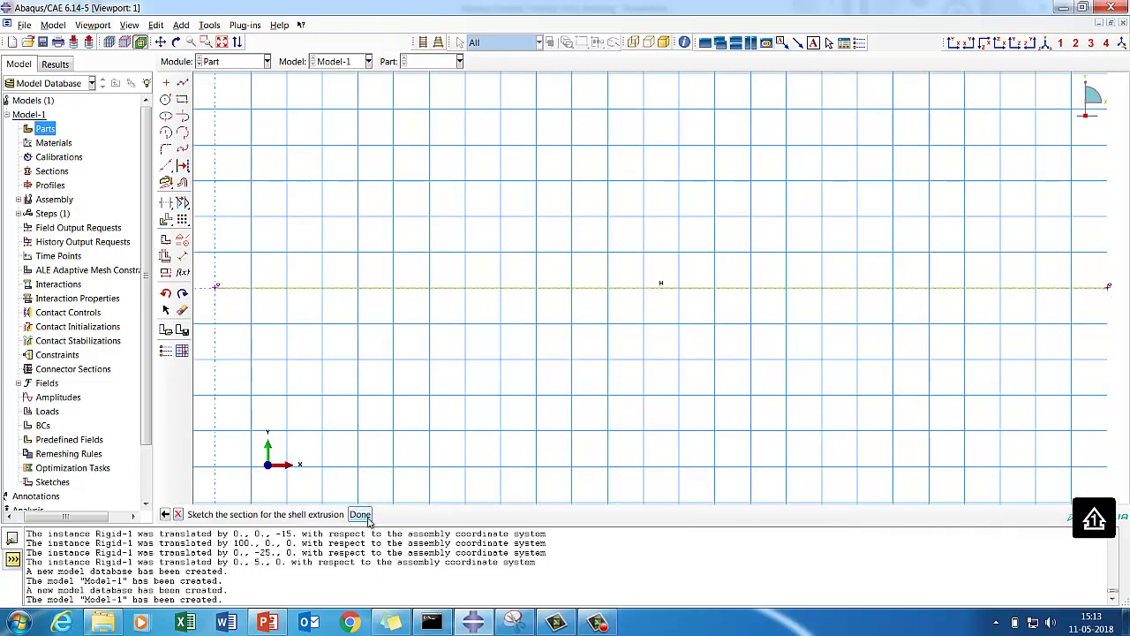
{"action": "left_click", "coordinate": [359, 514]}
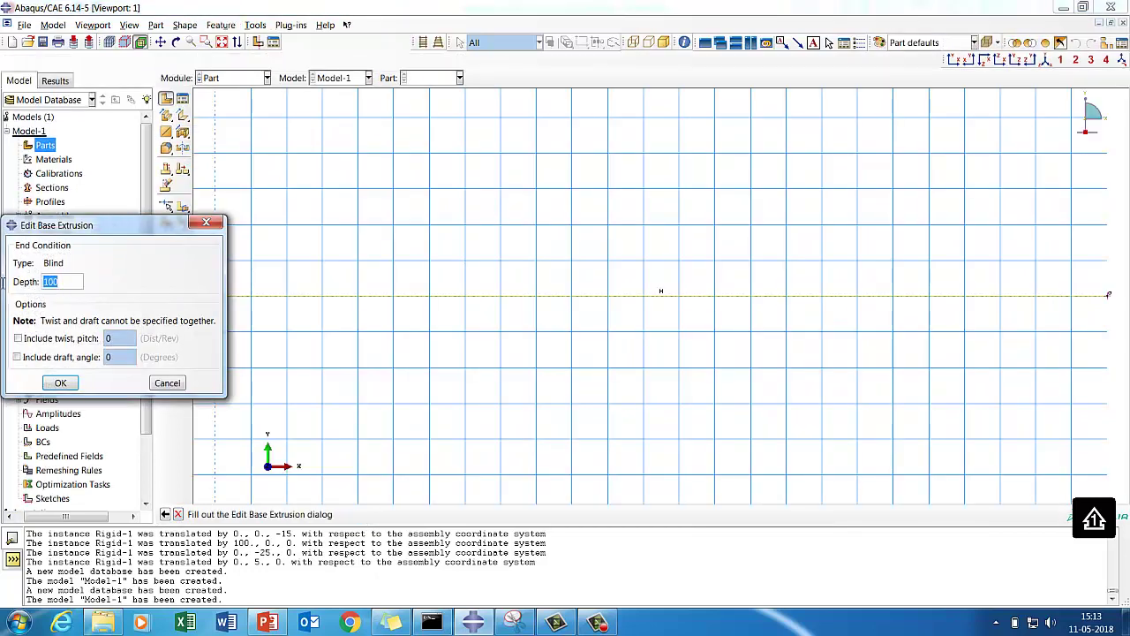
{"action": "type", "text": "20"}
{"action": "left_click", "coordinate": [60, 381]}
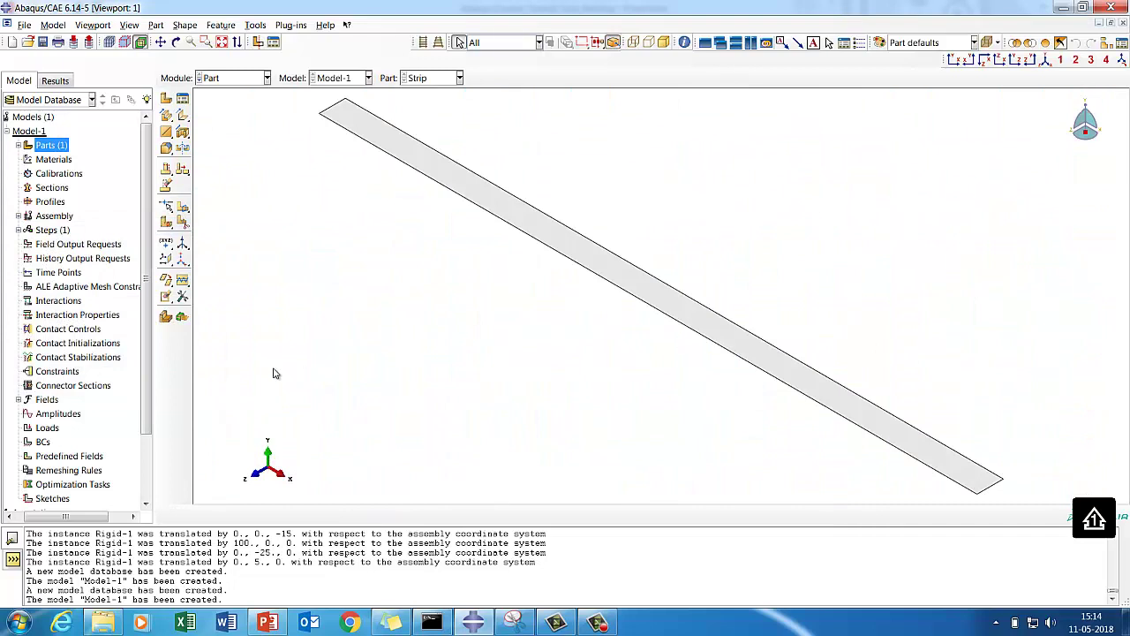
{"action": "left_click", "coordinate": [444, 171]}
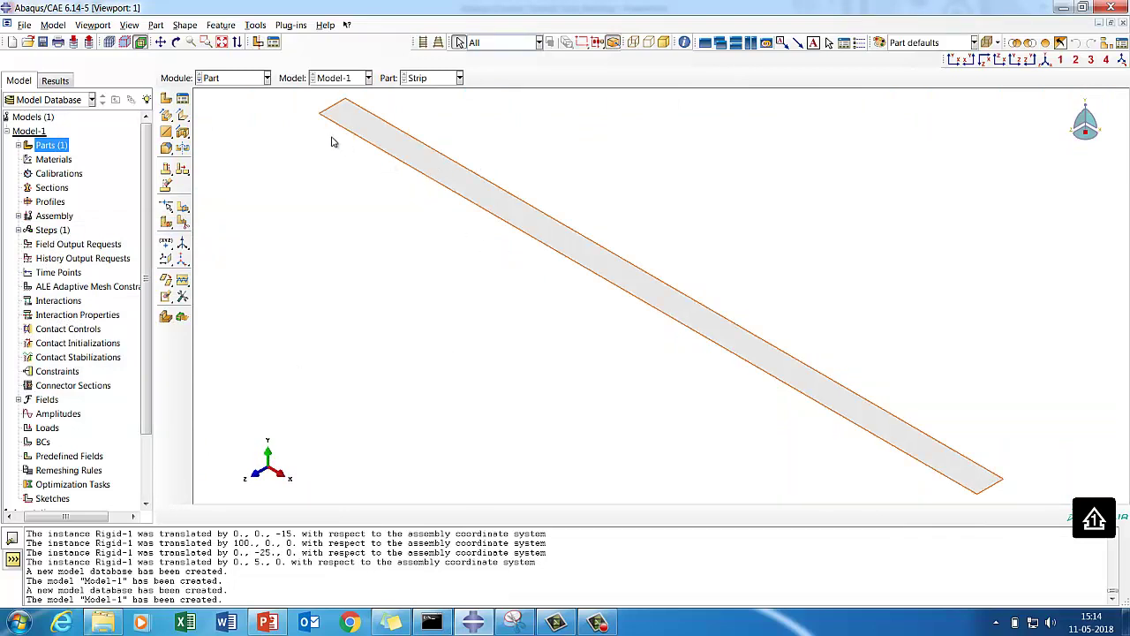
{"action": "left_click", "coordinate": [459, 204]}
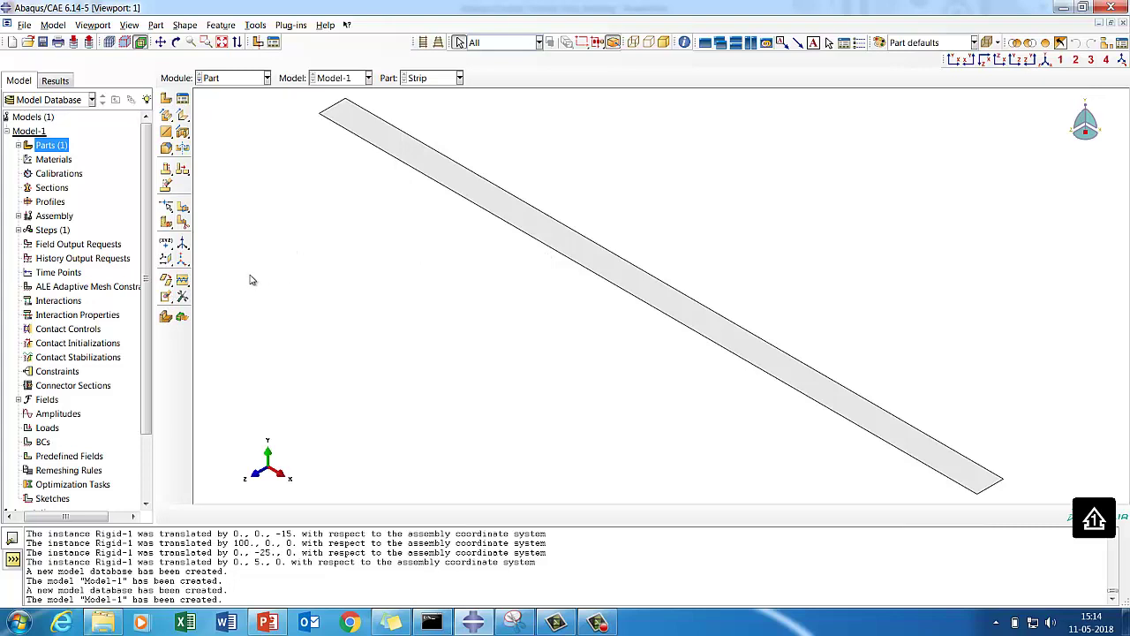
Create a datum plane offset 50 from the YZ plane on the strip, and add a second datum plane from the same principal plane
{"action": "left_click", "coordinate": [166, 259]}
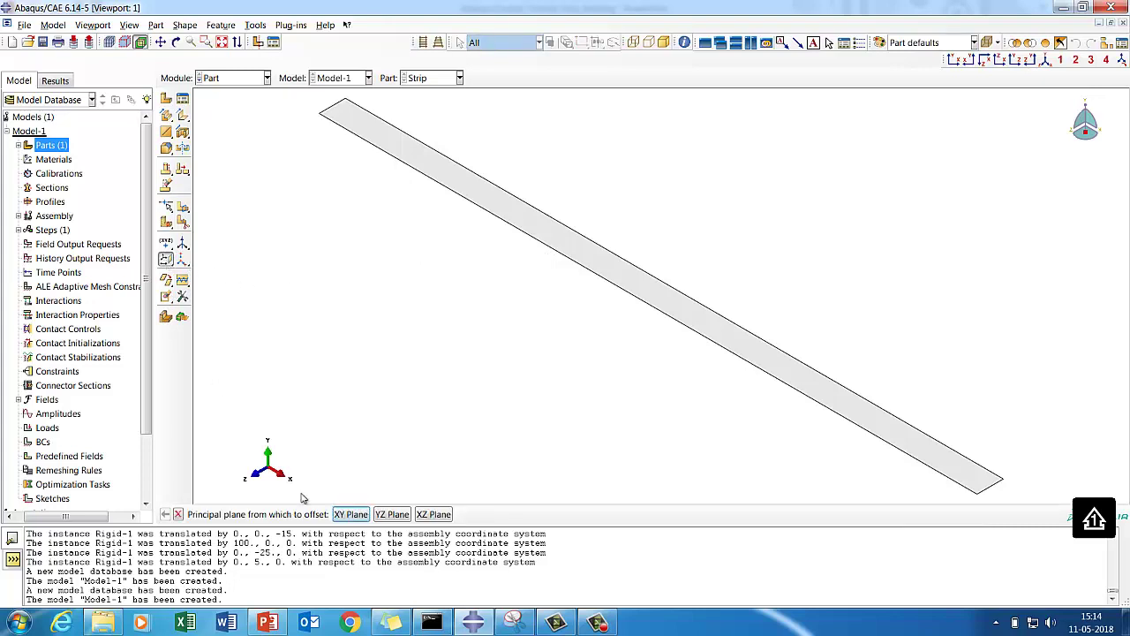
{"action": "left_click", "coordinate": [386, 517]}
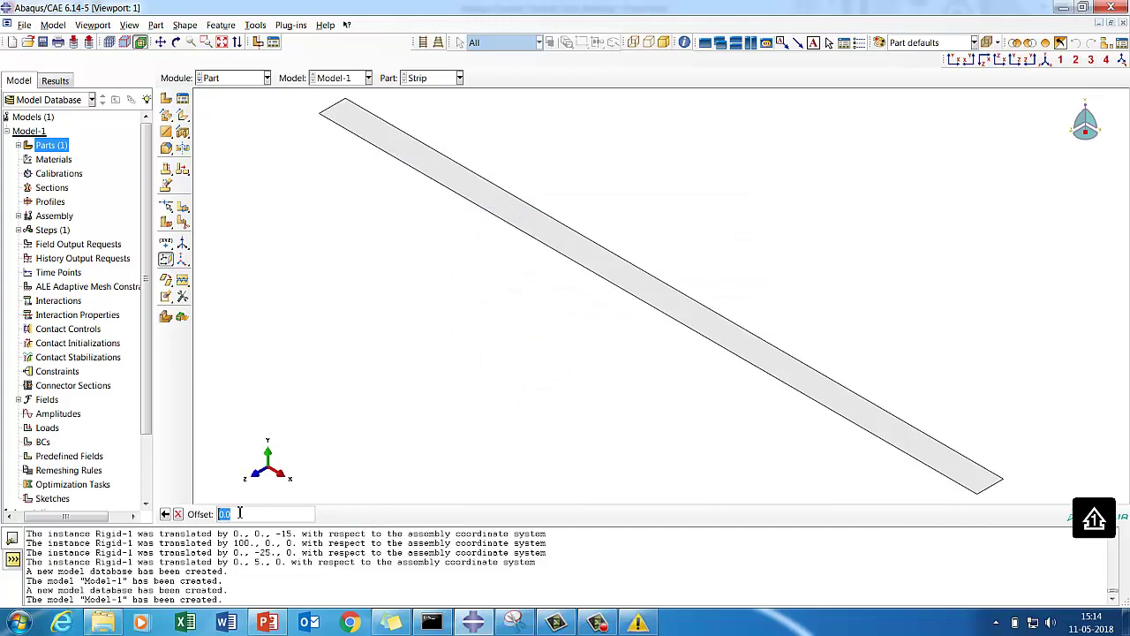
{"action": "type", "text": "50"}
{"action": "key", "text": "Return"}
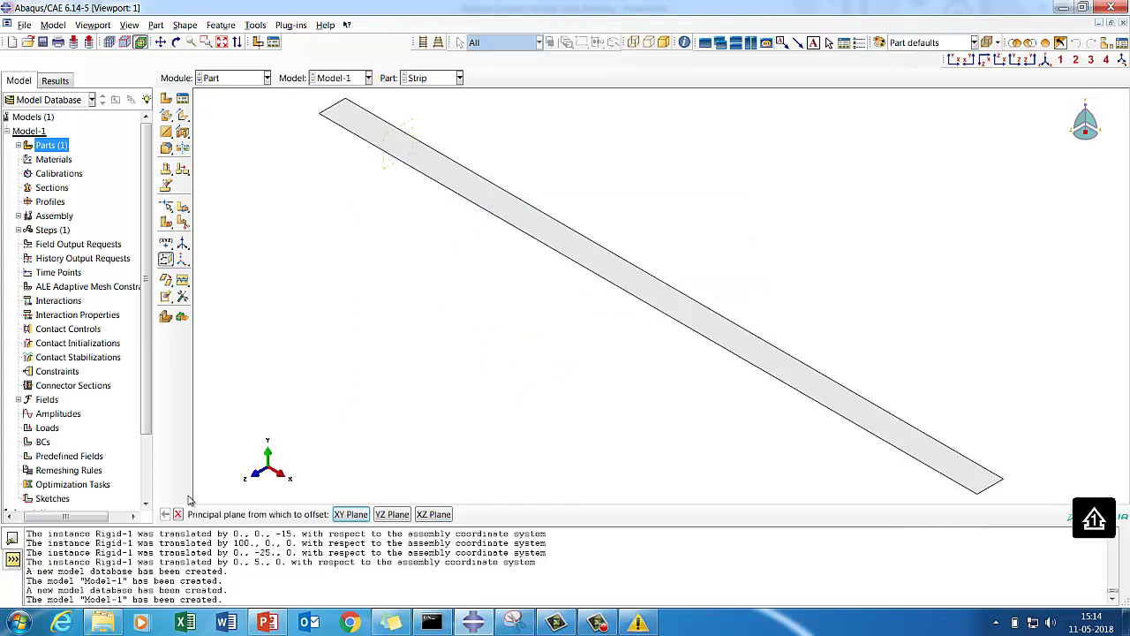
{"action": "left_click", "coordinate": [392, 514]}
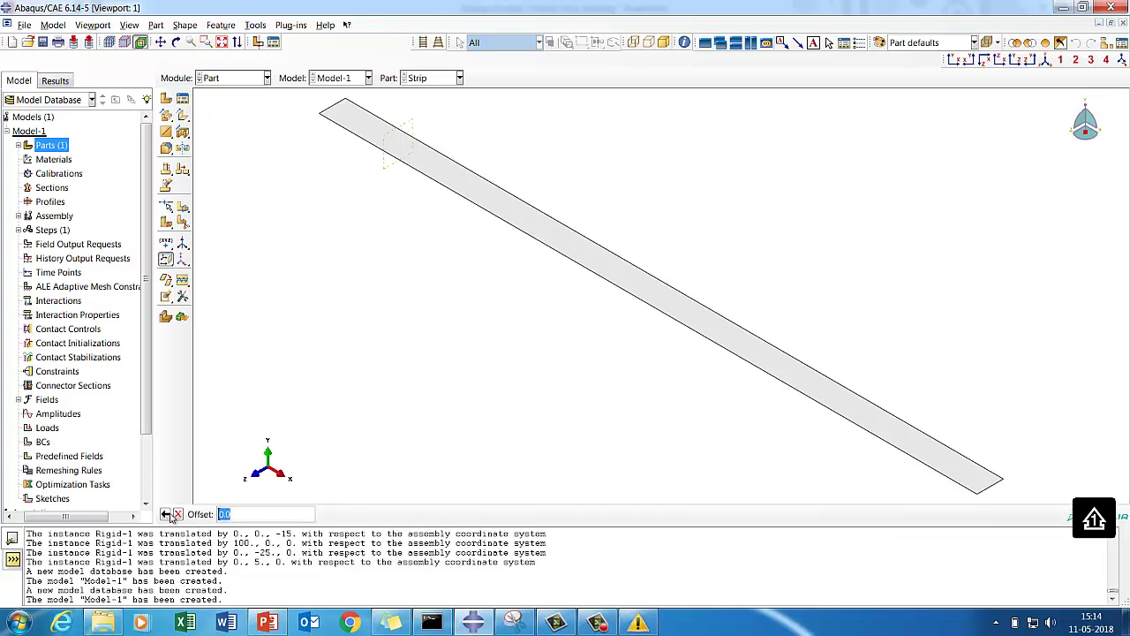
{"action": "key", "text": "Return"}
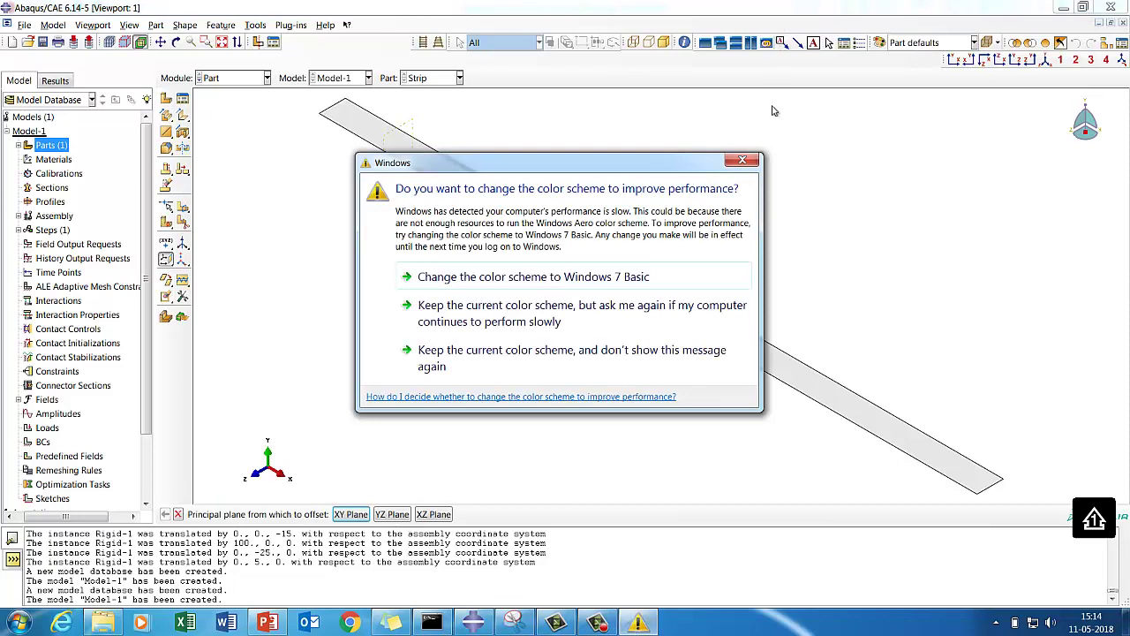
Dismiss the Windows color scheme prompt and partition the strip's face with the datum plane nearer its end
{"action": "left_click", "coordinate": [743, 161]}
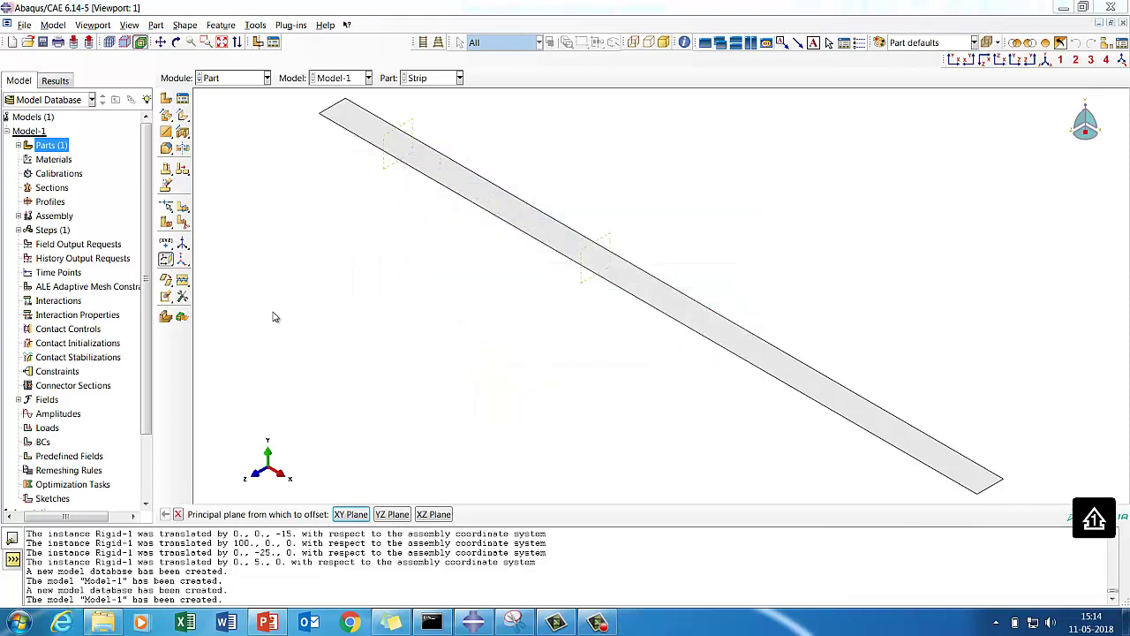
{"action": "left_click", "coordinate": [182, 222]}
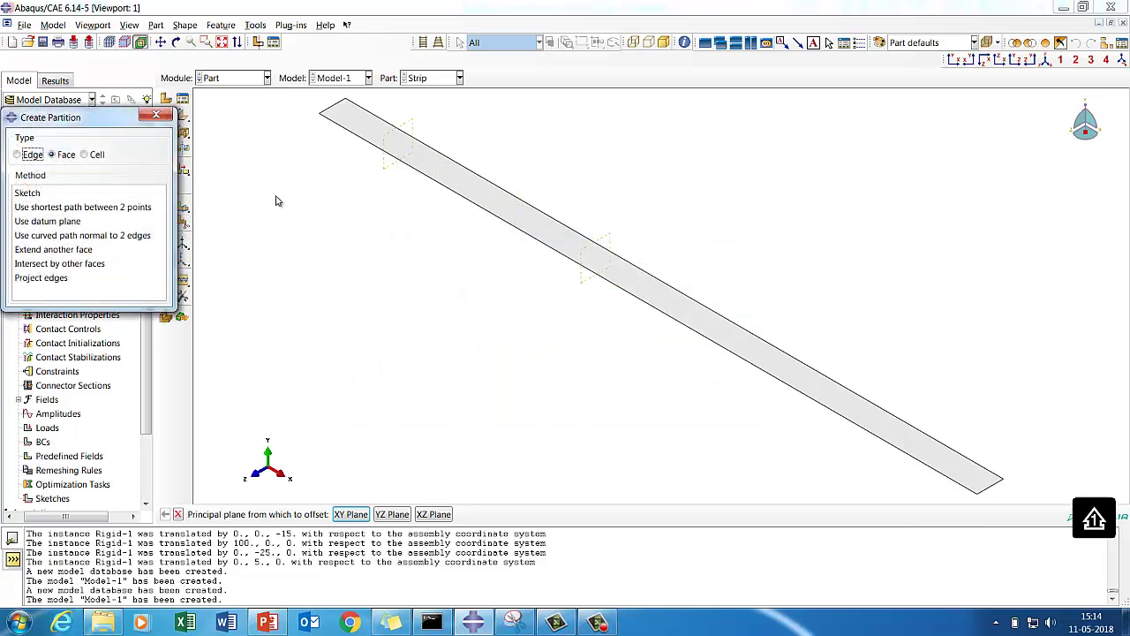
{"action": "left_click", "coordinate": [40, 222]}
{"action": "left_click", "coordinate": [413, 129]}
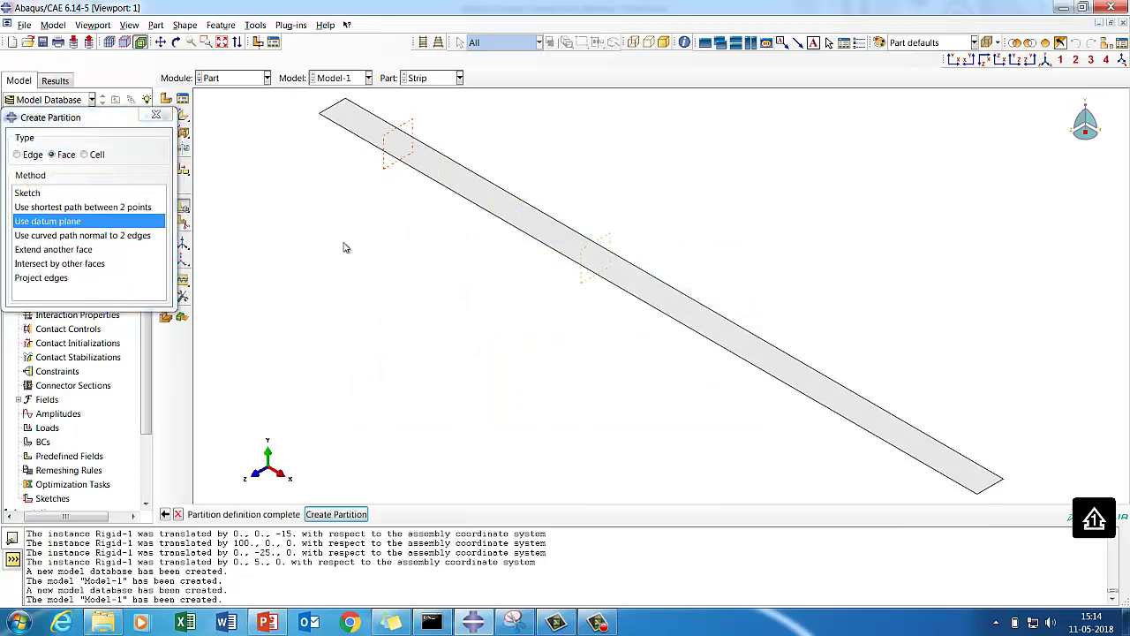
{"action": "left_click", "coordinate": [318, 513]}
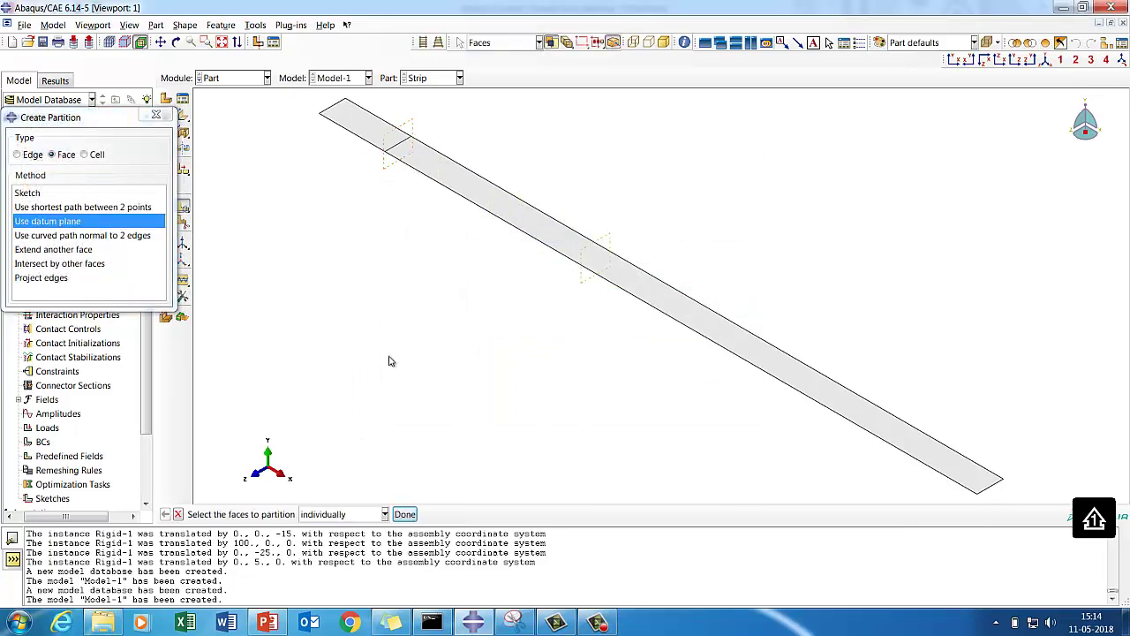
Partition the longer remaining face of the strip with the second datum plane and end the partitioning
{"action": "left_click", "coordinate": [480, 207]}
{"action": "left_click", "coordinate": [404, 514]}
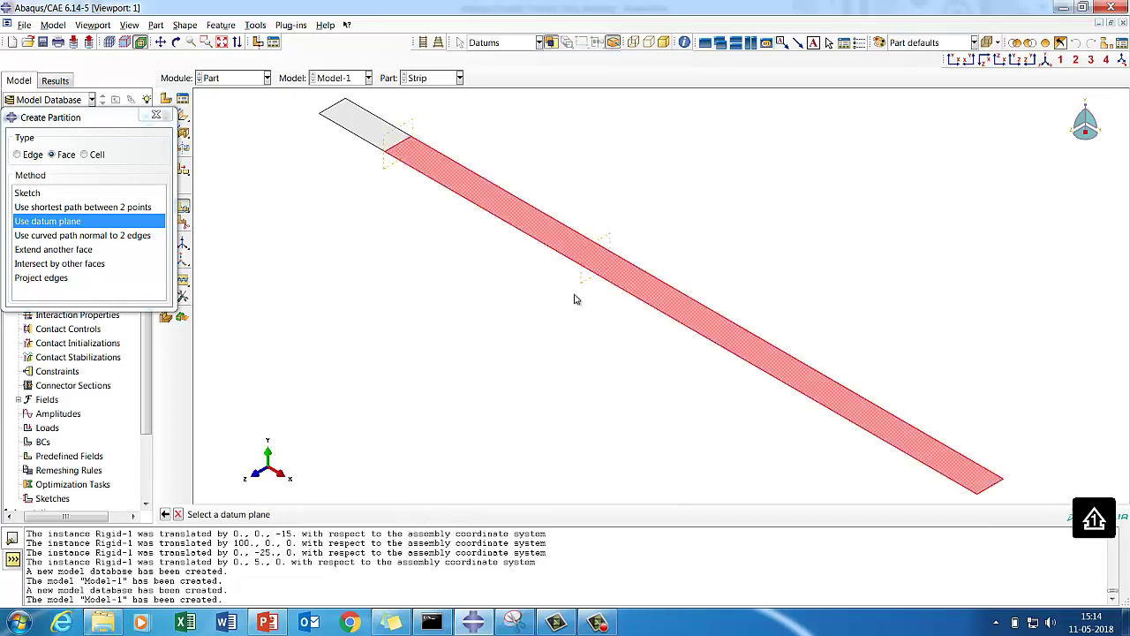
{"action": "left_click", "coordinate": [582, 282]}
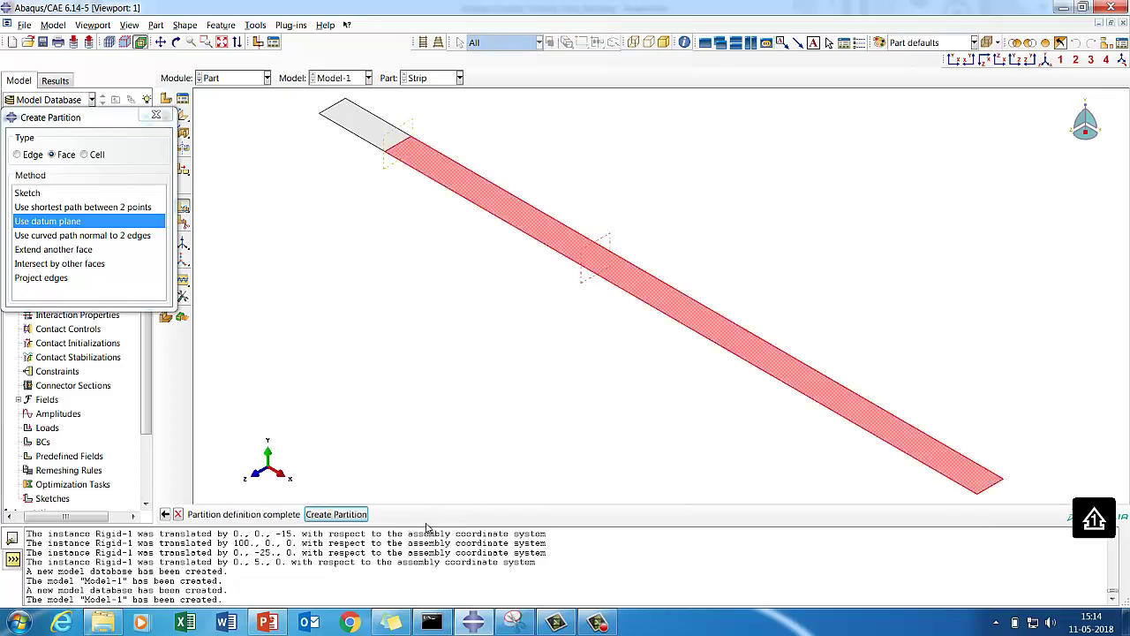
{"action": "left_click", "coordinate": [353, 516]}
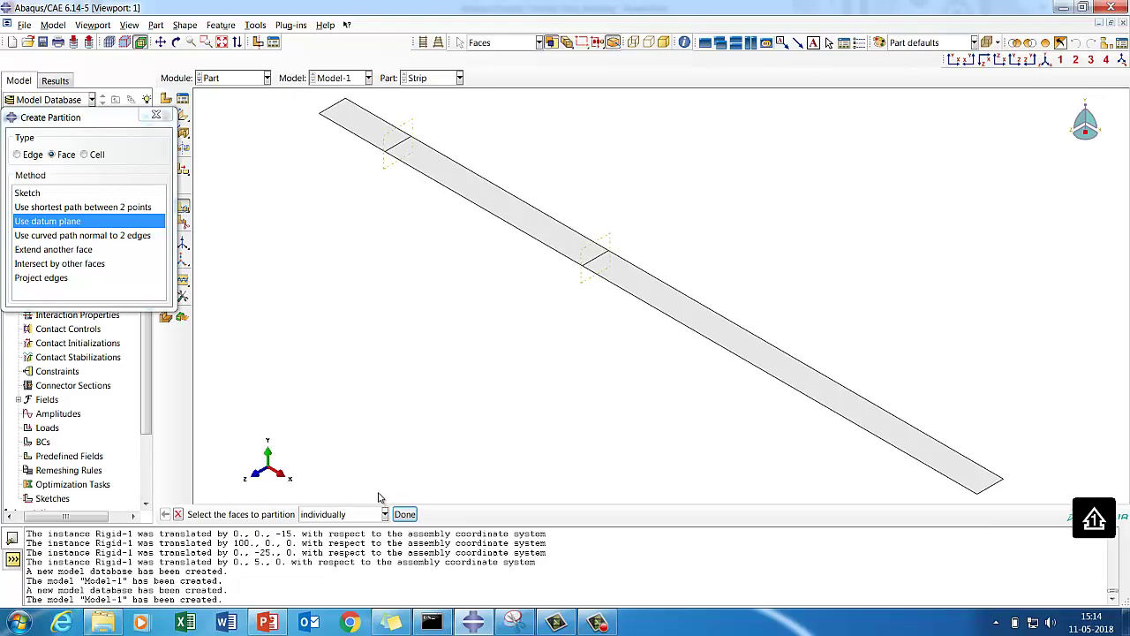
{"action": "left_click", "coordinate": [156, 114]}
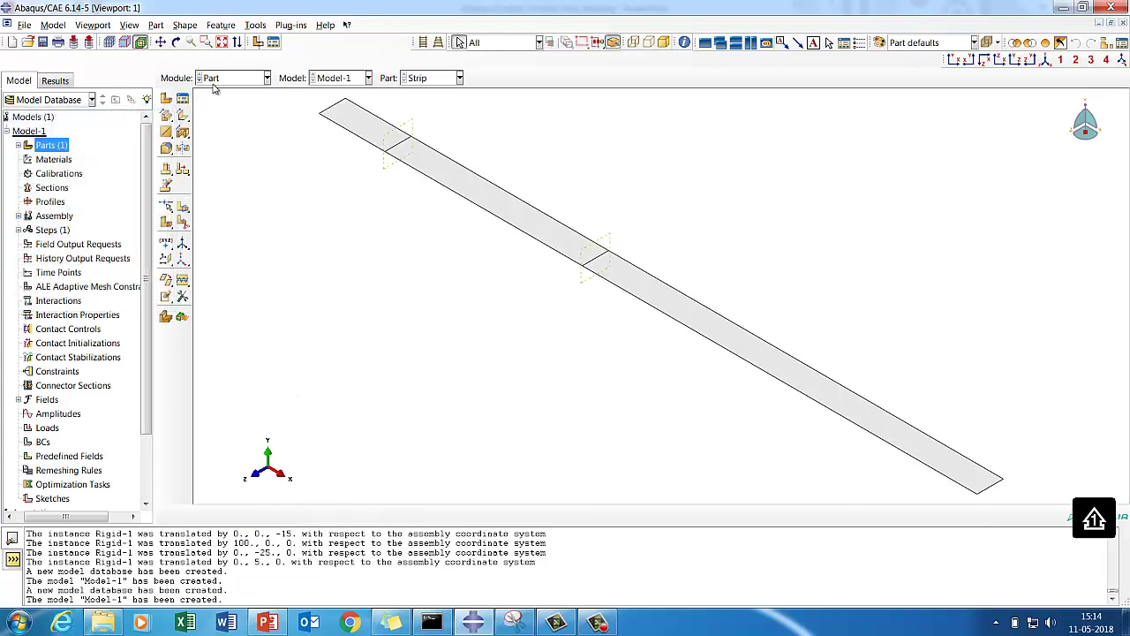
In the Property module, create a material with isotropic elasticity, Young's modulus 210e03 and Poisson's ratio 0.3
{"action": "left_click", "coordinate": [213, 80]}
{"action": "left_click", "coordinate": [220, 107]}
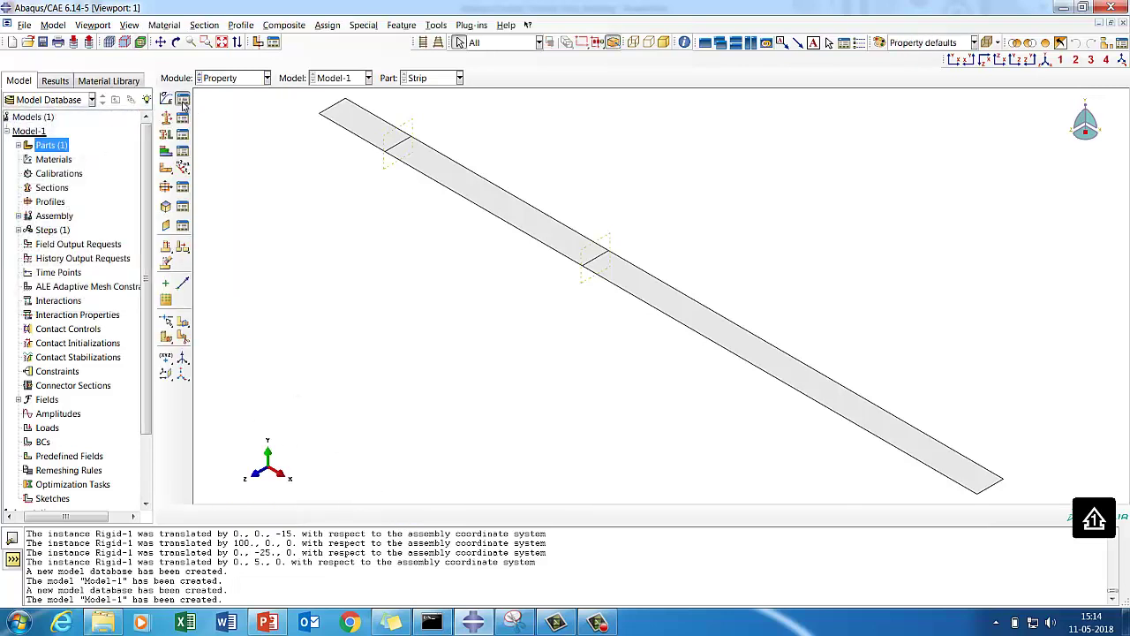
{"action": "left_click", "coordinate": [183, 98]}
{"action": "left_click", "coordinate": [163, 128]}
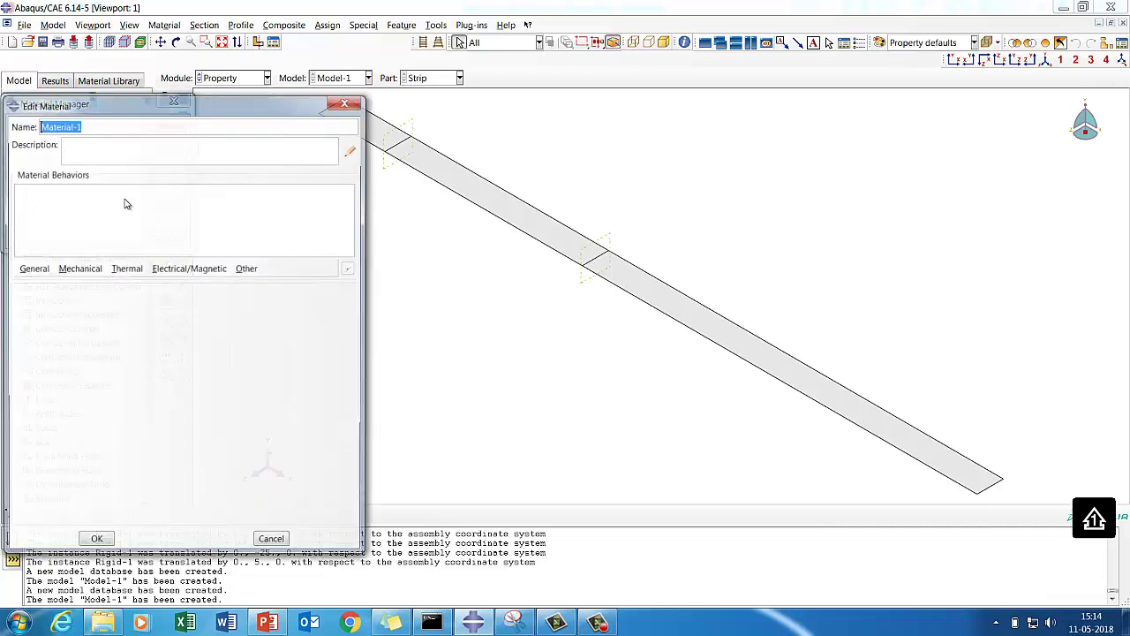
{"action": "left_click", "coordinate": [80, 269]}
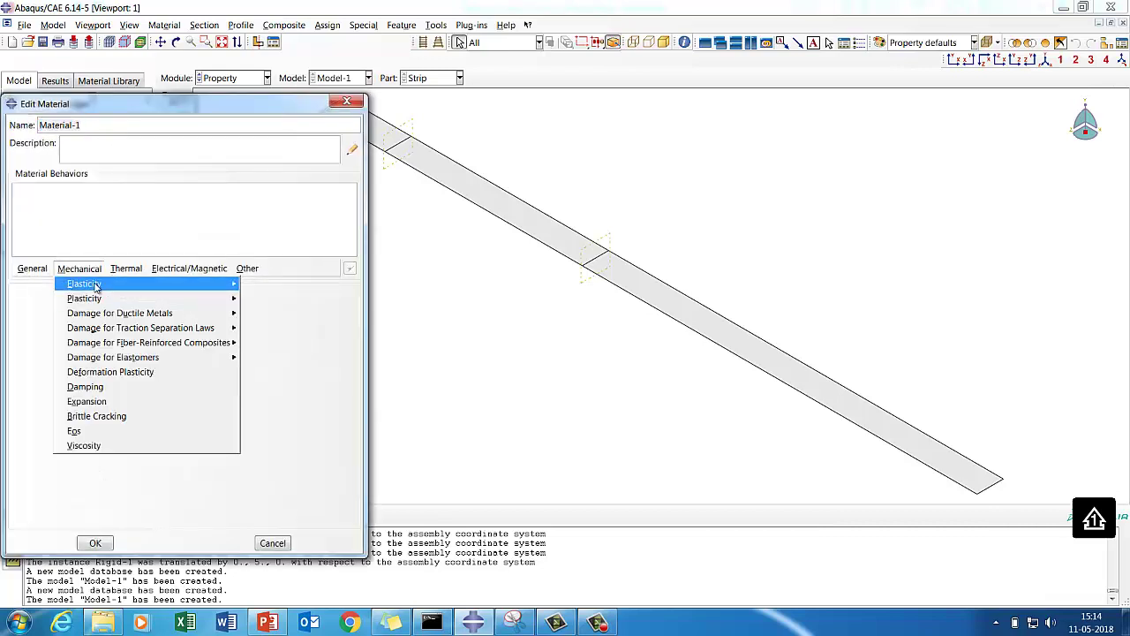
{"action": "left_click", "coordinate": [100, 375]}
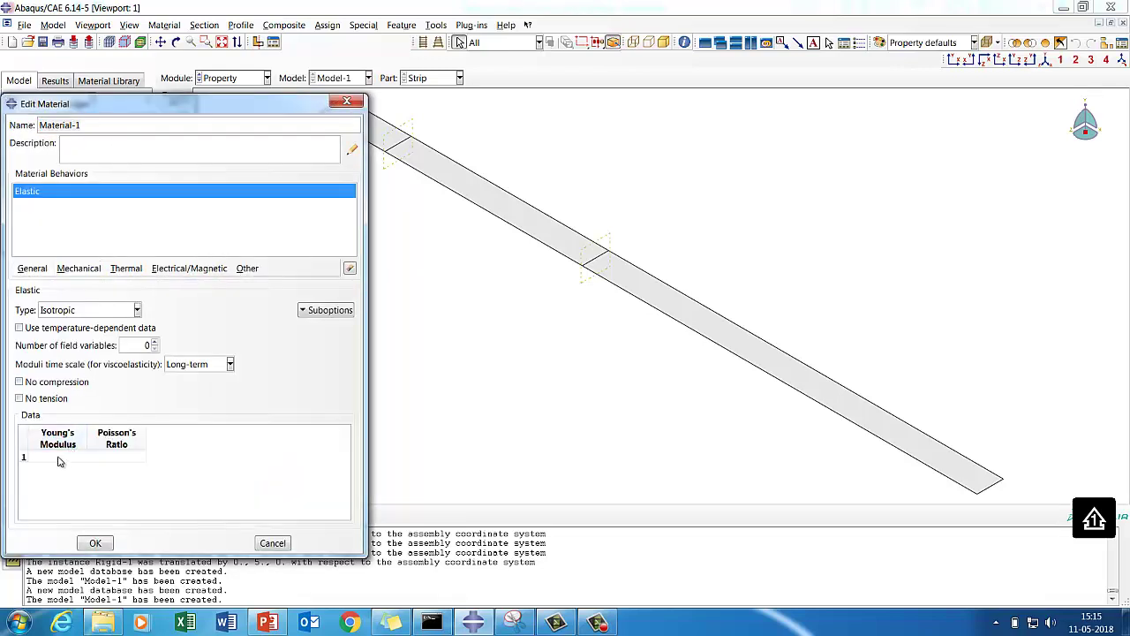
{"action": "left_click", "coordinate": [60, 457]}
{"action": "left_click", "coordinate": [115, 457]}
{"action": "type", "text": "0.3"}
Add plastic behavior with yield stress 180 at plastic strain 0 and a second yield stress of 240, then save the material
{"action": "left_click", "coordinate": [76, 269]}
{"action": "mouse_move", "coordinate": [226, 304]}
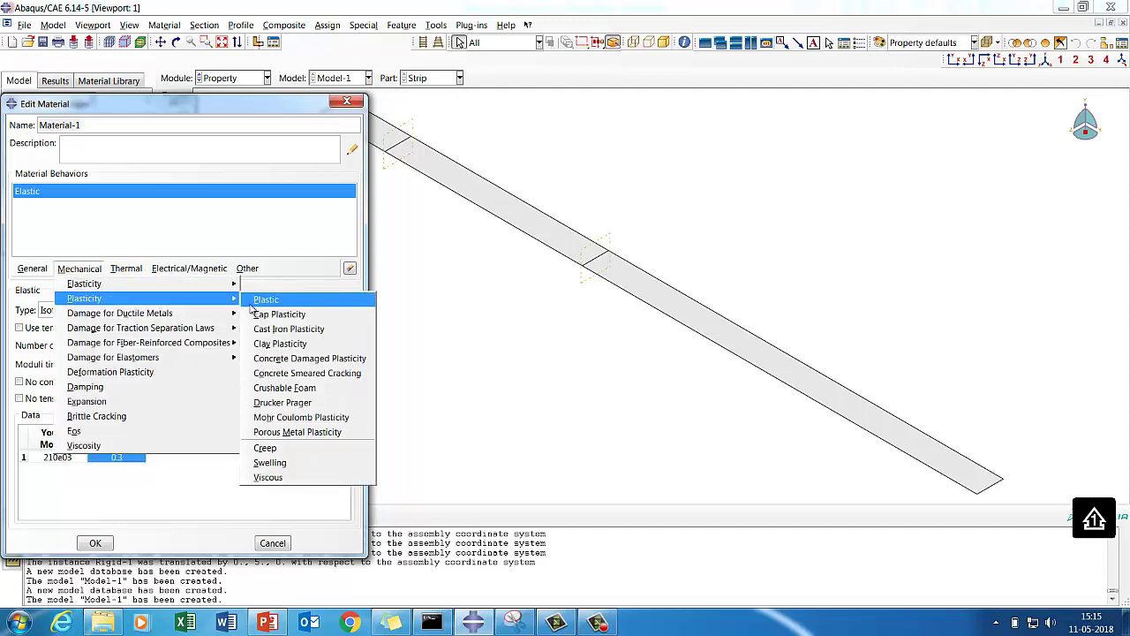
{"action": "left_click", "coordinate": [265, 300]}
{"action": "left_click", "coordinate": [73, 422]}
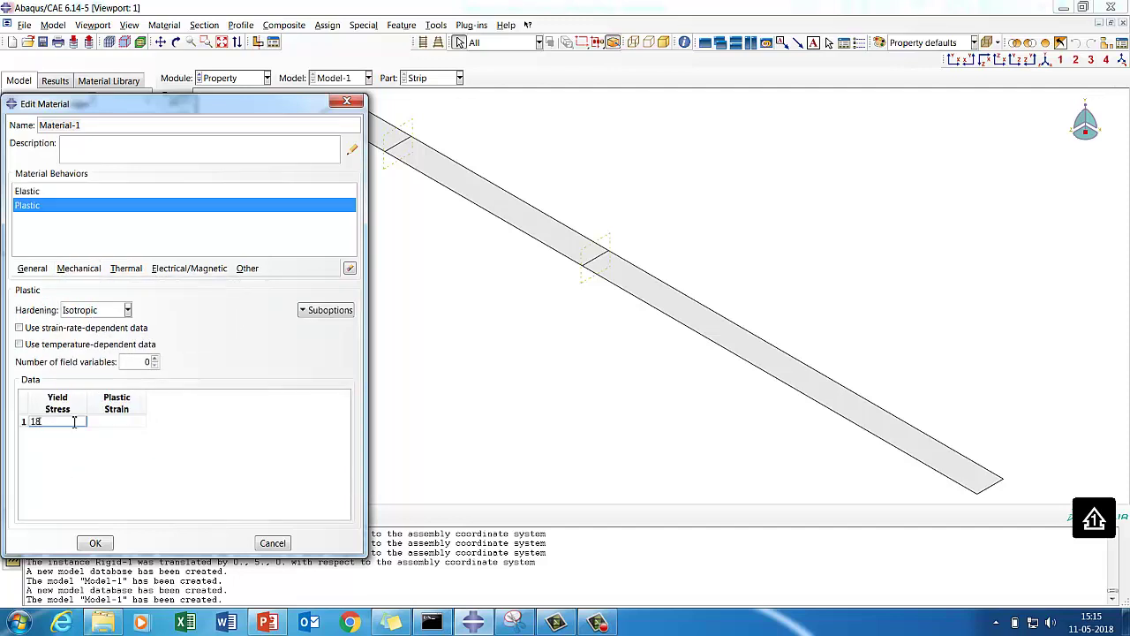
{"action": "left_click", "coordinate": [123, 428]}
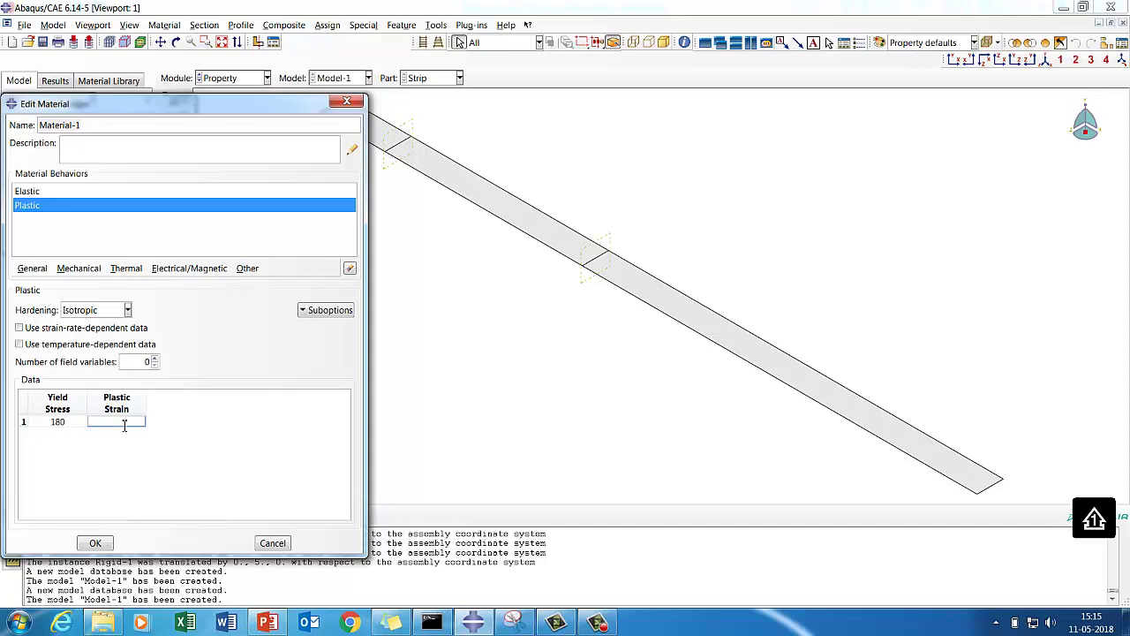
{"action": "type", "text": "0"}
{"action": "key", "text": "Tab"}
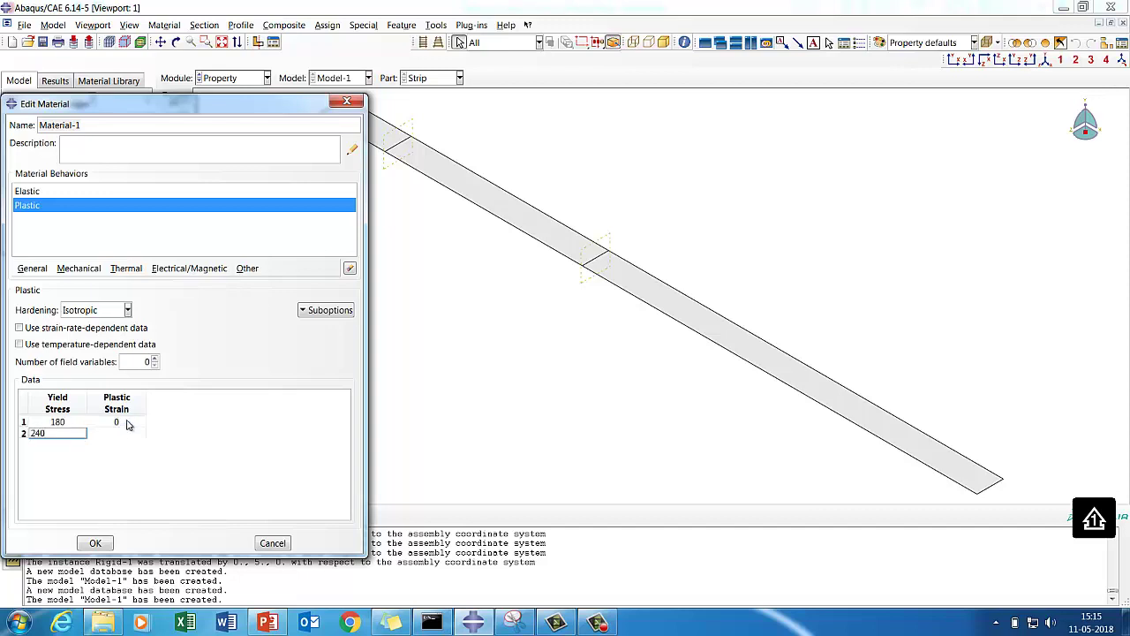
{"action": "left_click", "coordinate": [117, 435]}
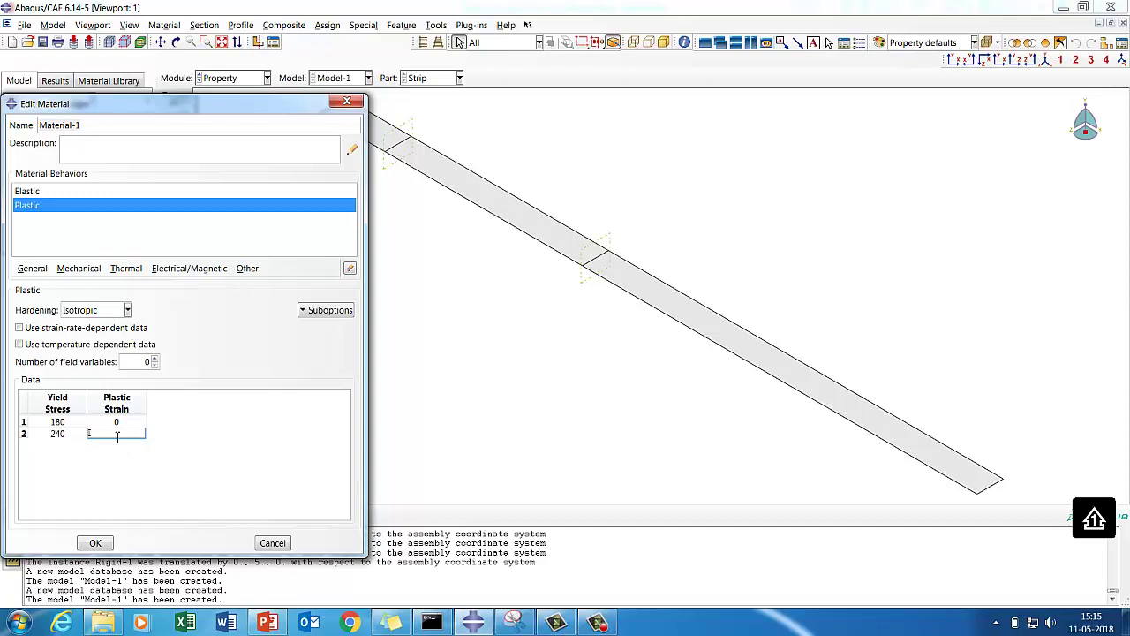
{"action": "left_click", "coordinate": [95, 542]}
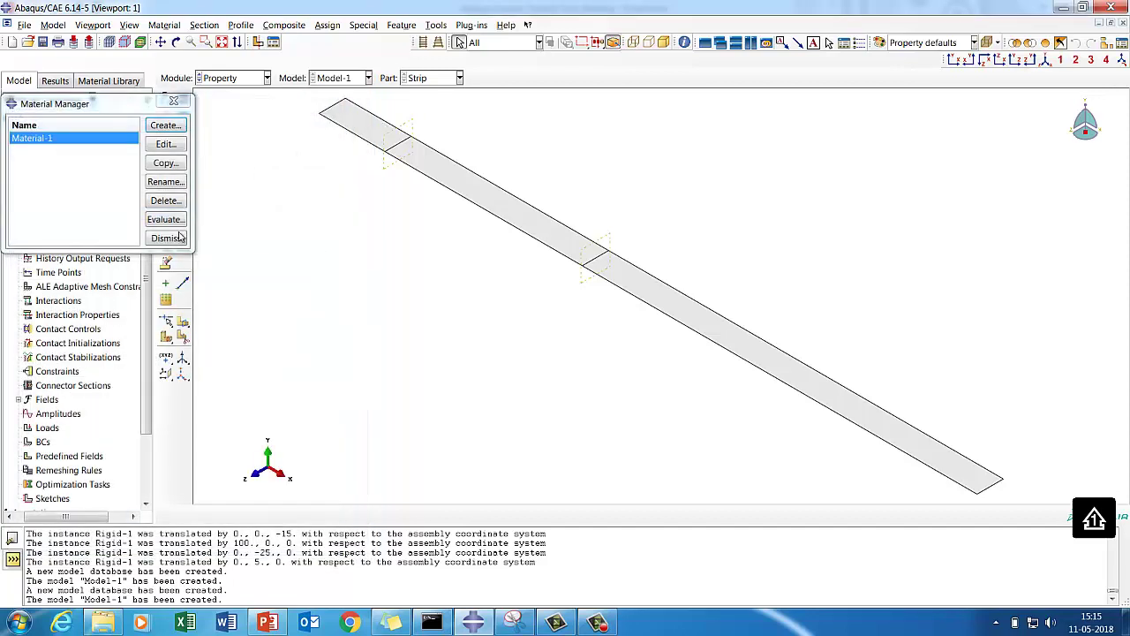
{"action": "left_click", "coordinate": [173, 239]}
Create a homogeneous shell section using Material-1, with a shell thickness value and integration during analysis
{"action": "left_click", "coordinate": [183, 122]}
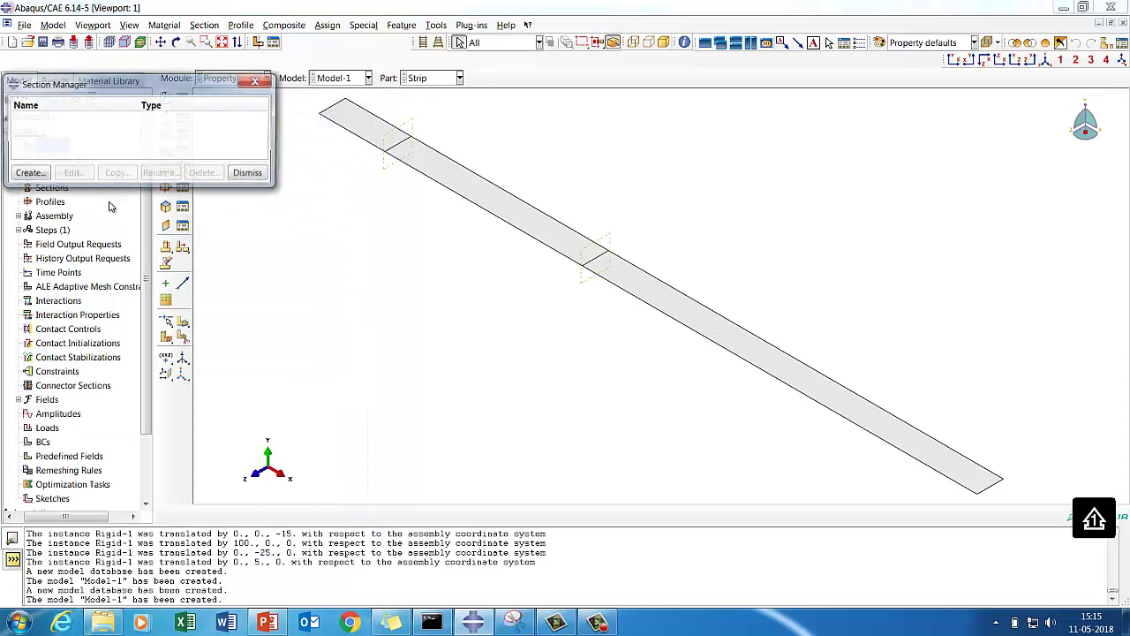
{"action": "left_click", "coordinate": [28, 175]}
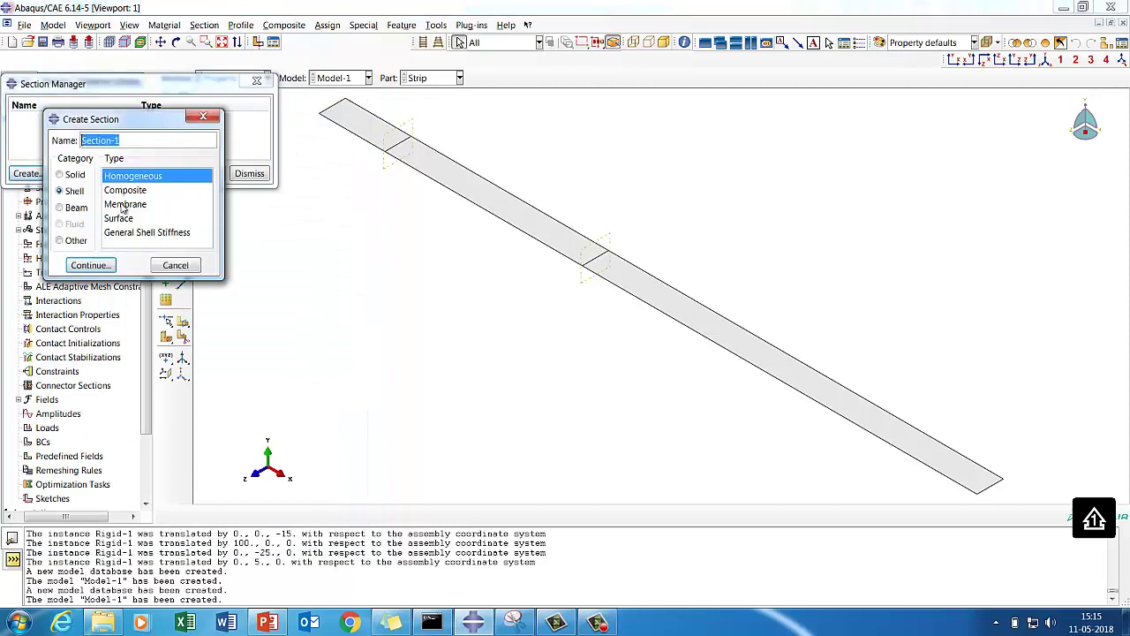
{"action": "left_click", "coordinate": [89, 265]}
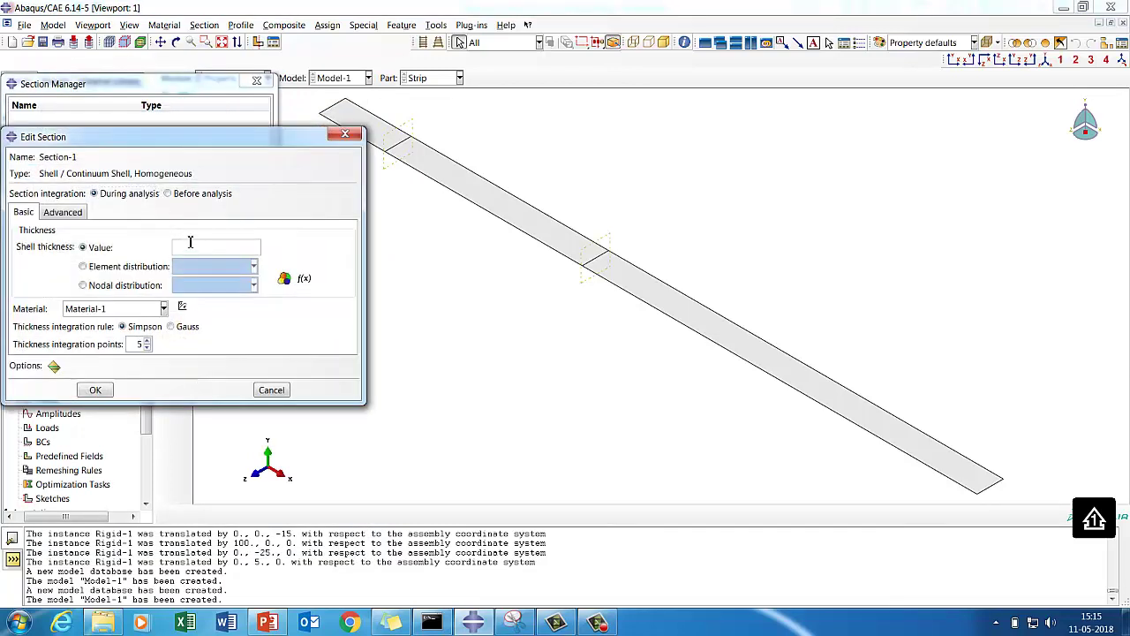
{"action": "left_click", "coordinate": [90, 390]}
{"action": "left_click", "coordinate": [265, 175]}
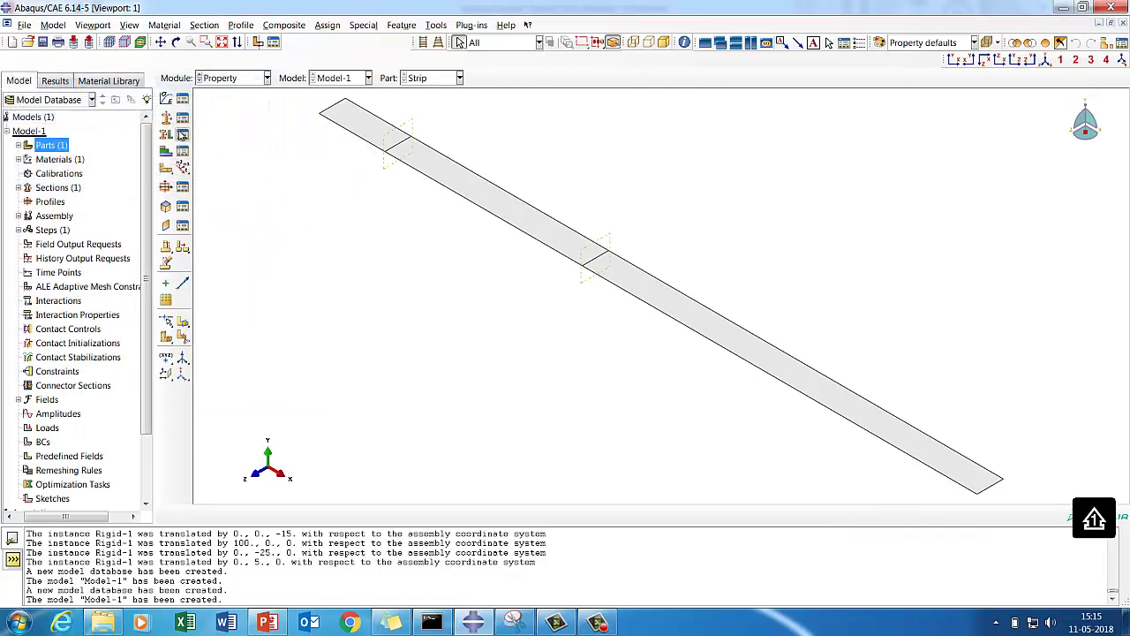
Assign the homogeneous shell section to all three faces of the strip as one set
{"action": "left_click", "coordinate": [182, 134]}
{"action": "left_click", "coordinate": [33, 206]}
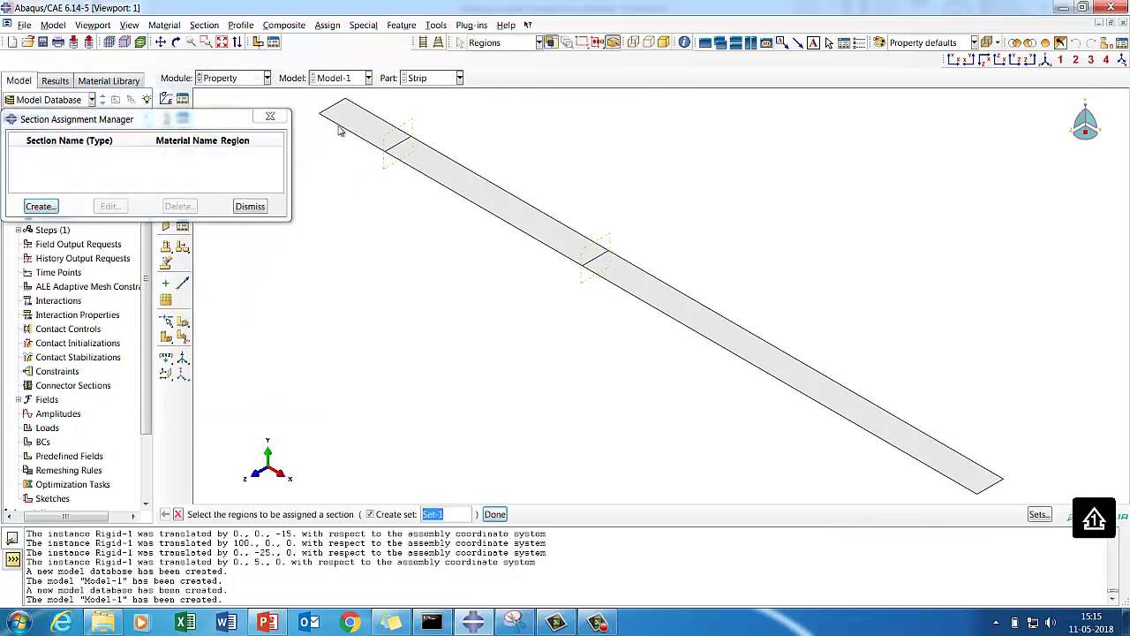
{"action": "left_click_drag", "start_coordinate": [340, 124], "coordinate": [919, 438]}
{"action": "left_click", "coordinate": [495, 514]}
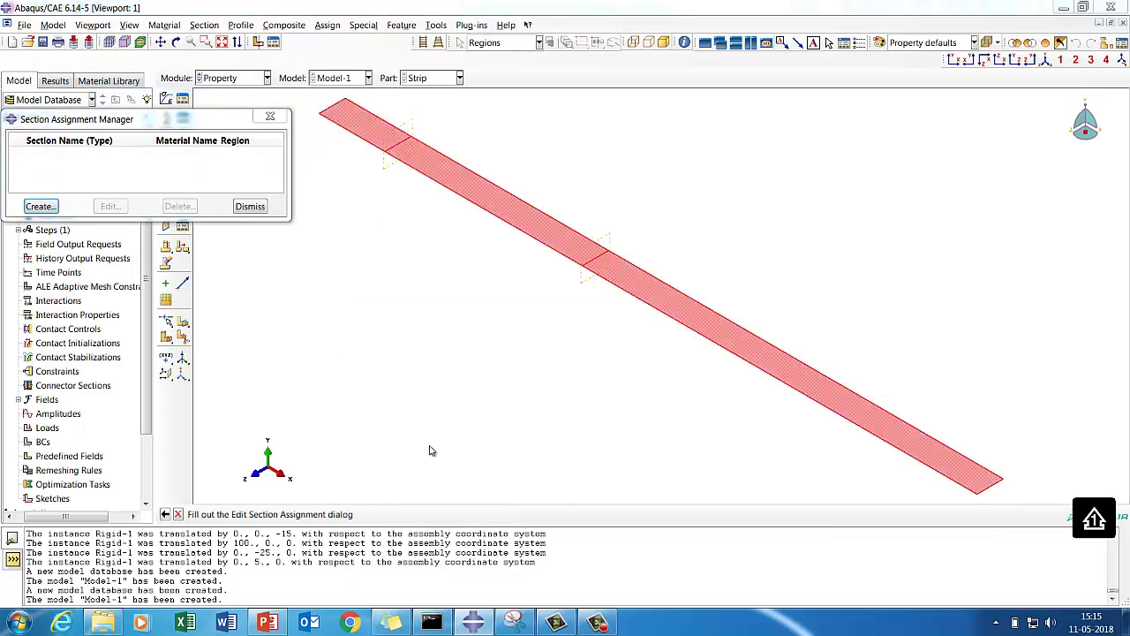
{"action": "left_click", "coordinate": [56, 448]}
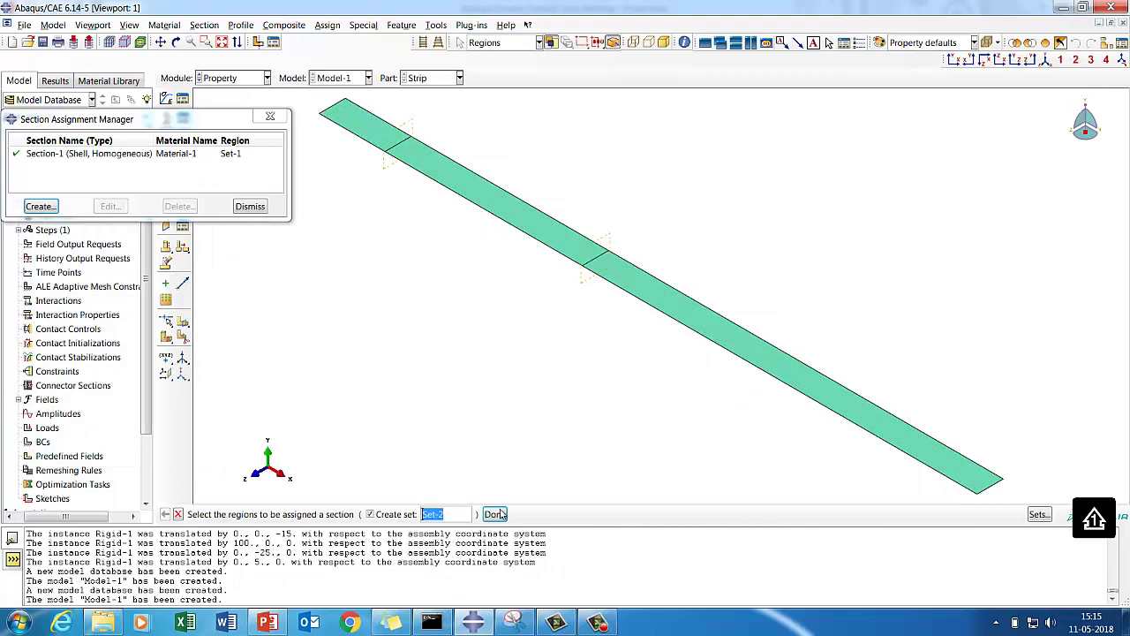
{"action": "key", "text": "Escape"}
{"action": "left_click", "coordinate": [251, 208]}
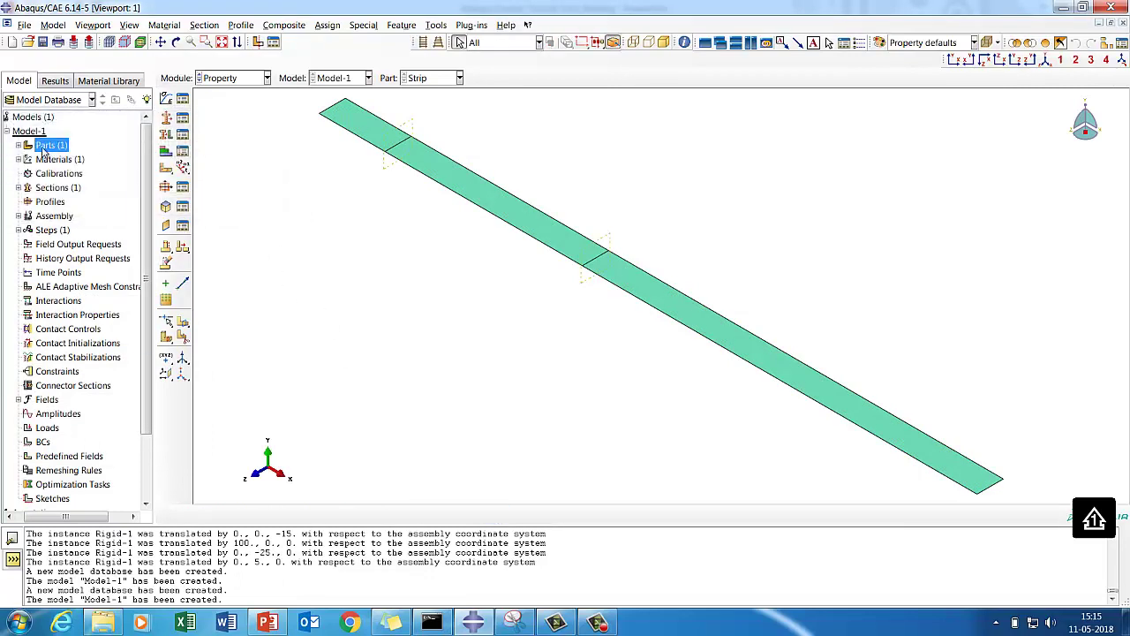
Create a 3D discrete rigid shell extrusion part named Rigid, reducing its approximate size from the default
{"action": "left_click", "coordinate": [17, 146]}
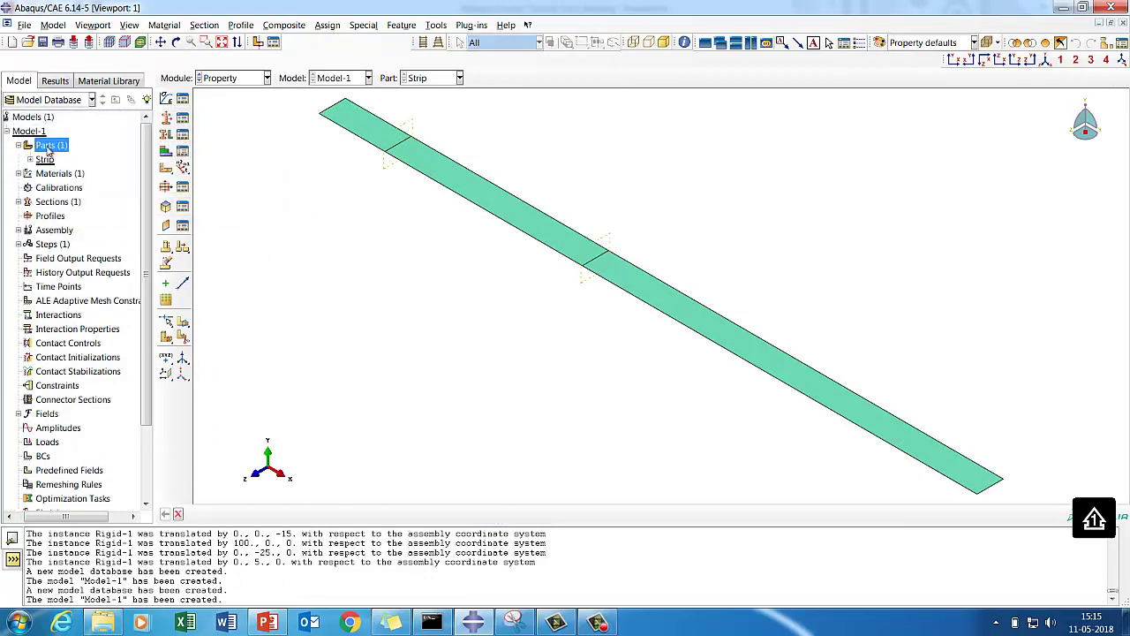
{"action": "right_click", "coordinate": [51, 146]}
{"action": "left_click", "coordinate": [66, 179]}
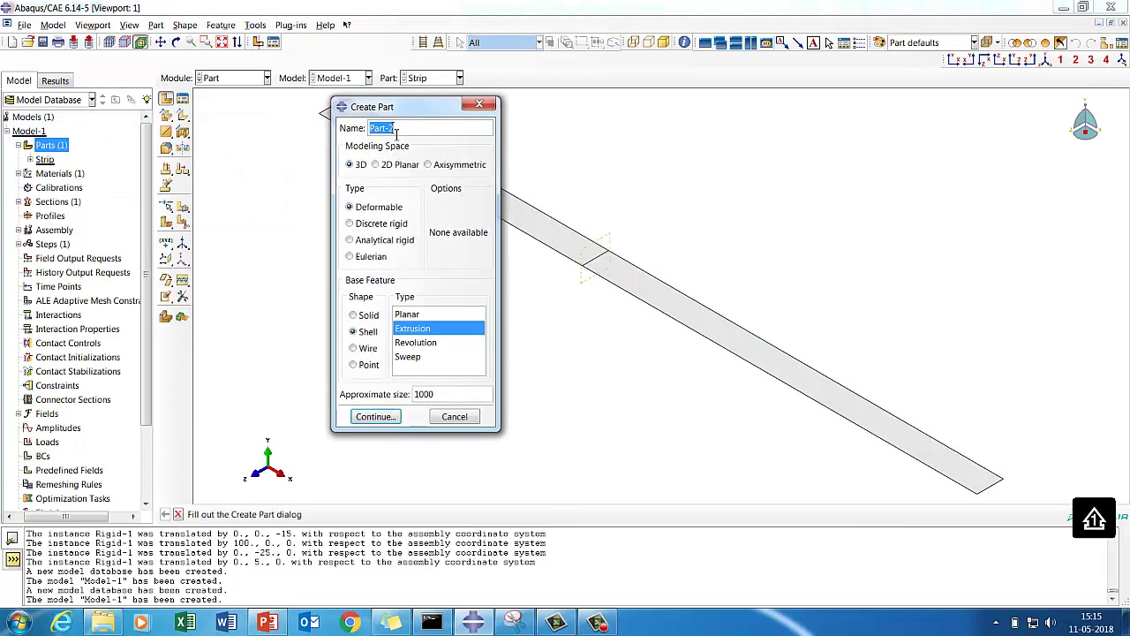
{"action": "type", "text": "Rigid"}
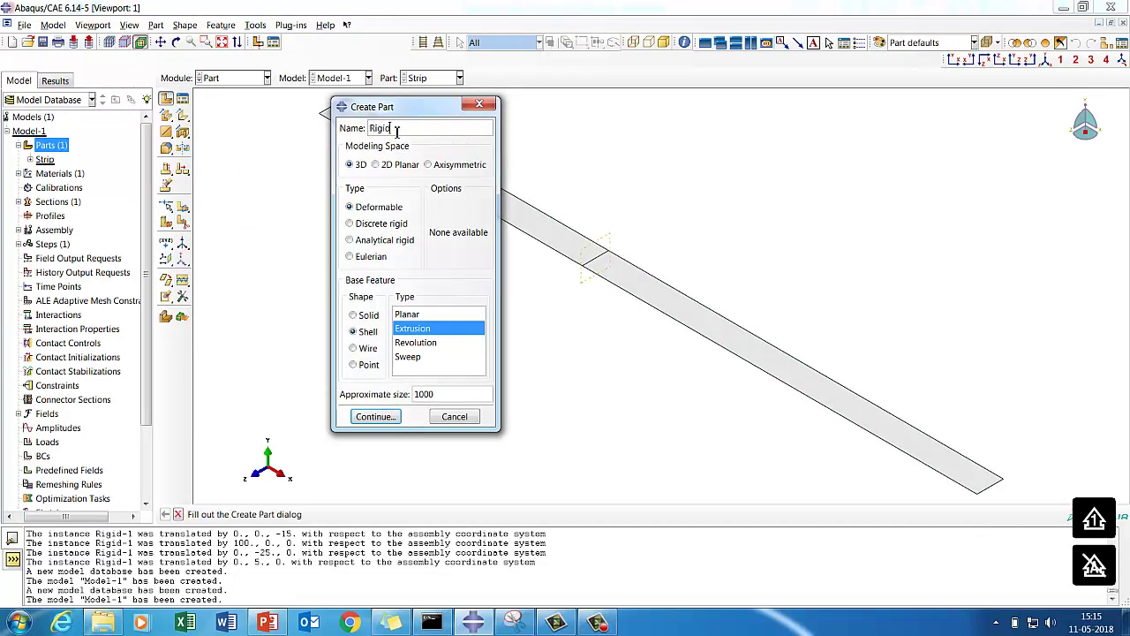
{"action": "left_click", "coordinate": [357, 226]}
{"action": "left_click_drag", "start_coordinate": [437, 395], "coordinate": [372, 394]}
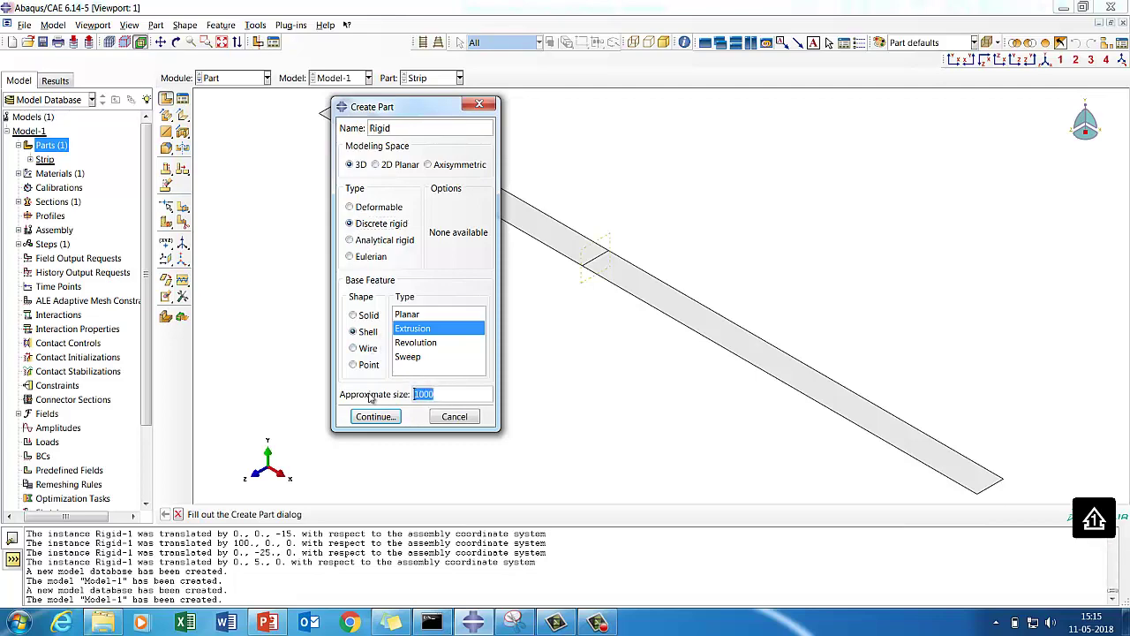
{"action": "type", "text": "20"}
{"action": "left_click", "coordinate": [376, 416]}
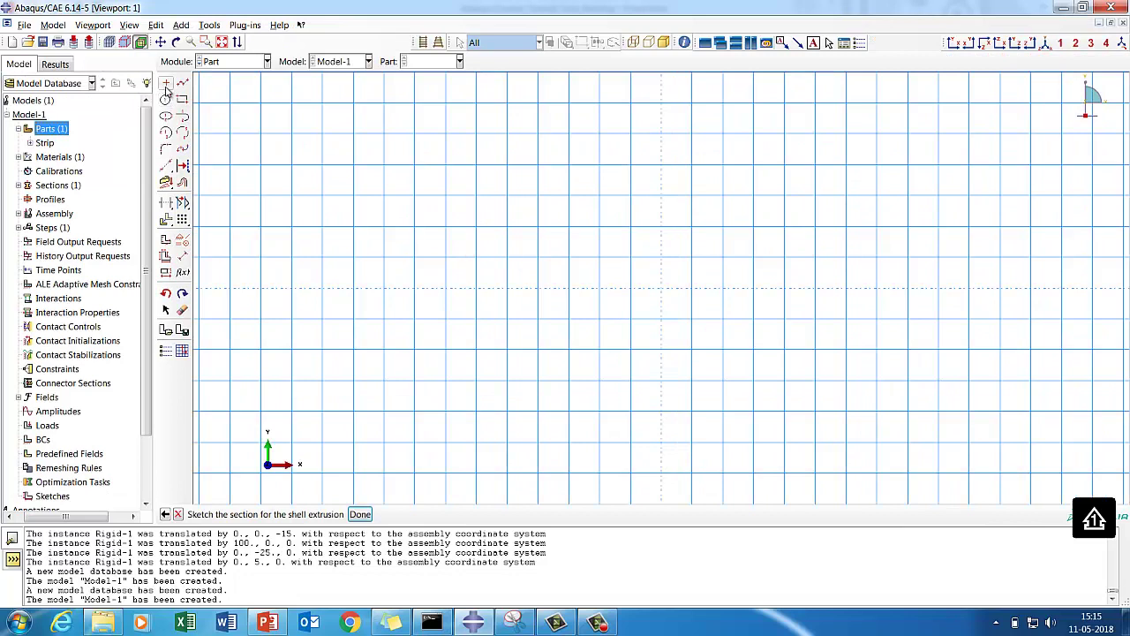
Sketch a point at the origin and a circle about 10 in radius centered on it
{"action": "left_click", "coordinate": [165, 82]}
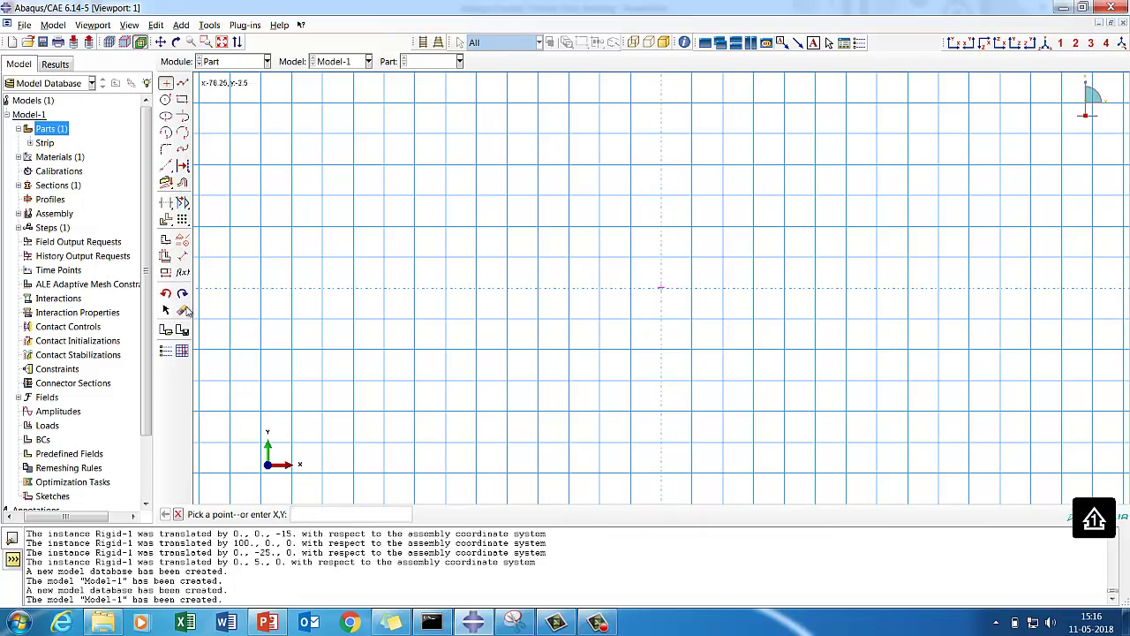
{"action": "left_click", "coordinate": [166, 99]}
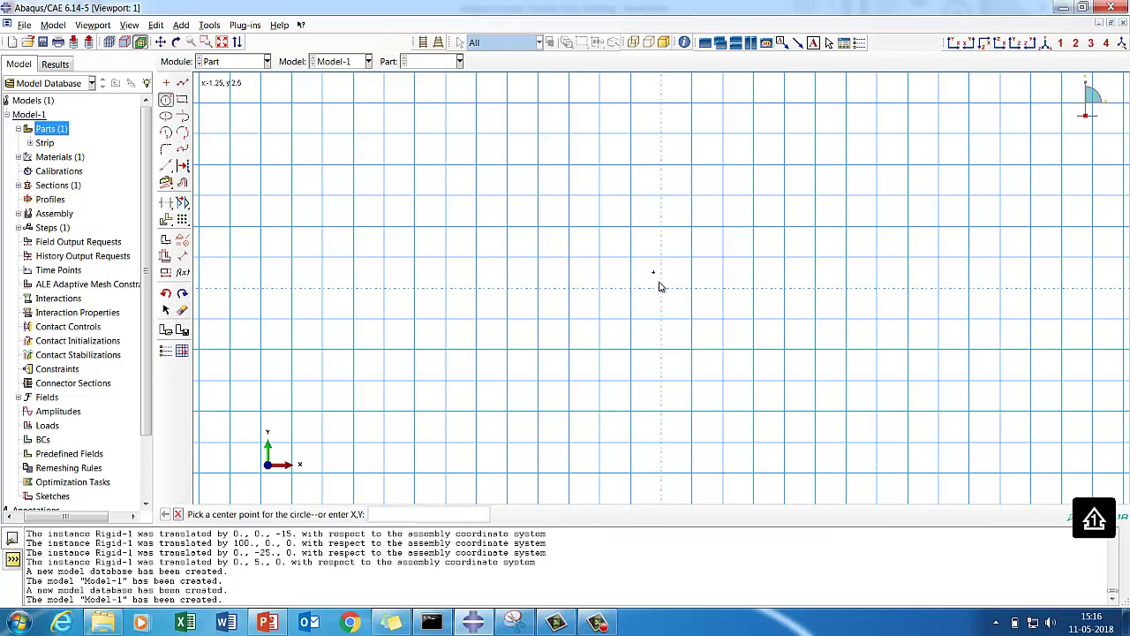
{"action": "left_click", "coordinate": [661, 288]}
{"action": "left_click", "coordinate": [723, 291]}
Dimension the sketched circle's radius and set it to 20
{"action": "left_click", "coordinate": [182, 255]}
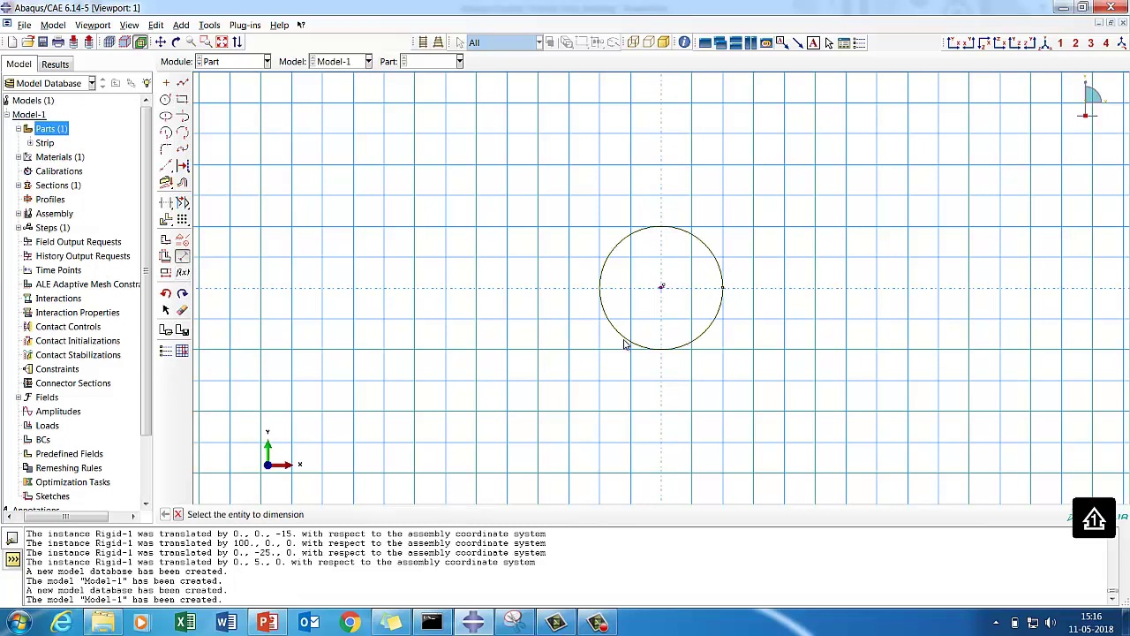
{"action": "left_click", "coordinate": [618, 347]}
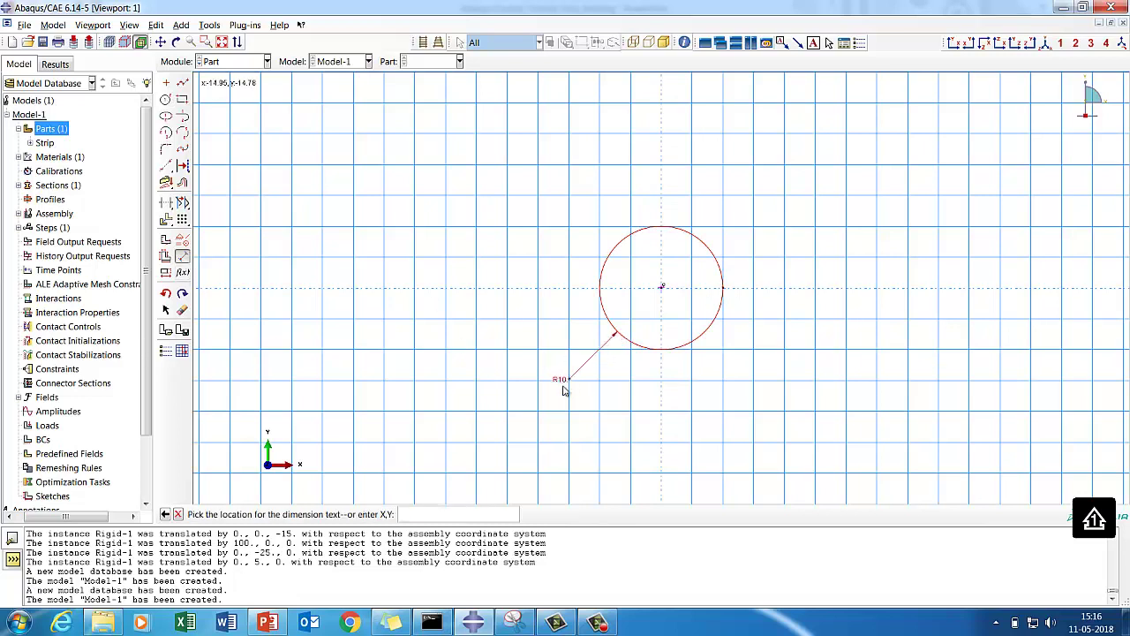
{"action": "left_click", "coordinate": [558, 392]}
{"action": "type", "text": "20"}
{"action": "key", "text": "Return"}
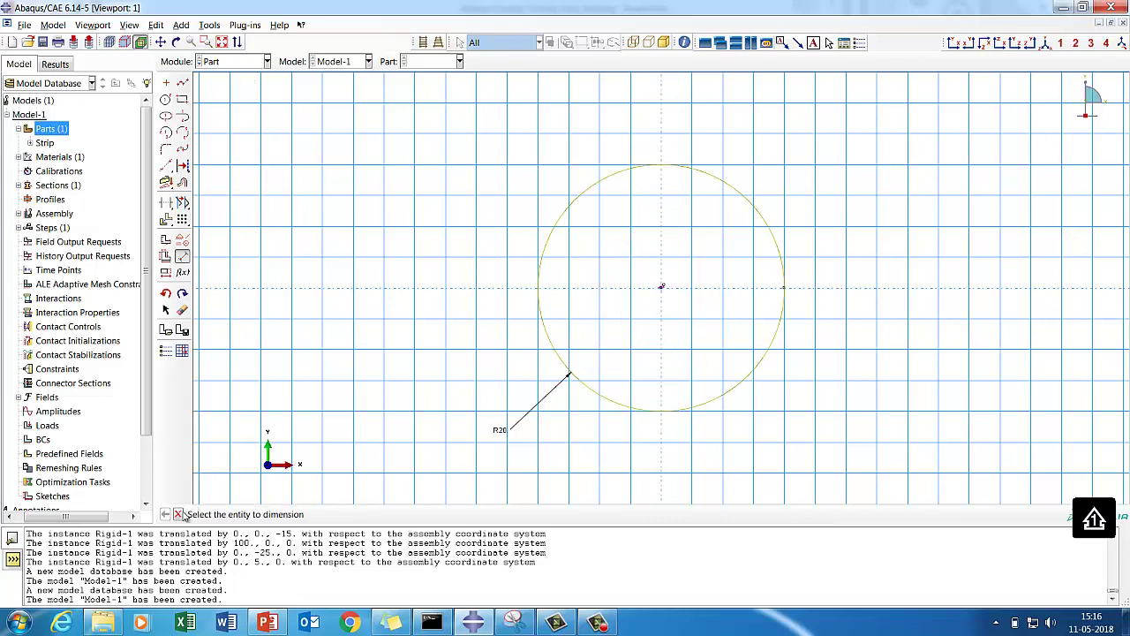
{"action": "left_click", "coordinate": [176, 515]}
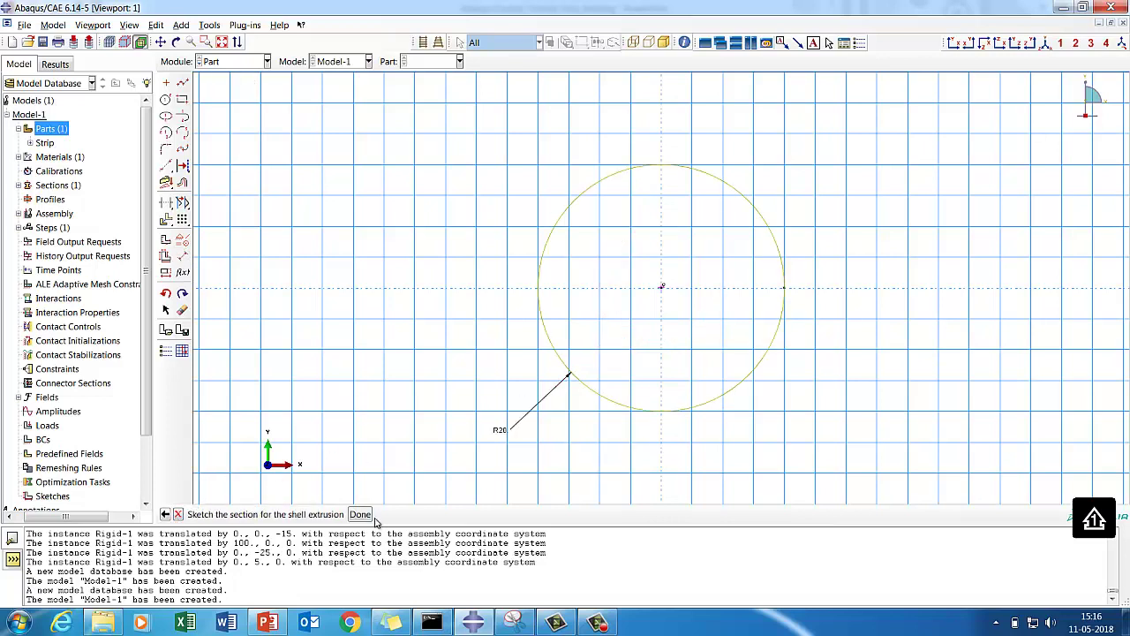
Finish the circle sketch and extrude it as a rigid shell to a depth of 50
{"action": "left_click", "coordinate": [369, 517]}
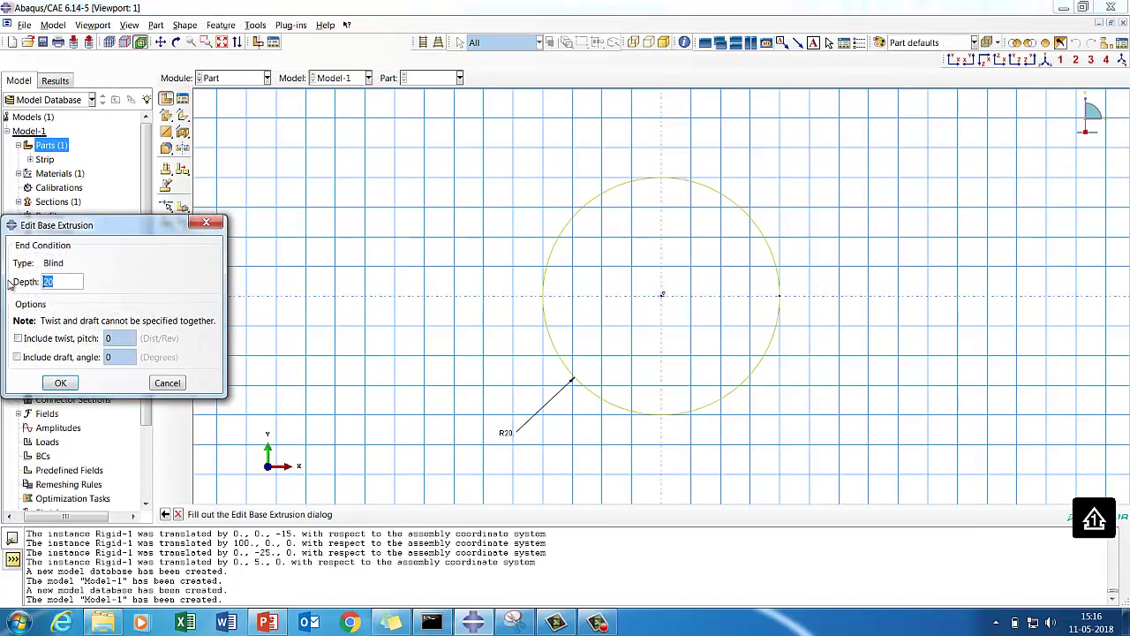
{"action": "type", "text": "50"}
{"action": "left_click", "coordinate": [62, 386]}
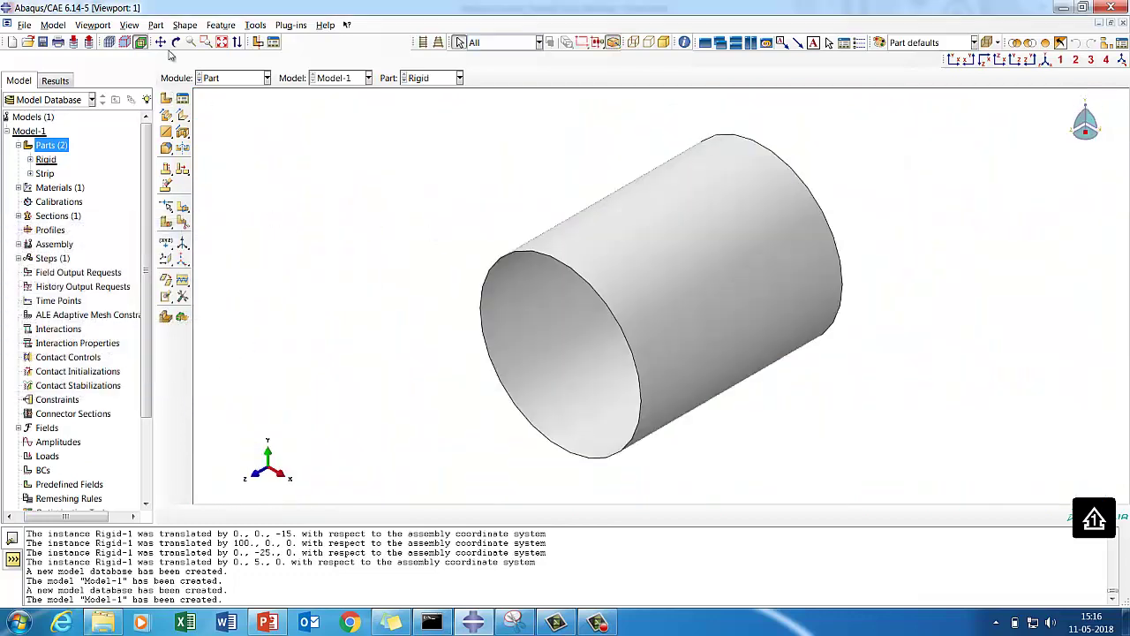
Add a reference point at the center of the rigid cylinder's front circular end
{"action": "left_click", "coordinate": [255, 24]}
{"action": "left_click", "coordinate": [276, 50]}
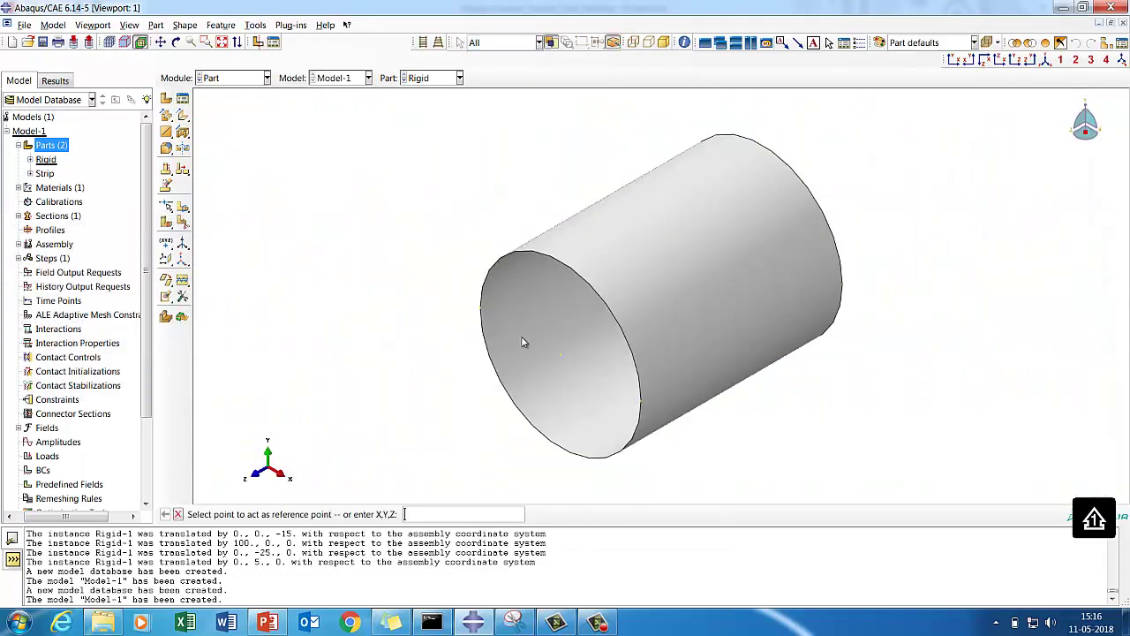
{"action": "left_click", "coordinate": [561, 361]}
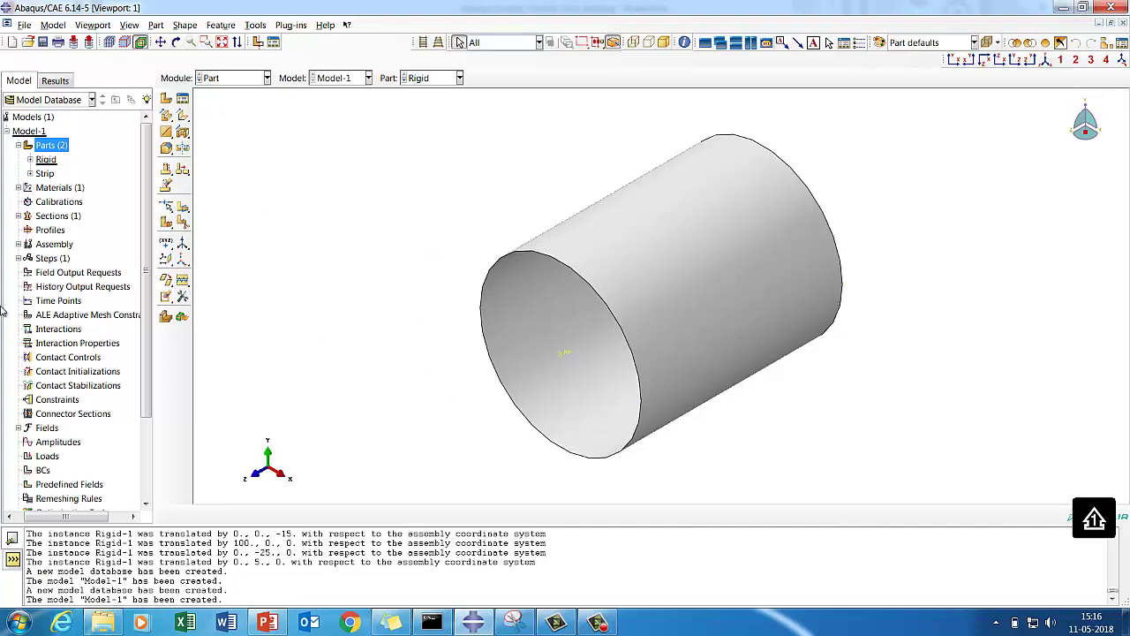
Create dependent assembly instances of both the Rigid and Strip parts
{"action": "left_click", "coordinate": [17, 243]}
{"action": "left_click", "coordinate": [64, 258]}
{"action": "right_click", "coordinate": [59, 258]}
{"action": "left_click", "coordinate": [102, 284]}
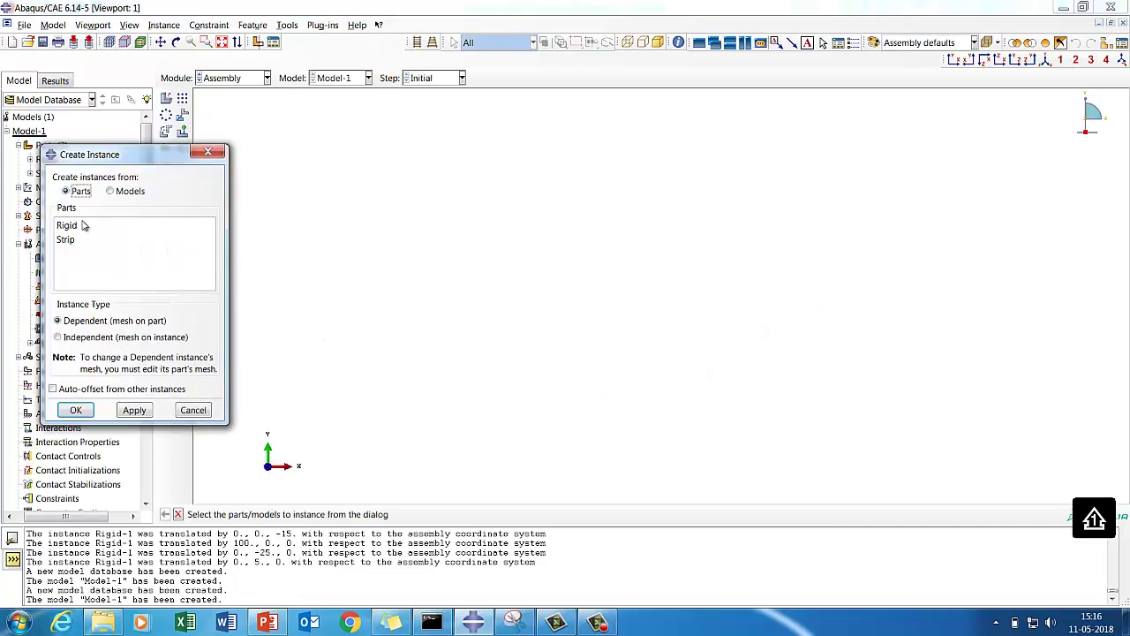
{"action": "left_click", "coordinate": [84, 226]}
{"action": "left_click", "coordinate": [77, 240], "text": "shift"}
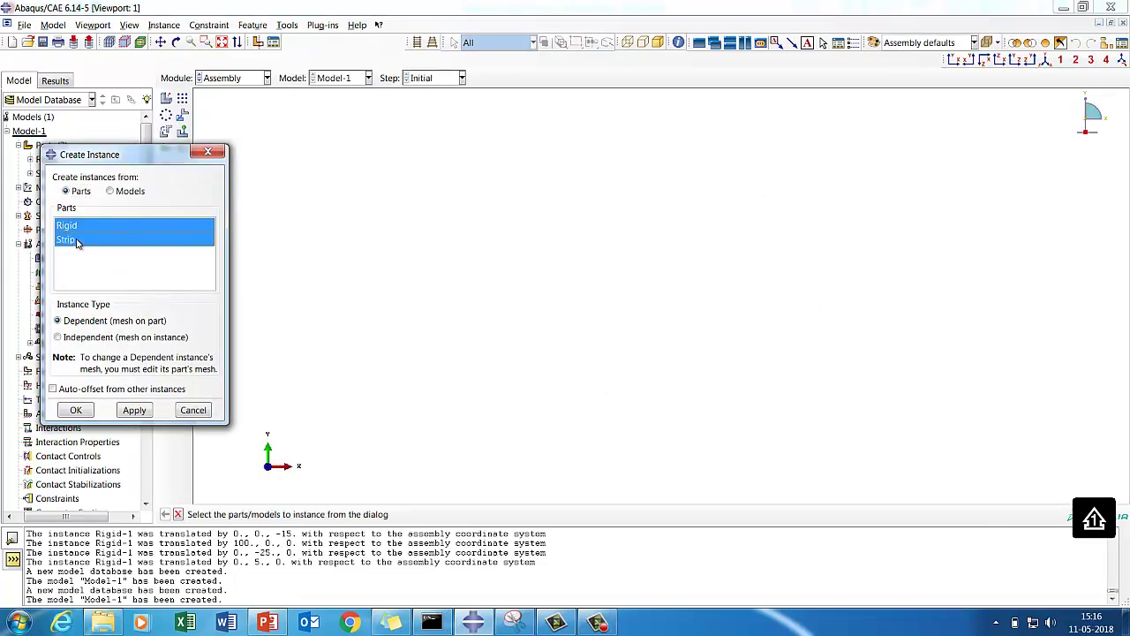
{"action": "left_click", "coordinate": [76, 413]}
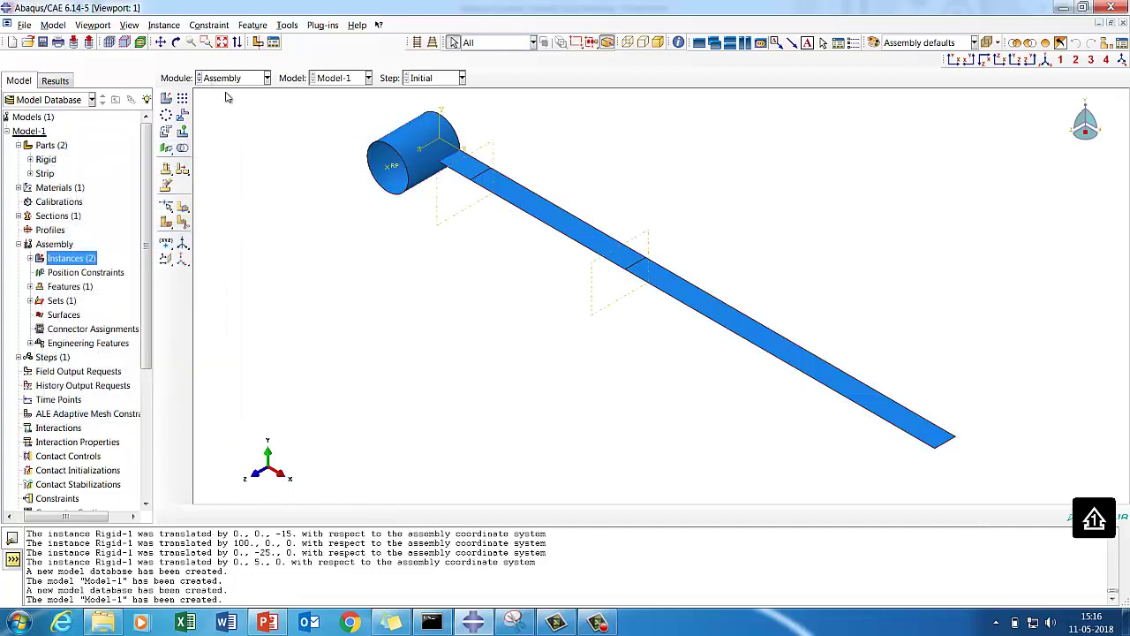
Translate the rigid cylinder instance along Z from the origin to 0,0,-15
{"action": "left_click", "coordinate": [175, 42]}
{"action": "left_click_drag", "start_coordinate": [628, 328], "coordinate": [306, 275]}
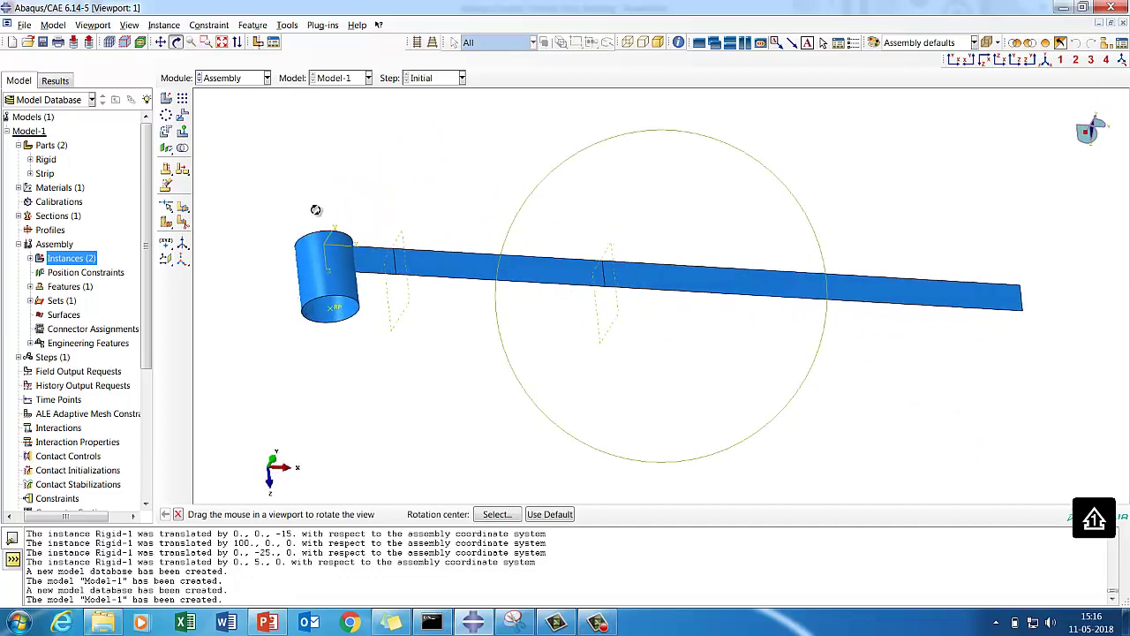
{"action": "left_click_drag", "start_coordinate": [491, 290], "coordinate": [619, 386]}
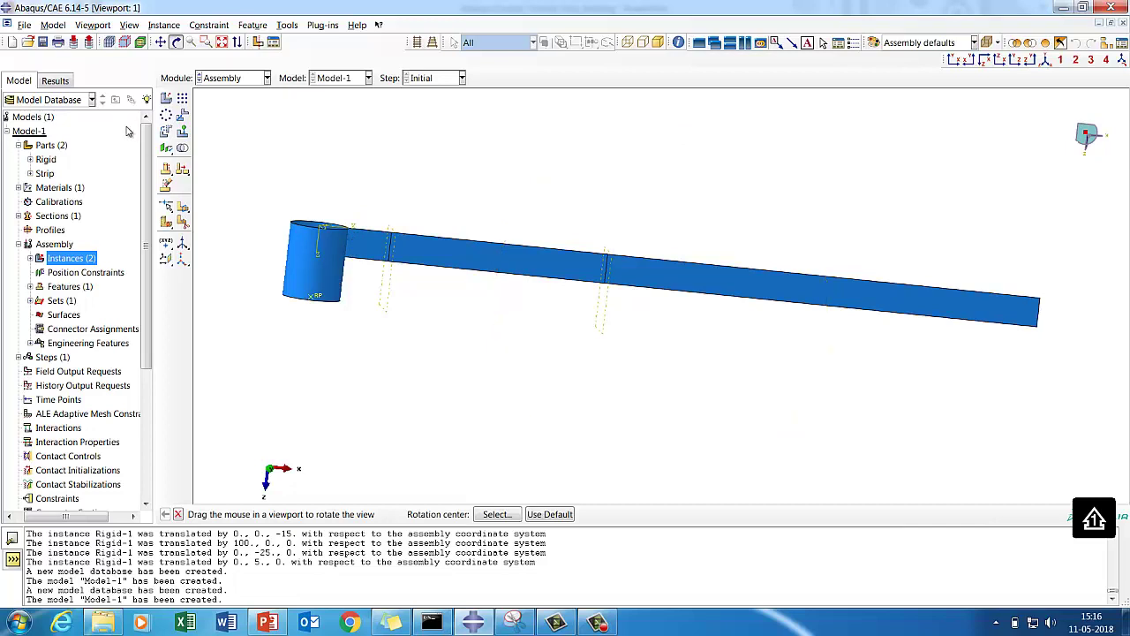
{"action": "left_click", "coordinate": [182, 115]}
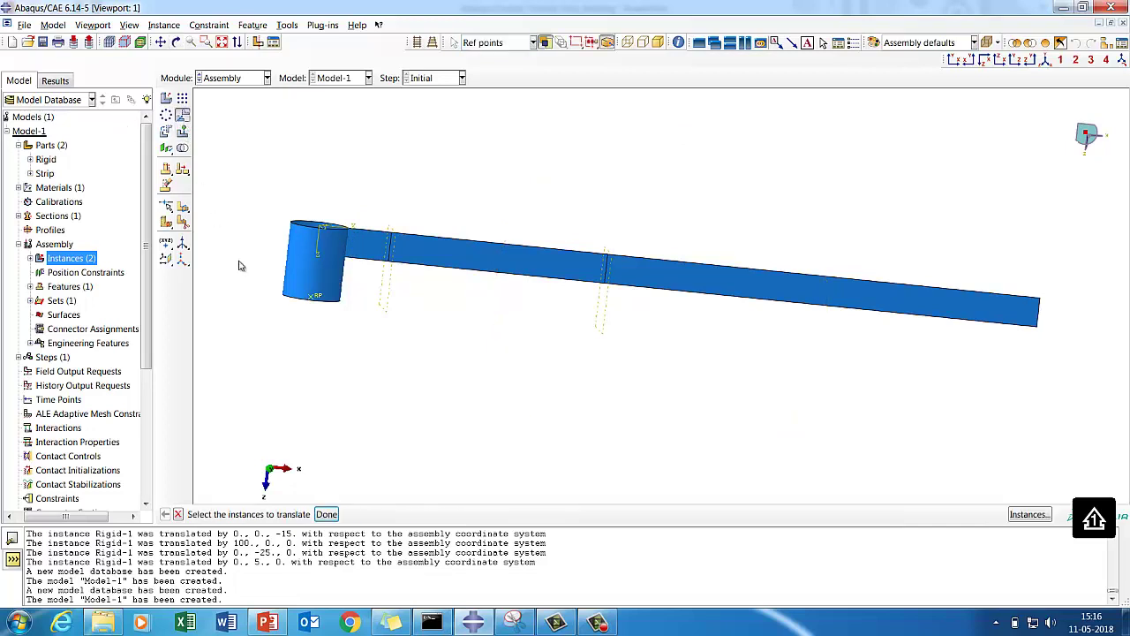
{"action": "left_click", "coordinate": [320, 275]}
{"action": "left_click", "coordinate": [326, 514]}
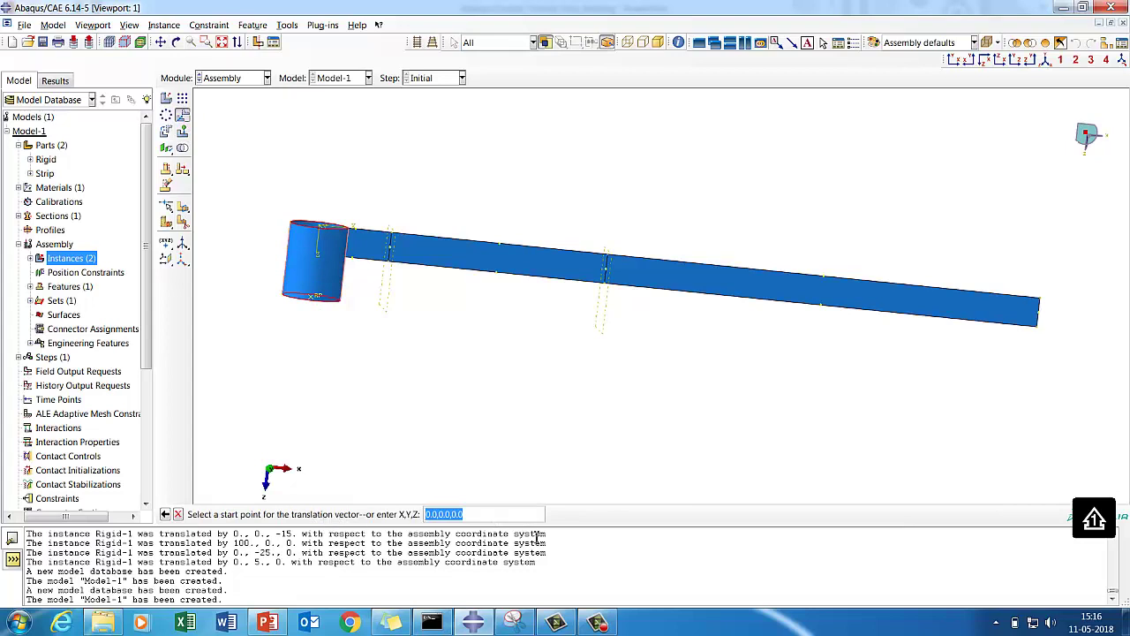
{"action": "key", "text": "Return"}
{"action": "type", "text": "0"}
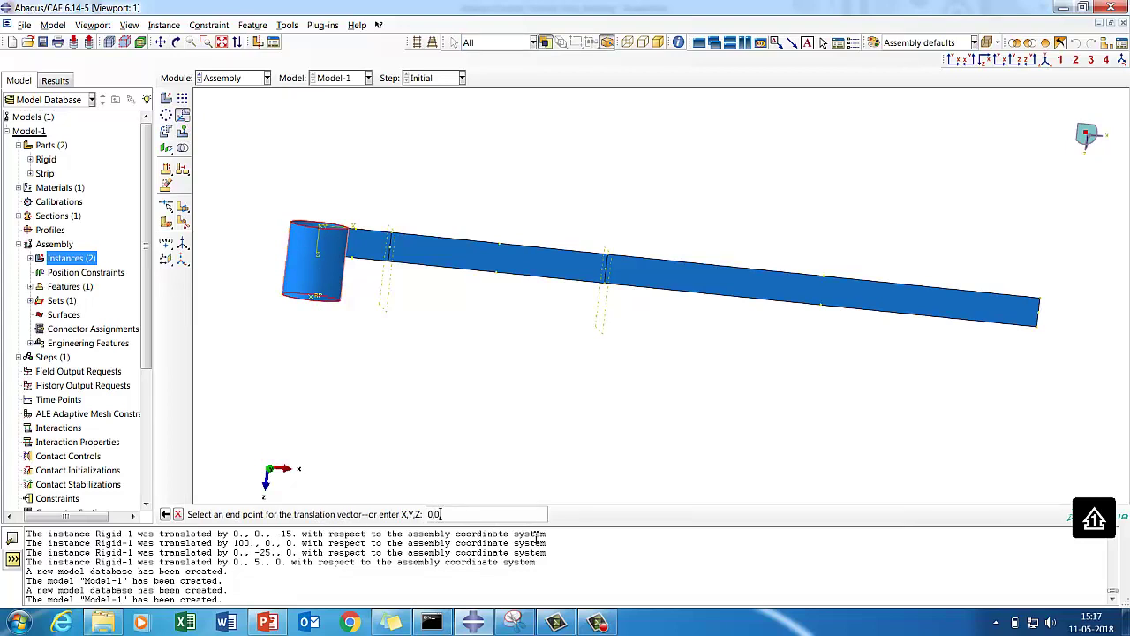
{"action": "type", "text": ",0,-15"}
{"action": "key", "text": "Return"}
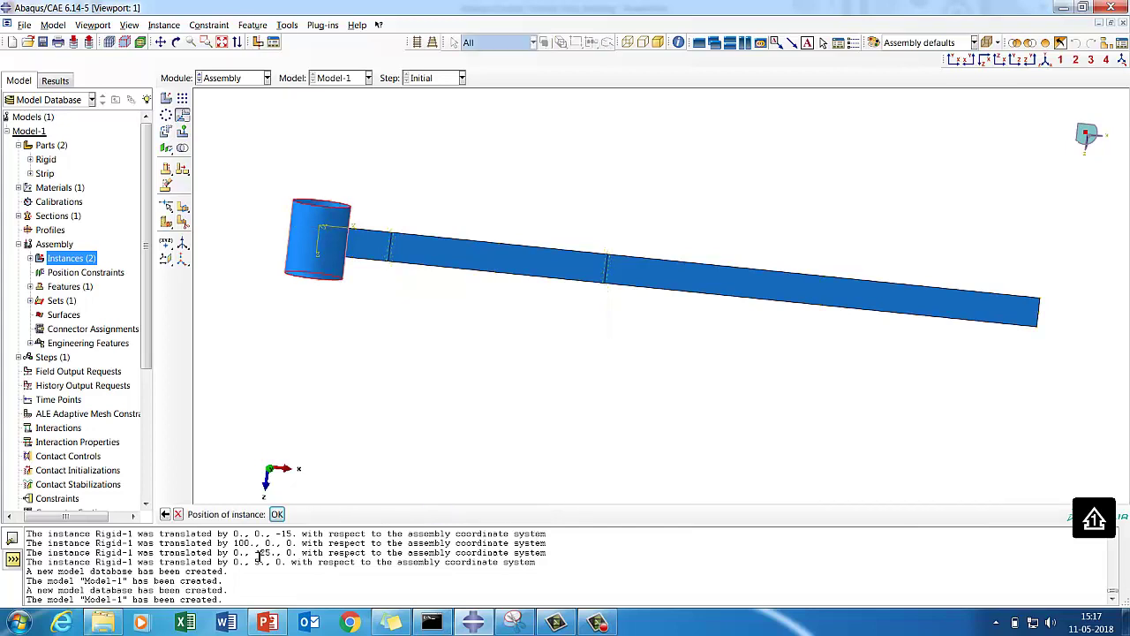
{"action": "left_click", "coordinate": [278, 514]}
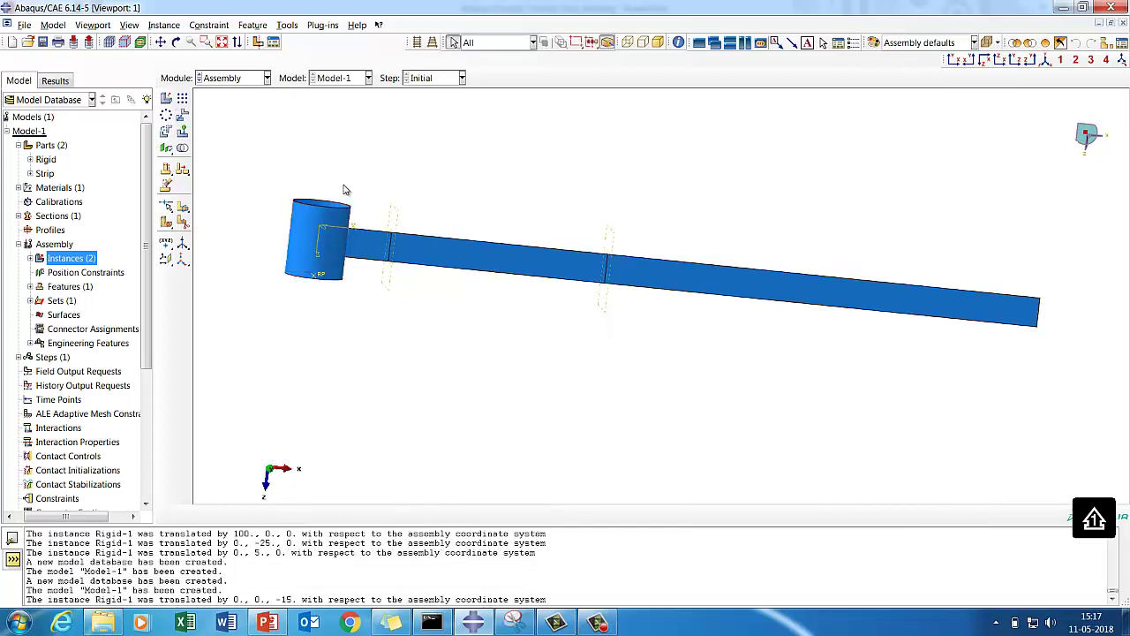
Translate the rigid cylinder instance along the strip's length by the vector 100,0,0
{"action": "left_click", "coordinate": [182, 115]}
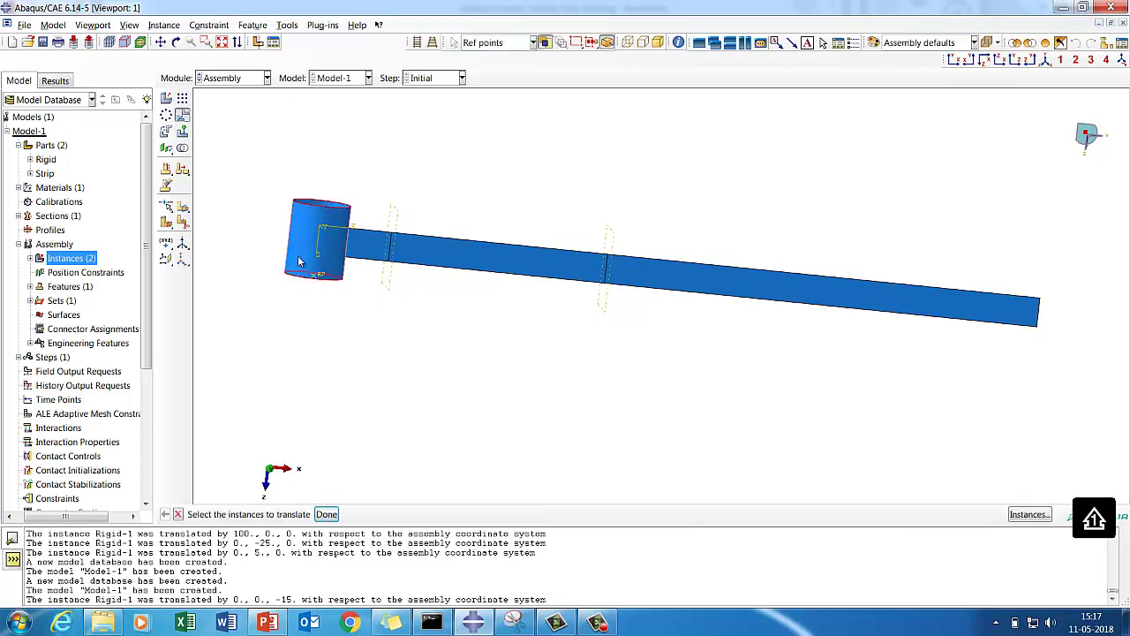
{"action": "left_click", "coordinate": [327, 514]}
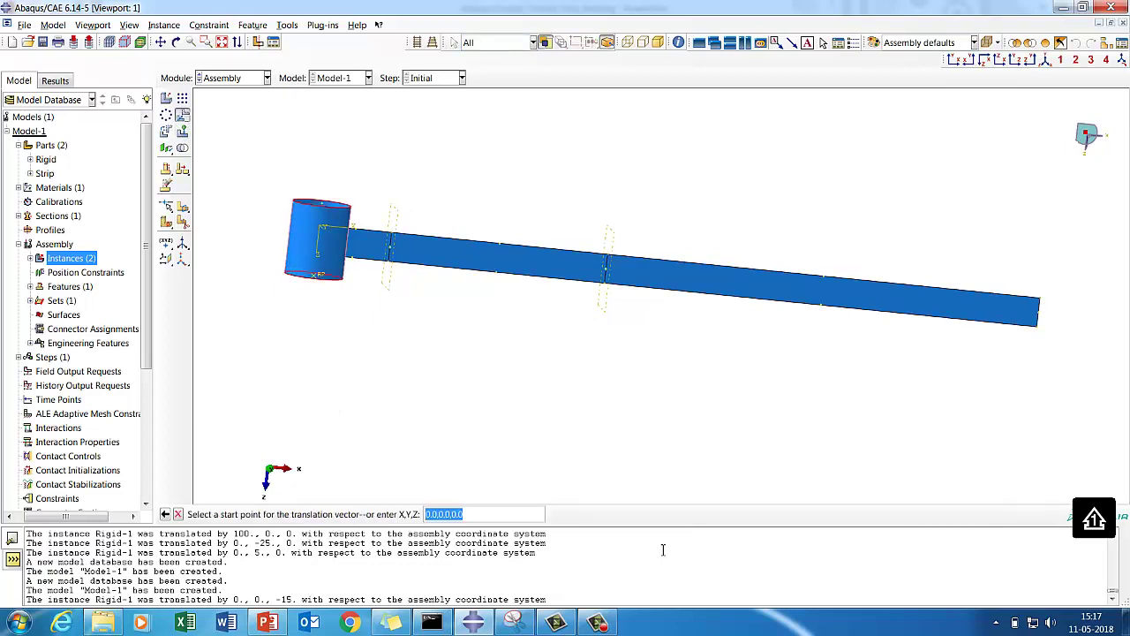
{"action": "type", "text": "0"}
{"action": "key", "text": "Return"}
{"action": "type", "text": "100,0,0"}
{"action": "key", "text": "Return"}
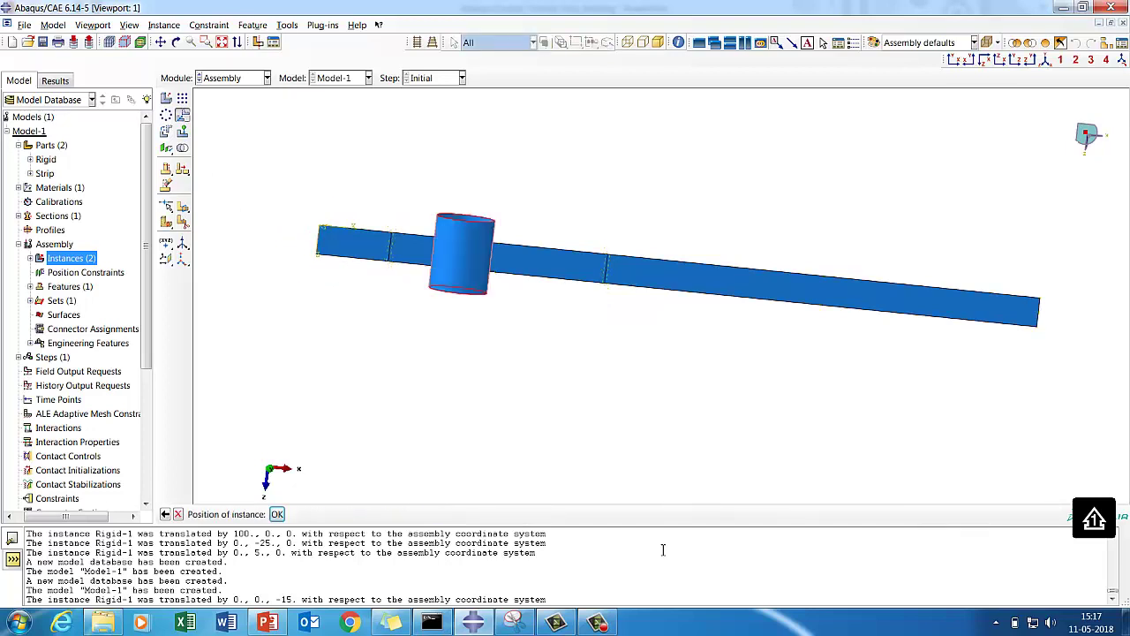
{"action": "left_click", "coordinate": [276, 514]}
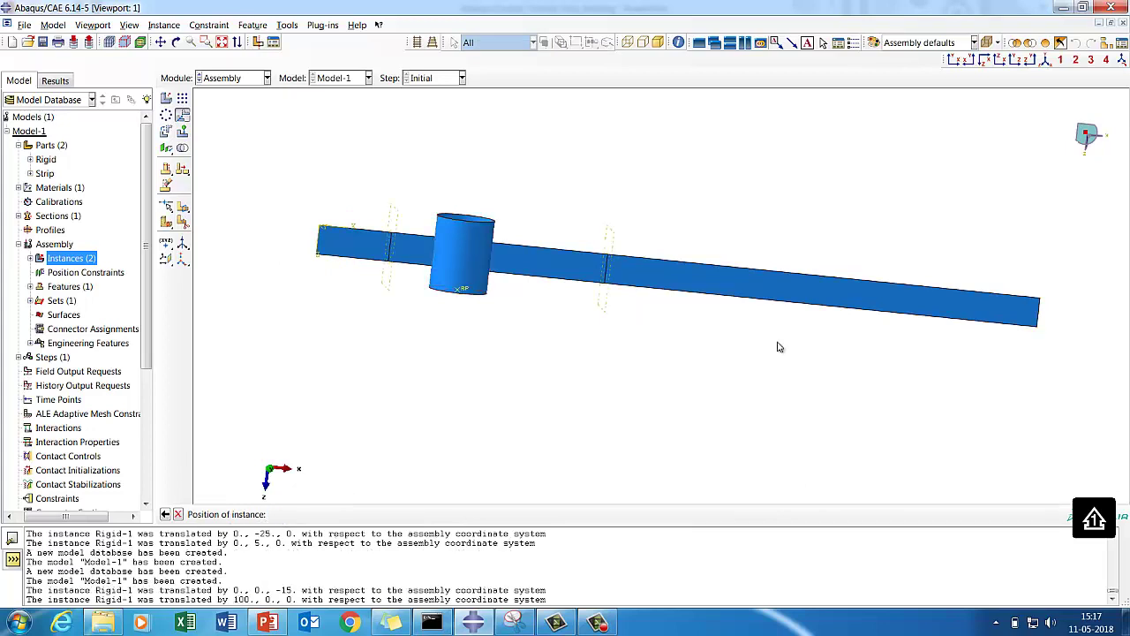
Translate the rigid cylinder instance by 0,-20,0 so that it sits beneath the strip
{"action": "left_click", "coordinate": [969, 60]}
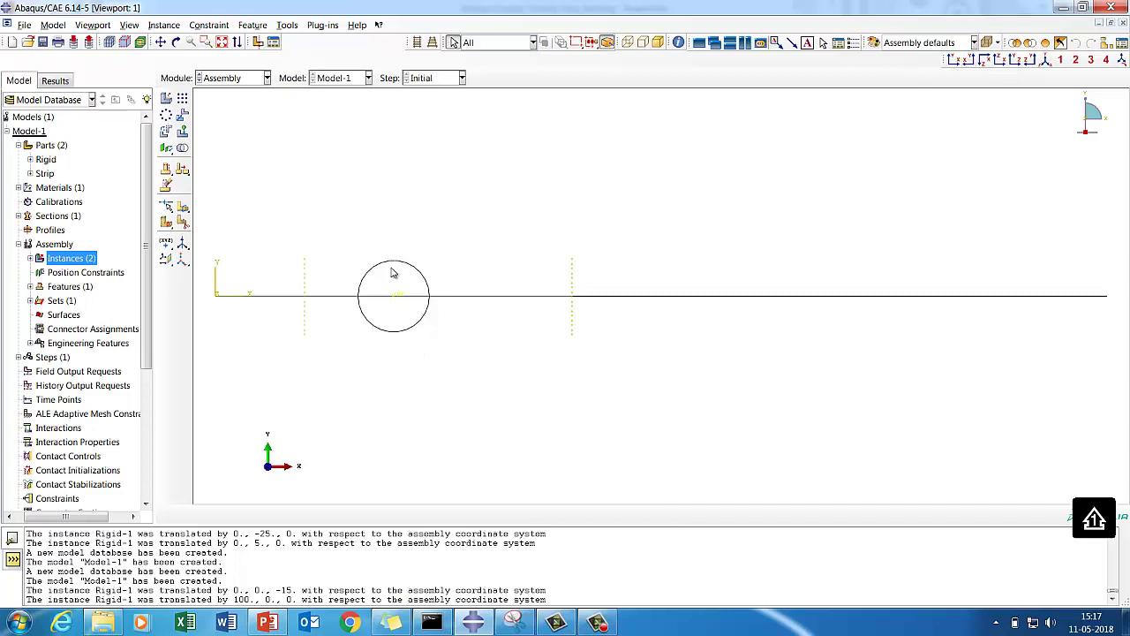
{"action": "left_click", "coordinate": [181, 116]}
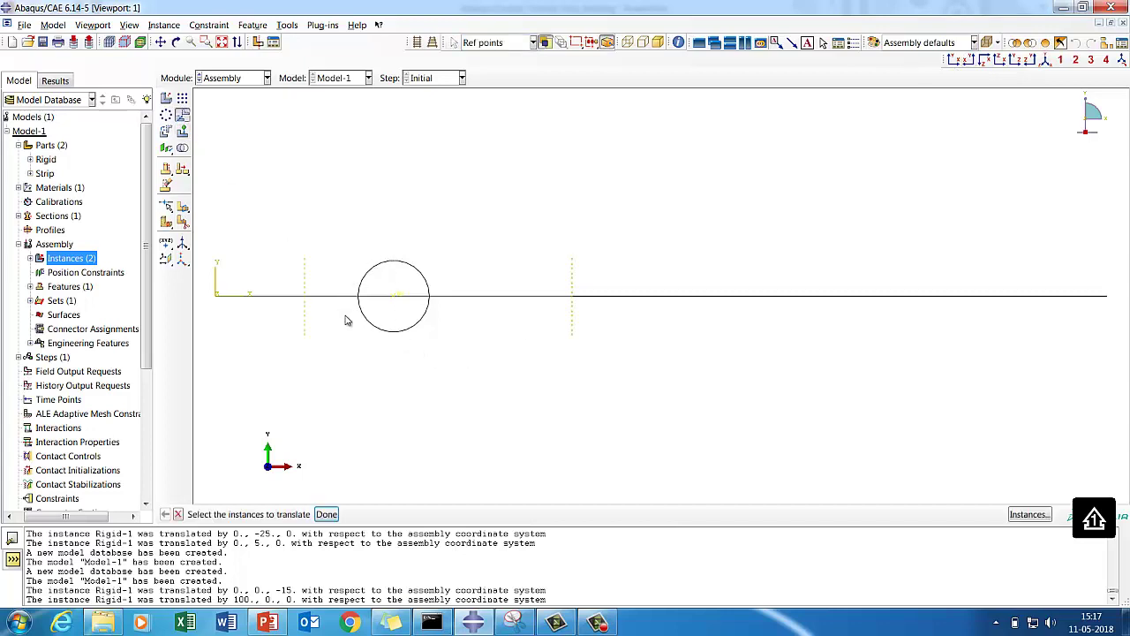
{"action": "left_click", "coordinate": [381, 332]}
{"action": "left_click", "coordinate": [335, 515]}
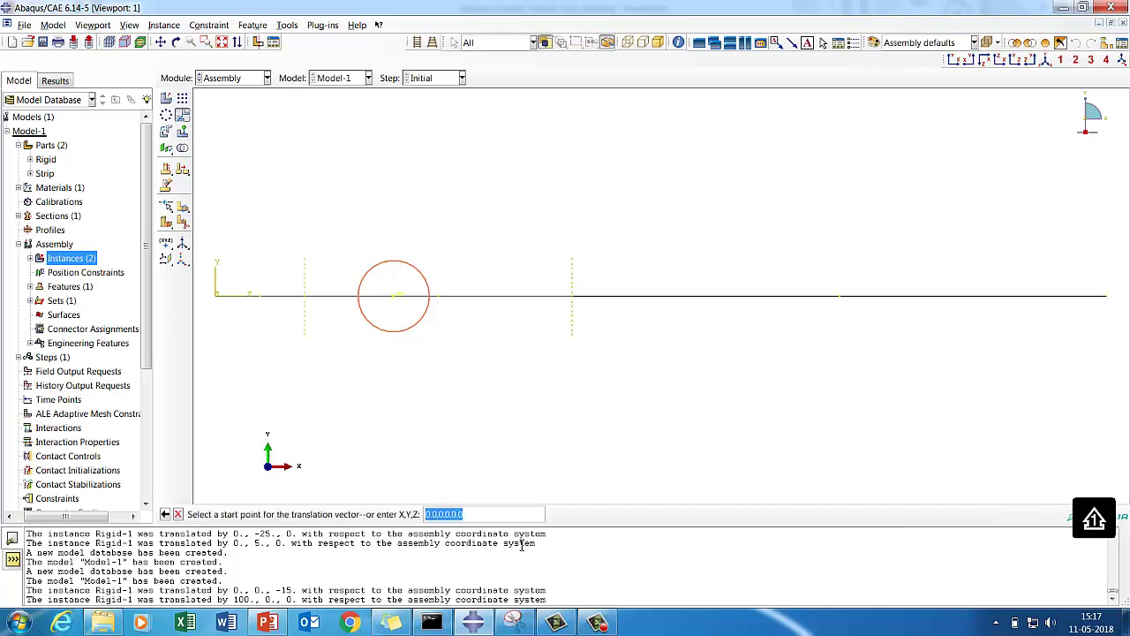
{"action": "key", "text": "Return"}
{"action": "type", "text": "0,"}
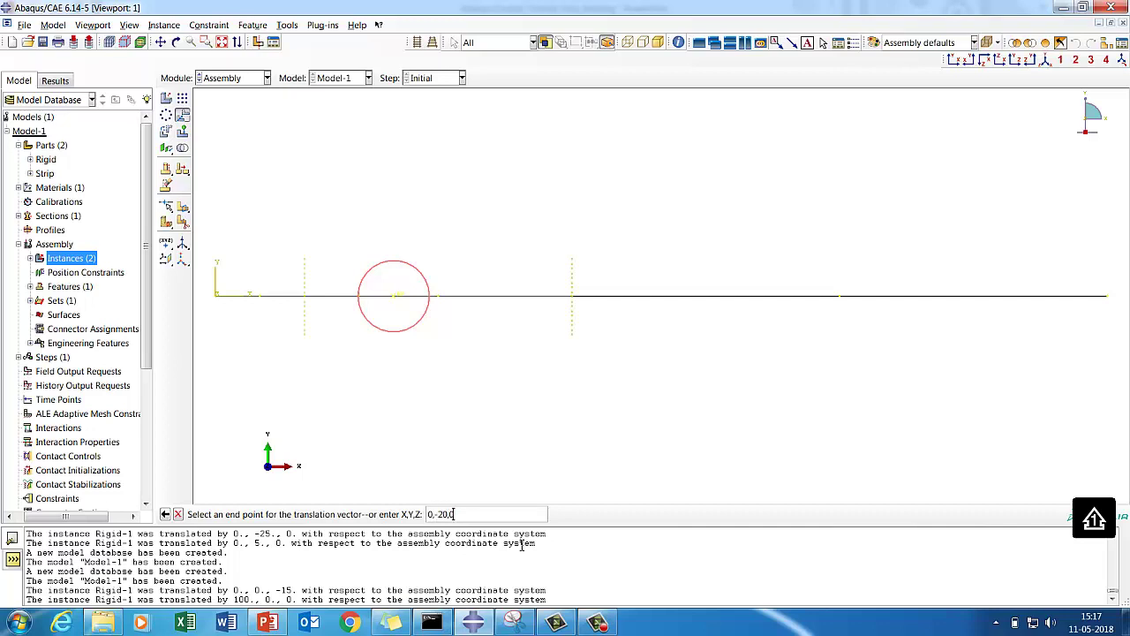
{"action": "type", "text": "-20,0"}
{"action": "key", "text": "Return"}
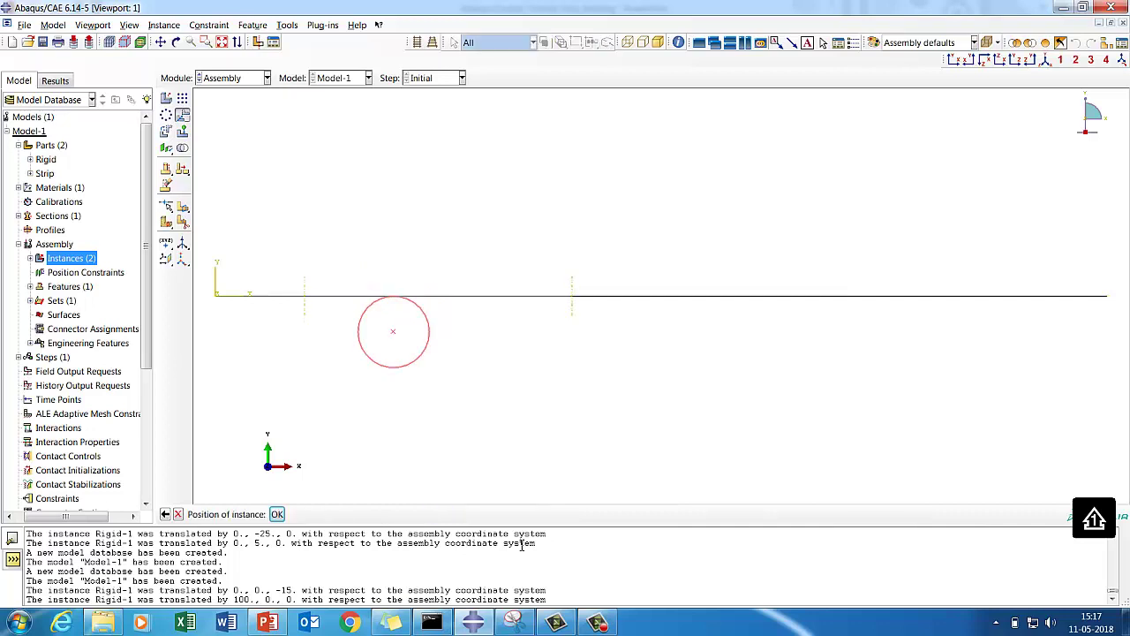
{"action": "left_click", "coordinate": [276, 513]}
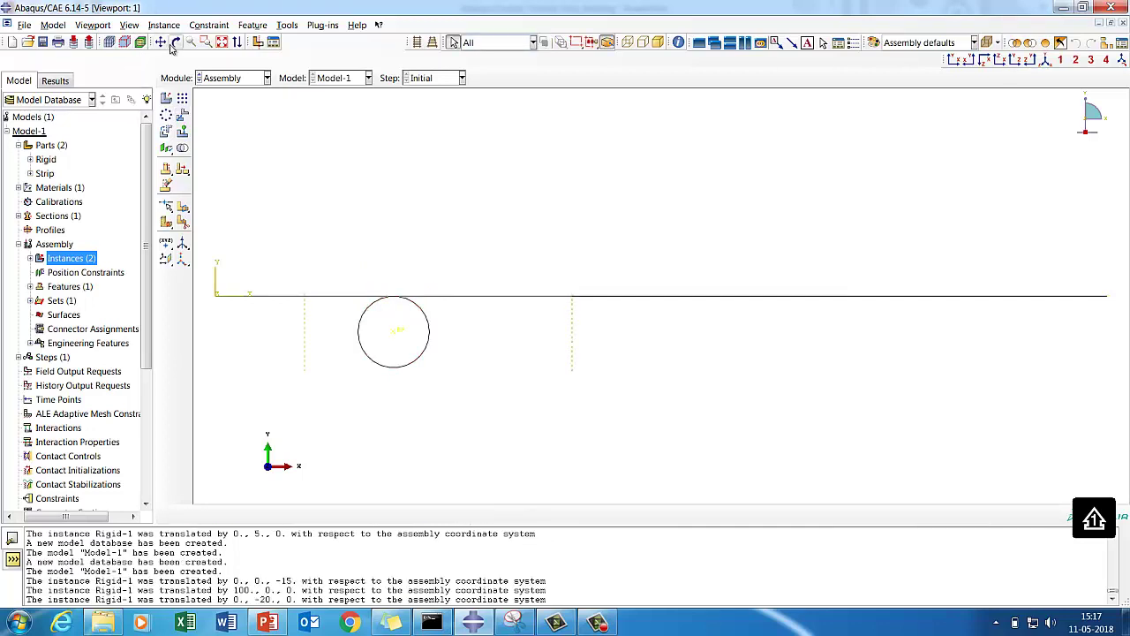
Return to the Rigid part in the Part module and create an XZ datum plane with an offset of 0.0
{"action": "left_click", "coordinate": [176, 41]}
{"action": "left_click_drag", "start_coordinate": [736, 310], "coordinate": [343, 261]}
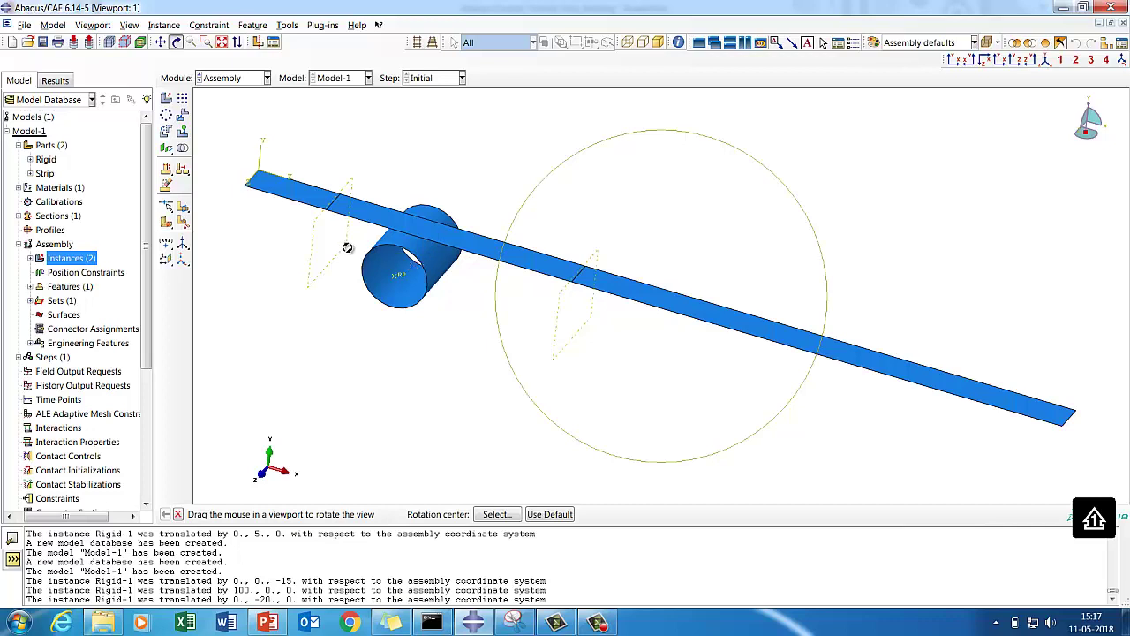
{"action": "left_click", "coordinate": [166, 259]}
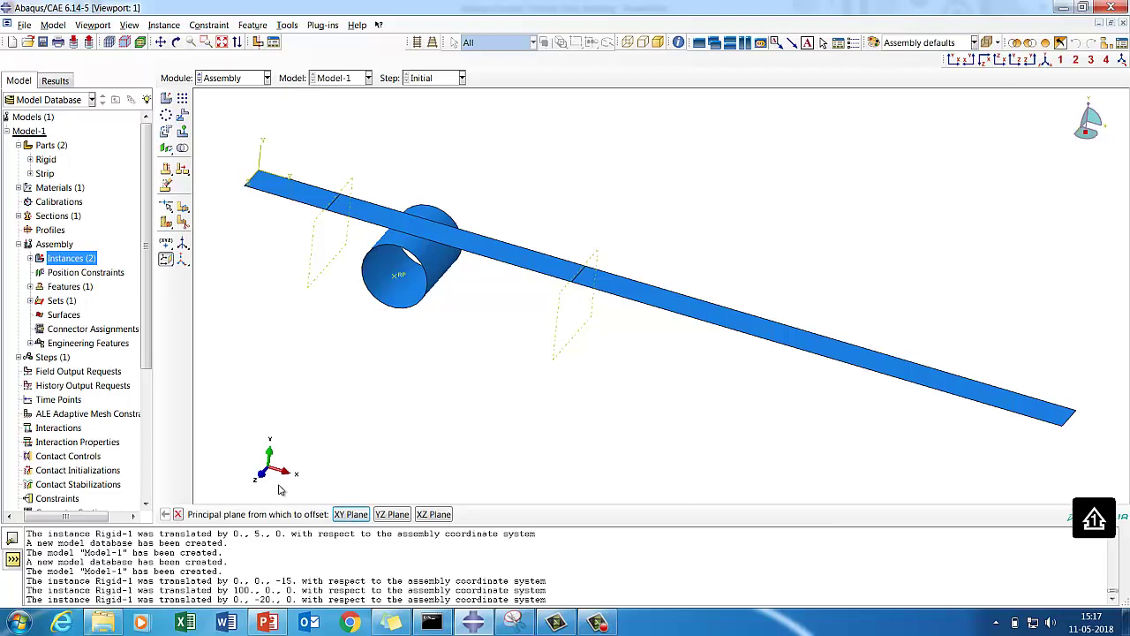
{"action": "left_click", "coordinate": [216, 79]}
{"action": "left_click", "coordinate": [221, 92]}
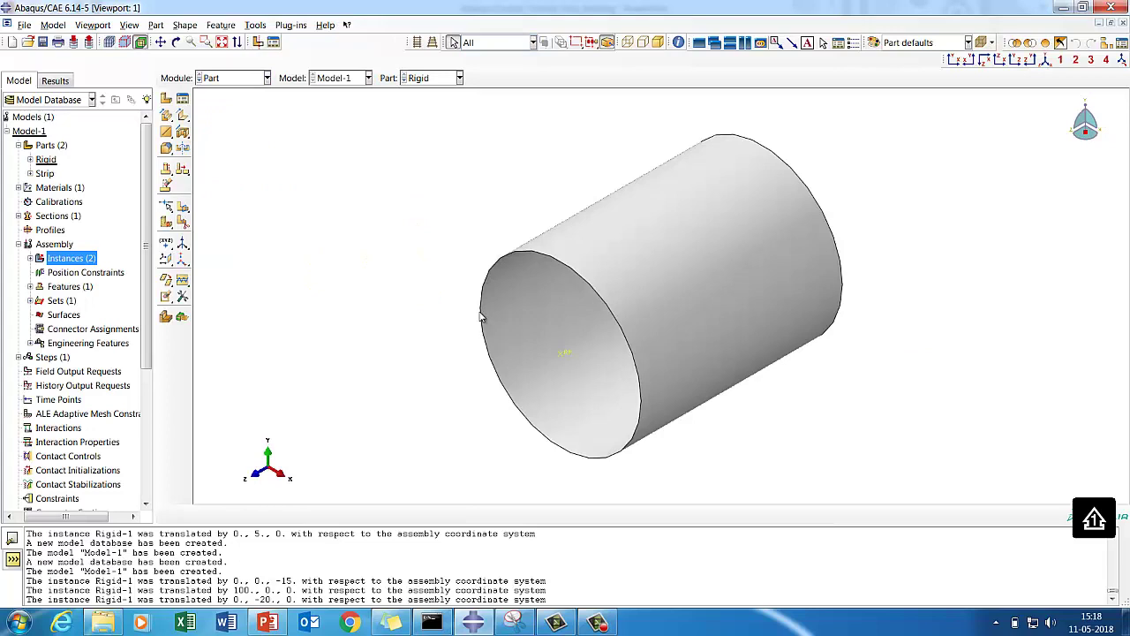
{"action": "left_click", "coordinate": [166, 258]}
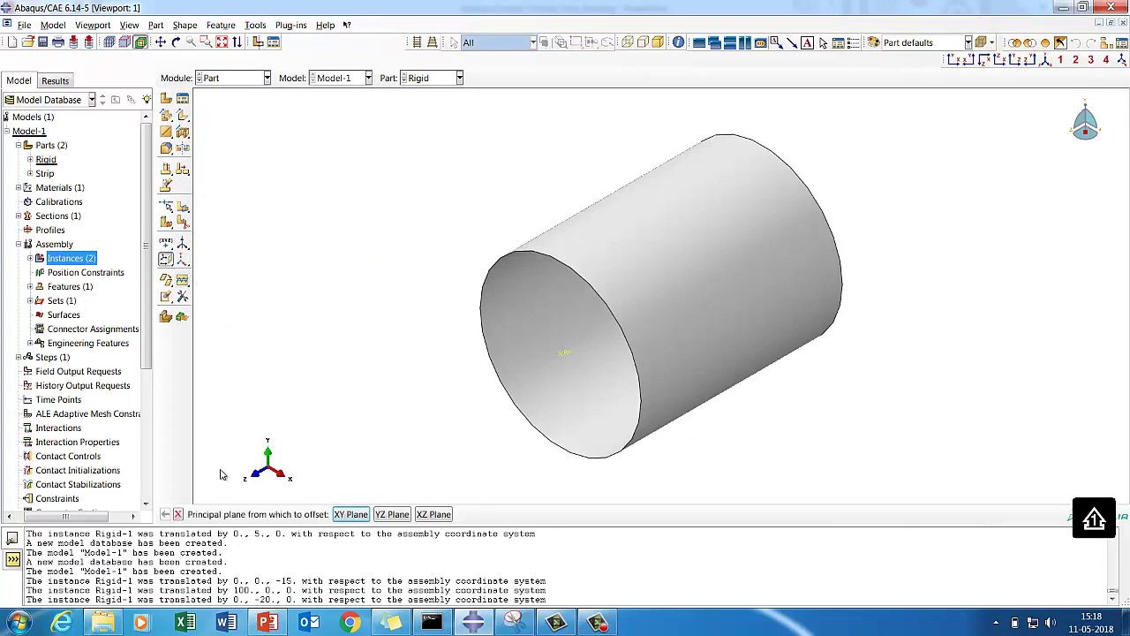
{"action": "left_click", "coordinate": [433, 515]}
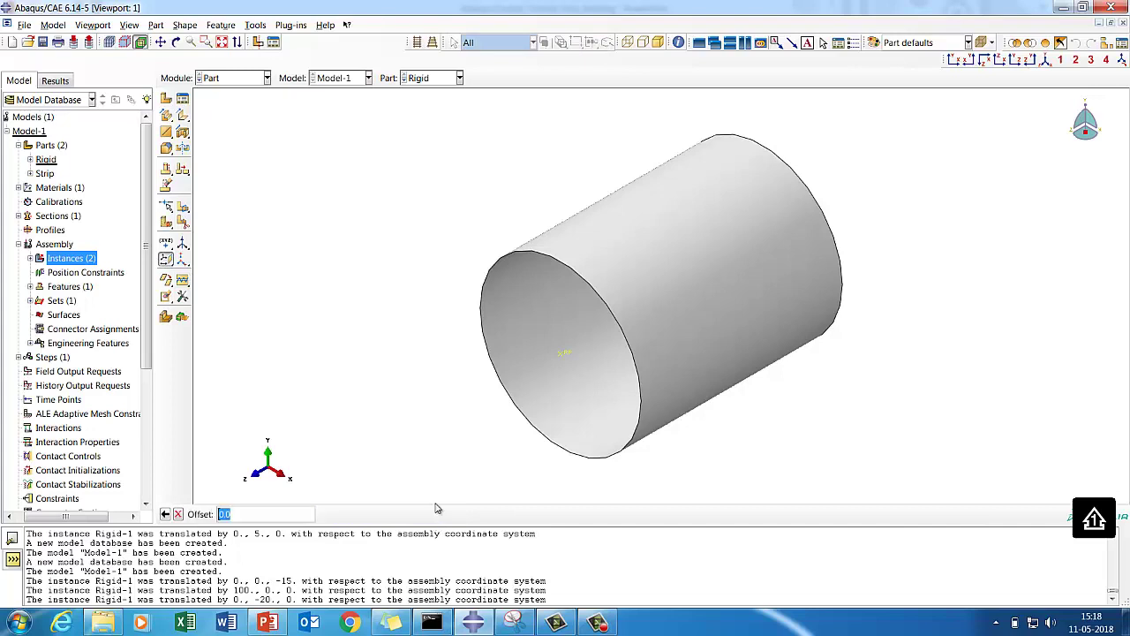
{"action": "key", "text": "Return"}
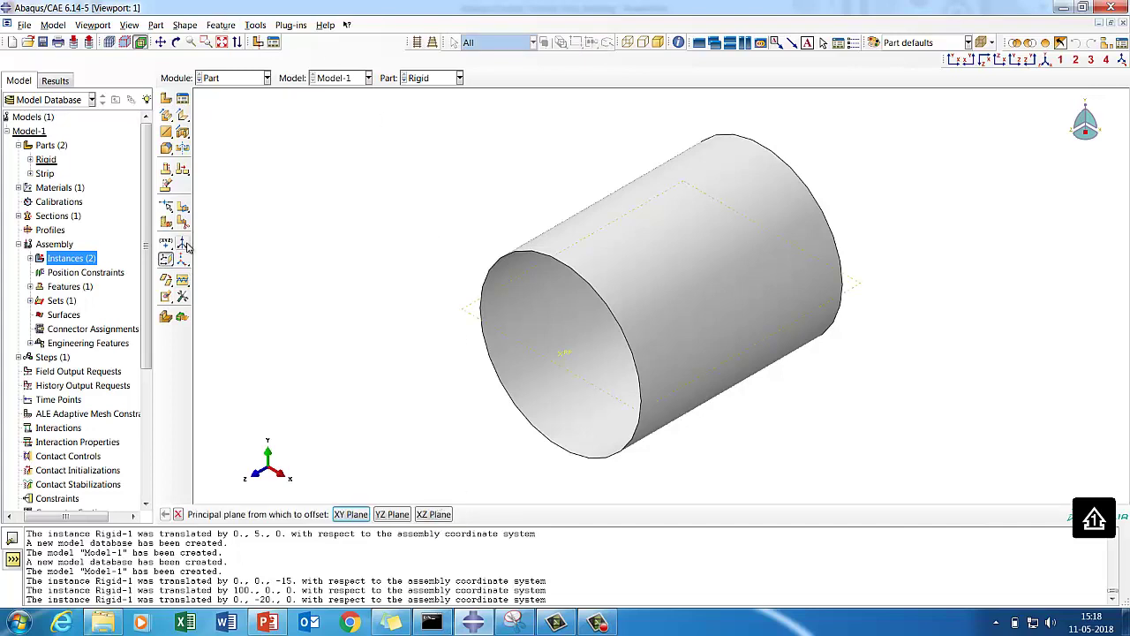
Partition the rigid cylinder's face with the XZ datum plane and return to the assembly
{"action": "left_click", "coordinate": [182, 210]}
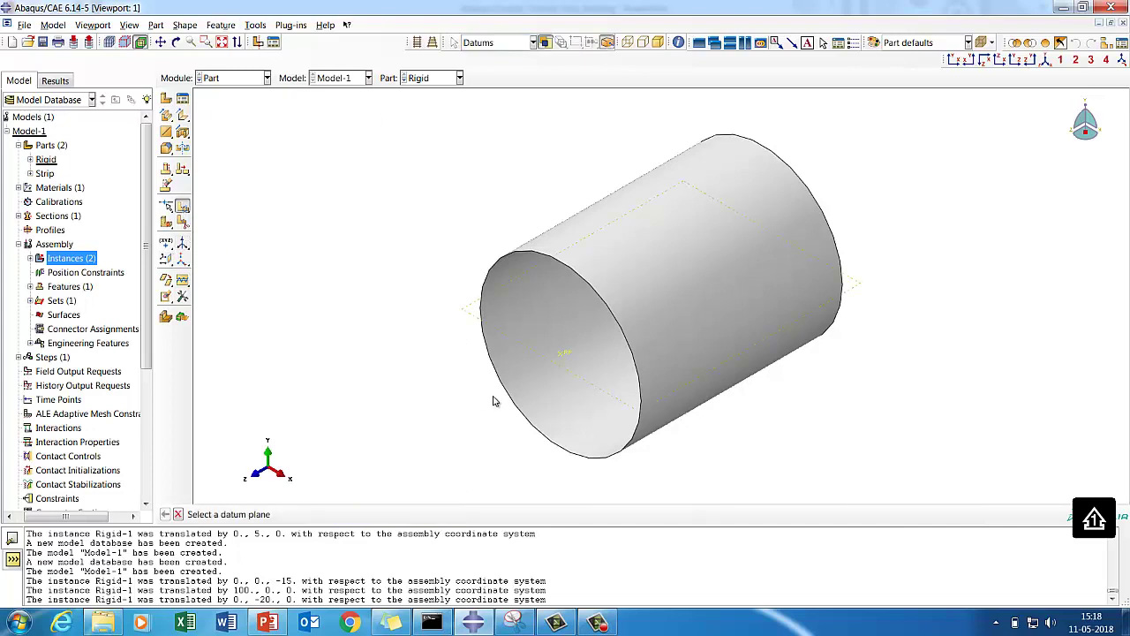
{"action": "left_click", "coordinate": [560, 369]}
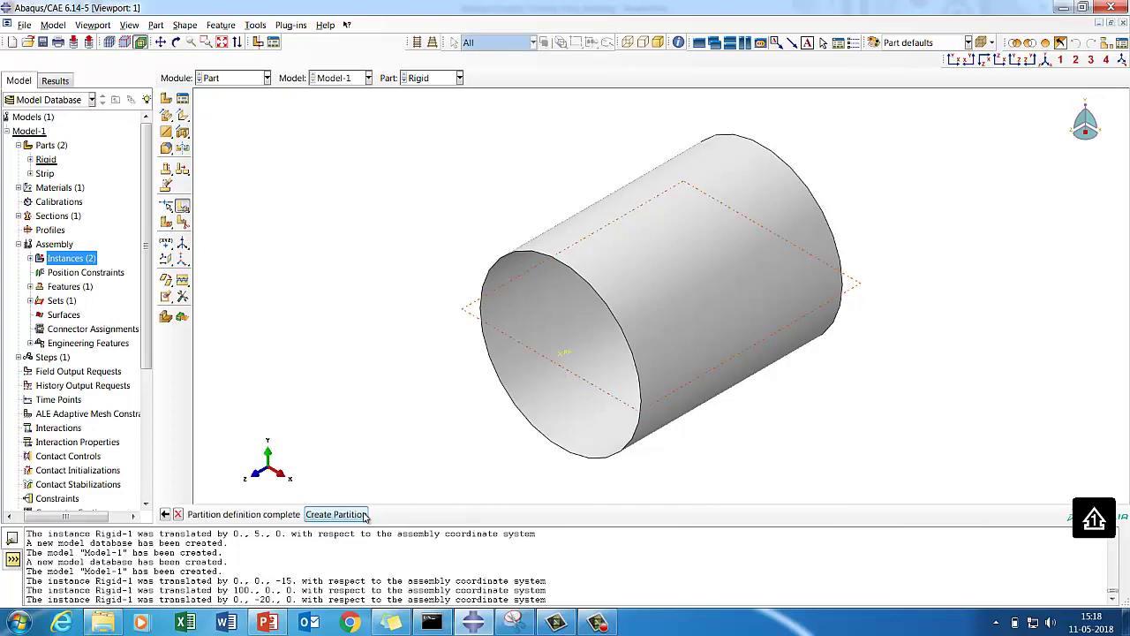
{"action": "left_click", "coordinate": [336, 514]}
{"action": "left_click", "coordinate": [231, 77]}
{"action": "left_click", "coordinate": [223, 124]}
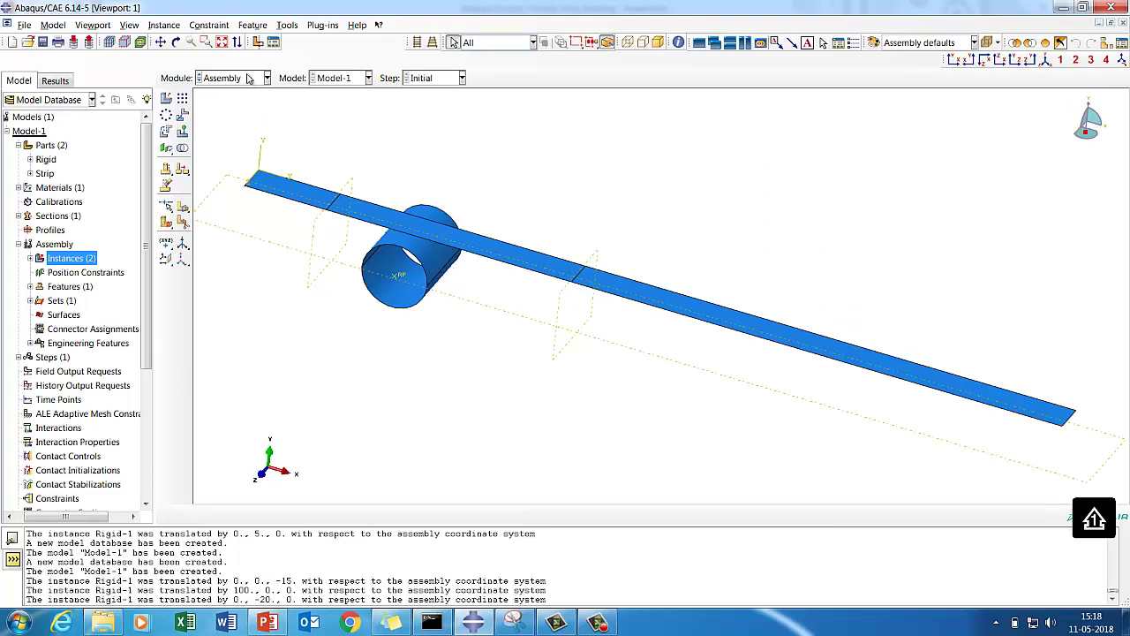
Create a Static, General analysis step named Step-1 after the Initial step
{"action": "left_click", "coordinate": [249, 78]}
{"action": "left_click", "coordinate": [225, 137]}
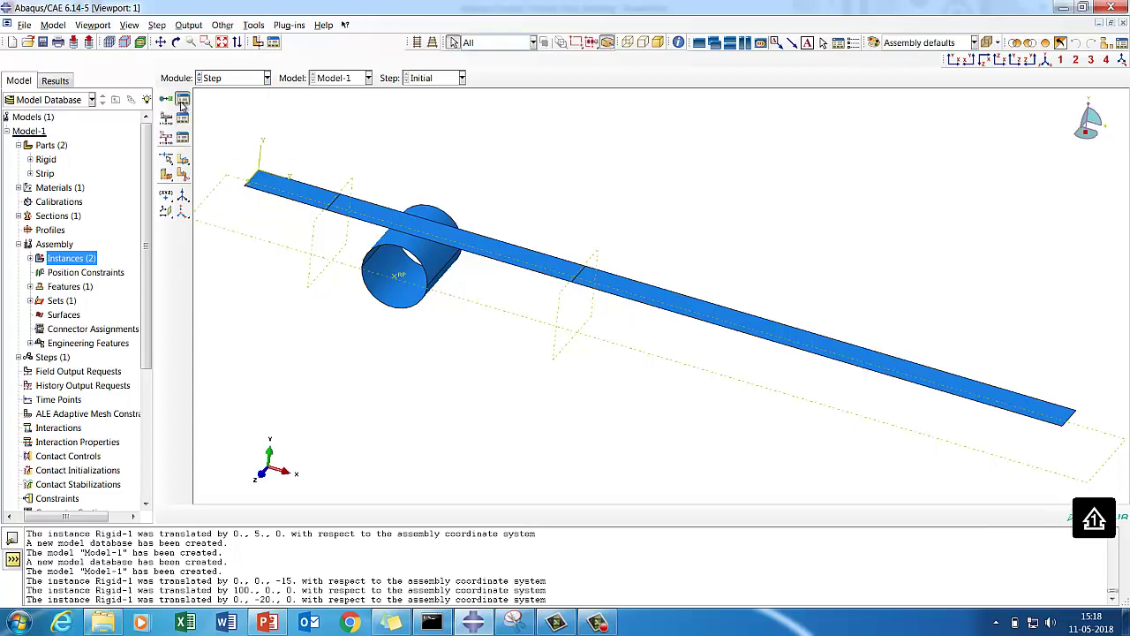
{"action": "left_click", "coordinate": [182, 99]}
{"action": "left_click", "coordinate": [27, 295]}
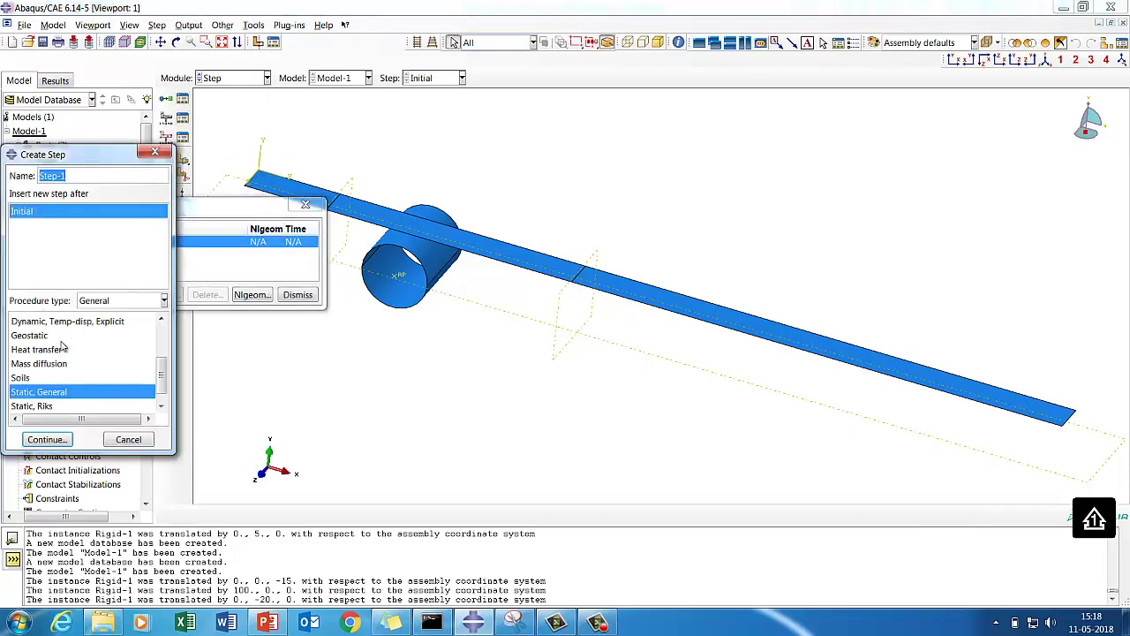
{"action": "left_click", "coordinate": [46, 439]}
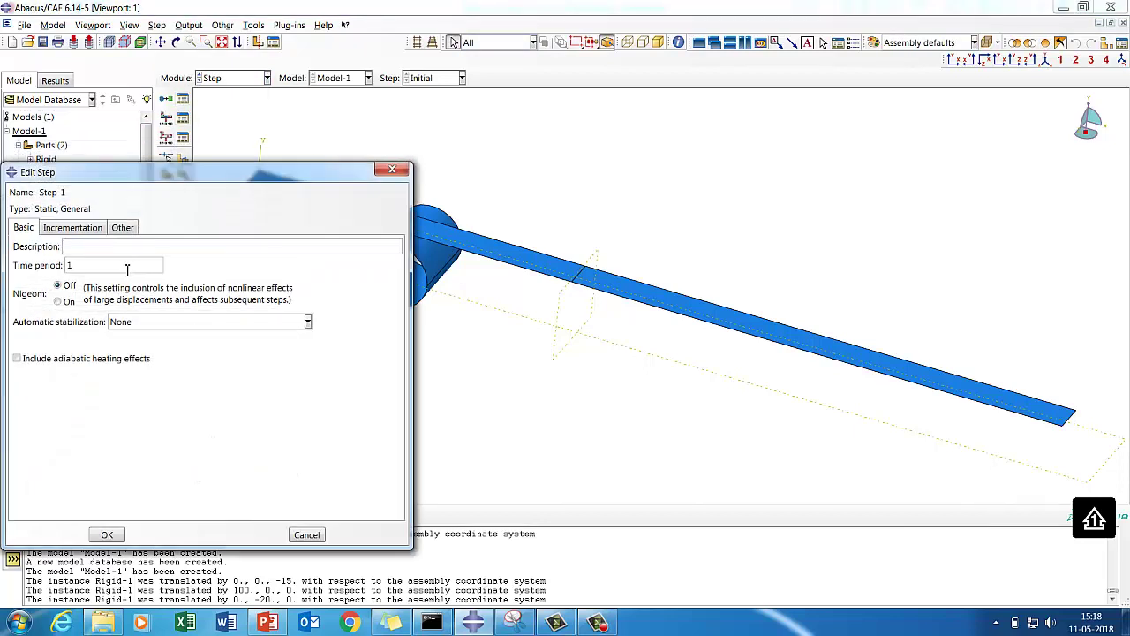
Edit Step-1's initial increment size, set its maximum number of increments to 1000, and accept the step
{"action": "left_click", "coordinate": [74, 228]}
{"action": "double_click", "coordinate": [108, 298]}
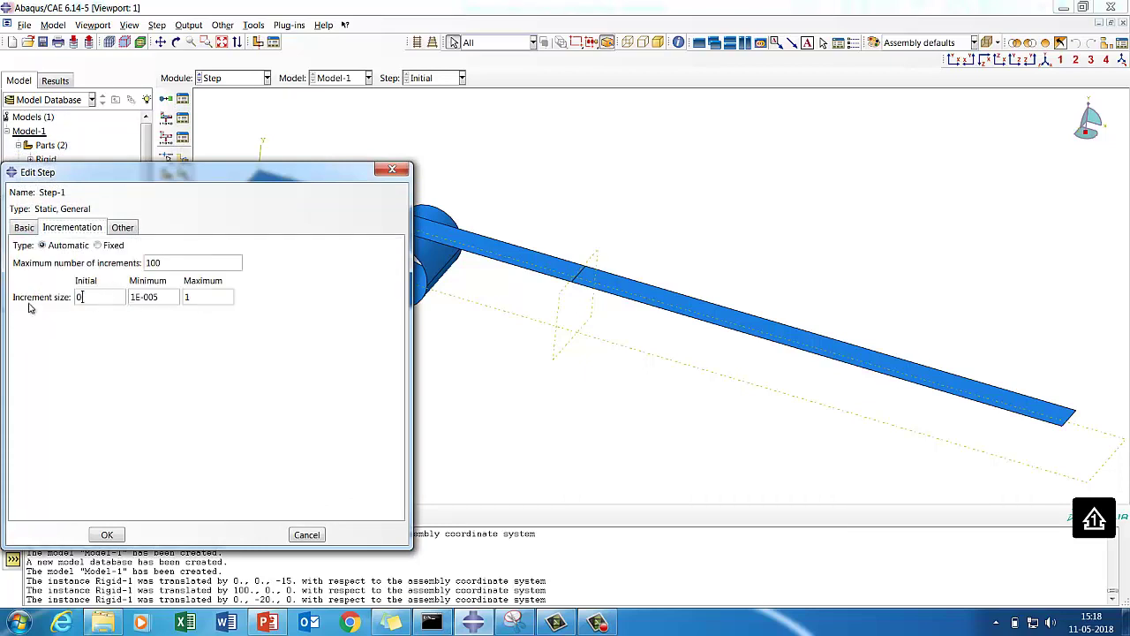
{"action": "left_click", "coordinate": [180, 261]}
{"action": "type", "text": "0"}
{"action": "left_click", "coordinate": [107, 536]}
{"action": "left_click", "coordinate": [299, 224]}
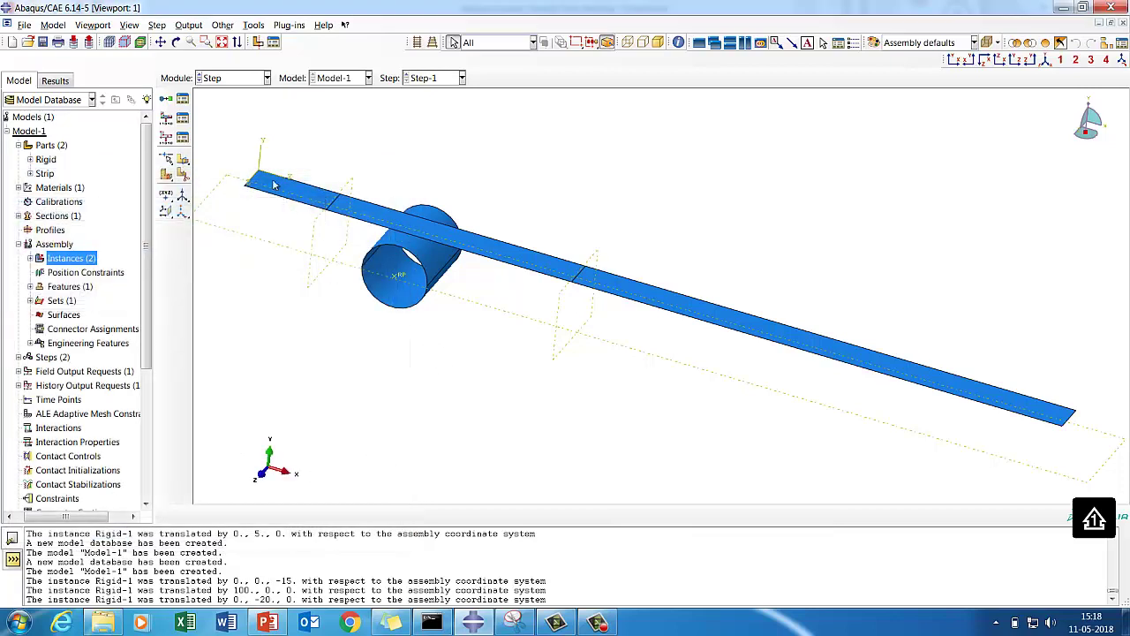
Create a contact interaction property named IntProp-1 in the Interaction module and add mechanical Normal Behavior to it
{"action": "left_click", "coordinate": [238, 78]}
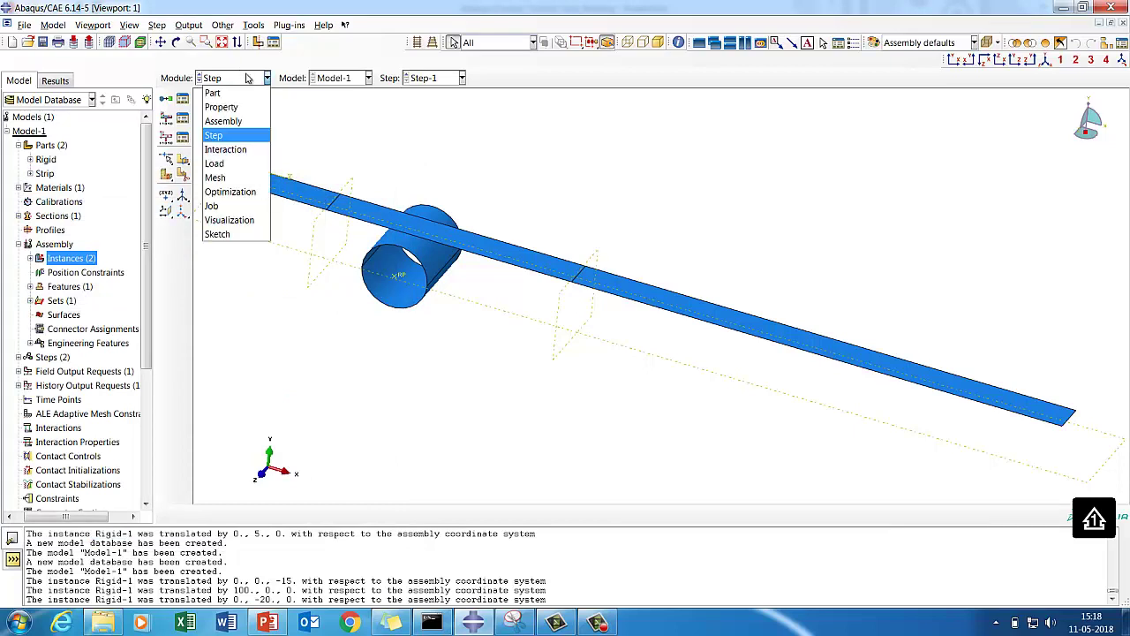
{"action": "left_click", "coordinate": [225, 152]}
{"action": "left_click", "coordinate": [182, 117]}
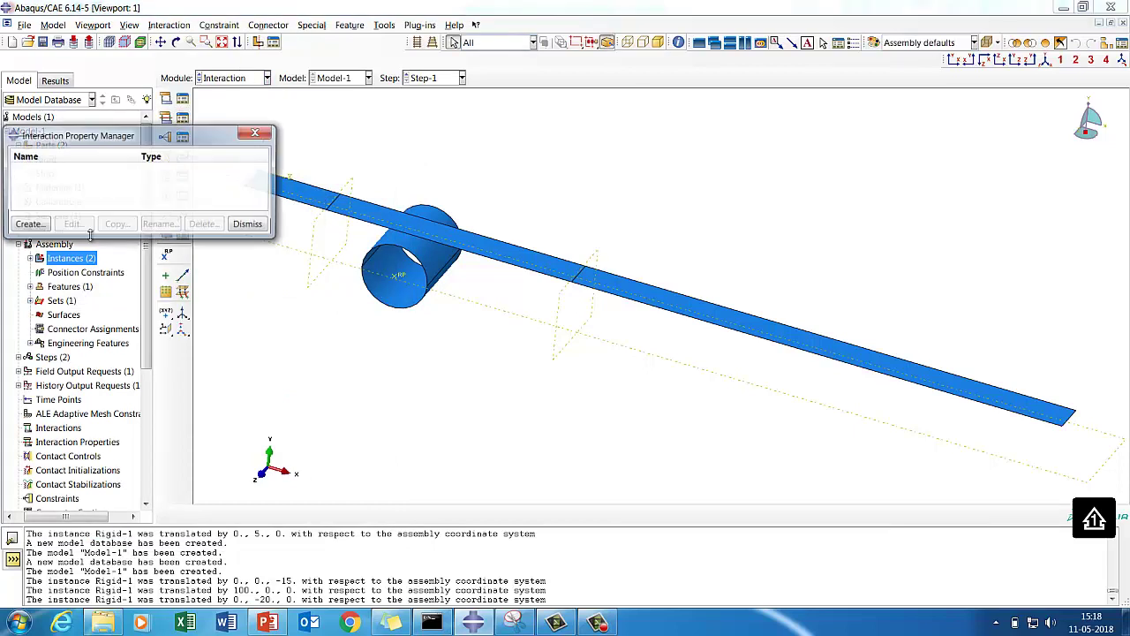
{"action": "left_click", "coordinate": [30, 223]}
{"action": "left_click", "coordinate": [41, 271]}
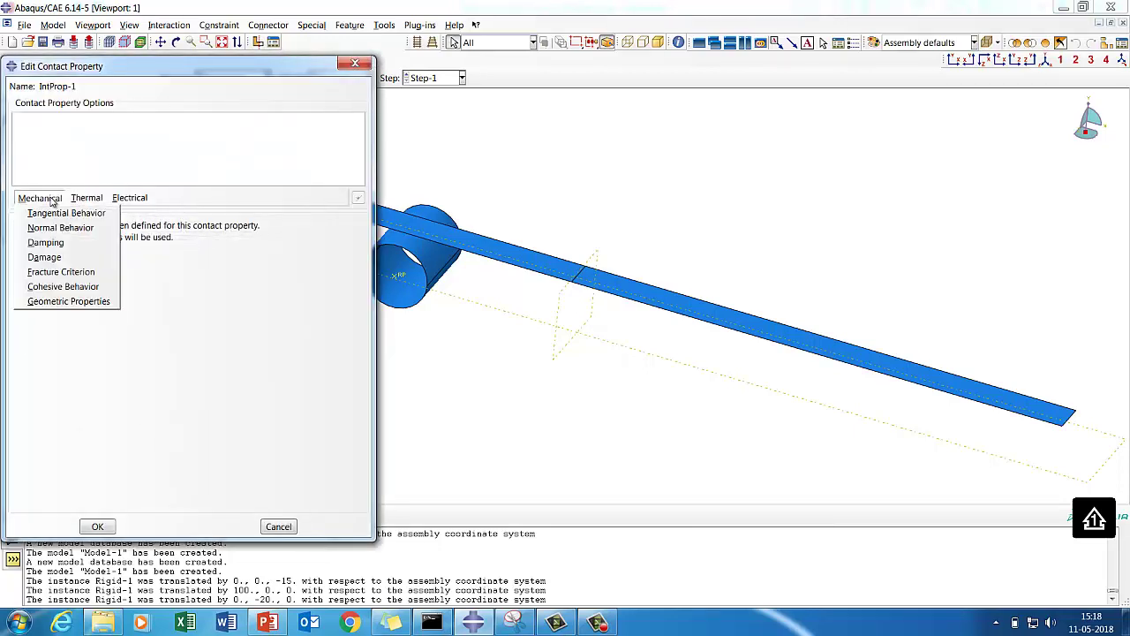
{"action": "left_click", "coordinate": [49, 200]}
{"action": "left_click", "coordinate": [58, 227]}
Add Tangential Behavior with the Penalty friction formulation and a friction coefficient of 0.3, and save the contact property
{"action": "left_click", "coordinate": [49, 200]}
{"action": "left_click", "coordinate": [51, 215]}
{"action": "left_click", "coordinate": [122, 241]}
{"action": "left_click", "coordinate": [111, 272]}
{"action": "left_click", "coordinate": [53, 389]}
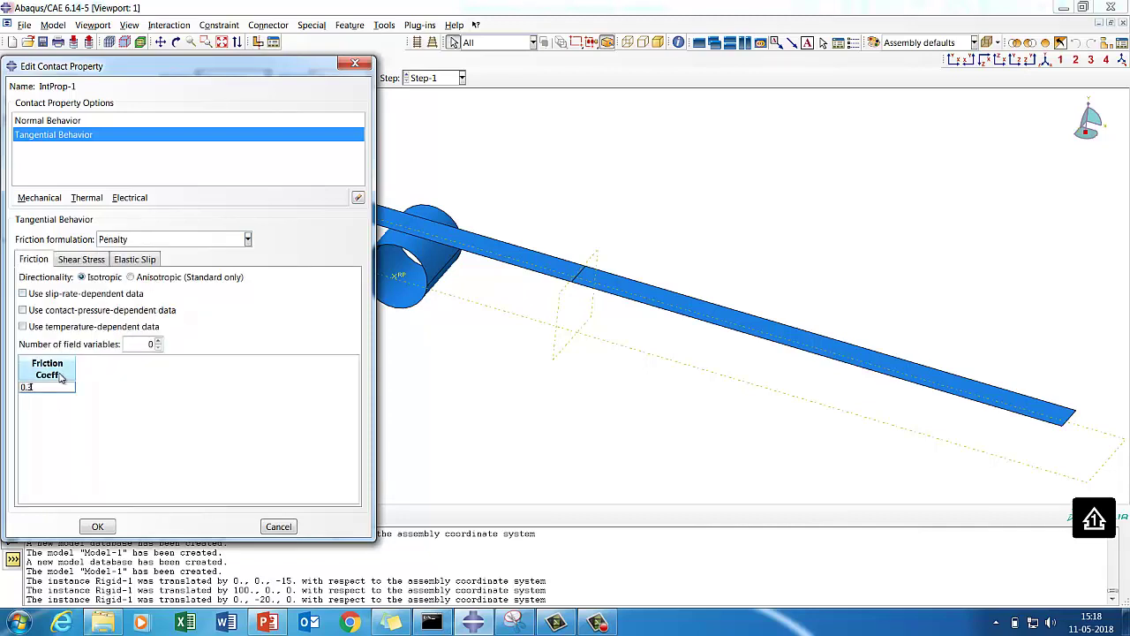
{"action": "left_click", "coordinate": [98, 530]}
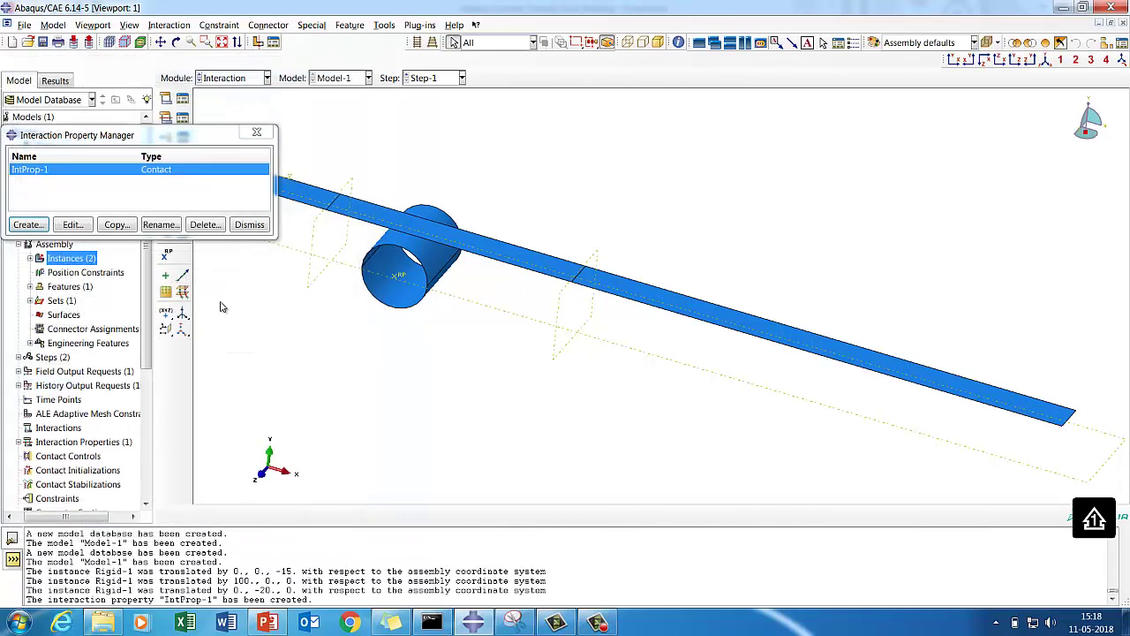
{"action": "left_click", "coordinate": [245, 223]}
Start a Surface-to-surface contact (Standard) interaction in Step-1 with the Brown side of the cylinder's upper half as master surface m_Surf-1
{"action": "left_click", "coordinate": [182, 98]}
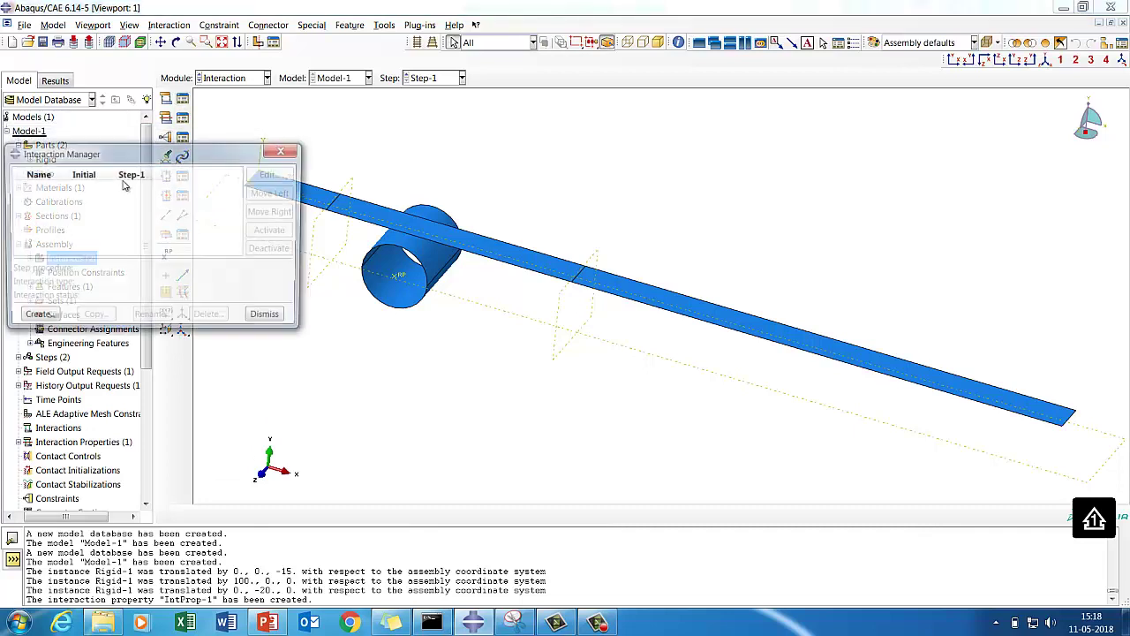
{"action": "left_click", "coordinate": [33, 318]}
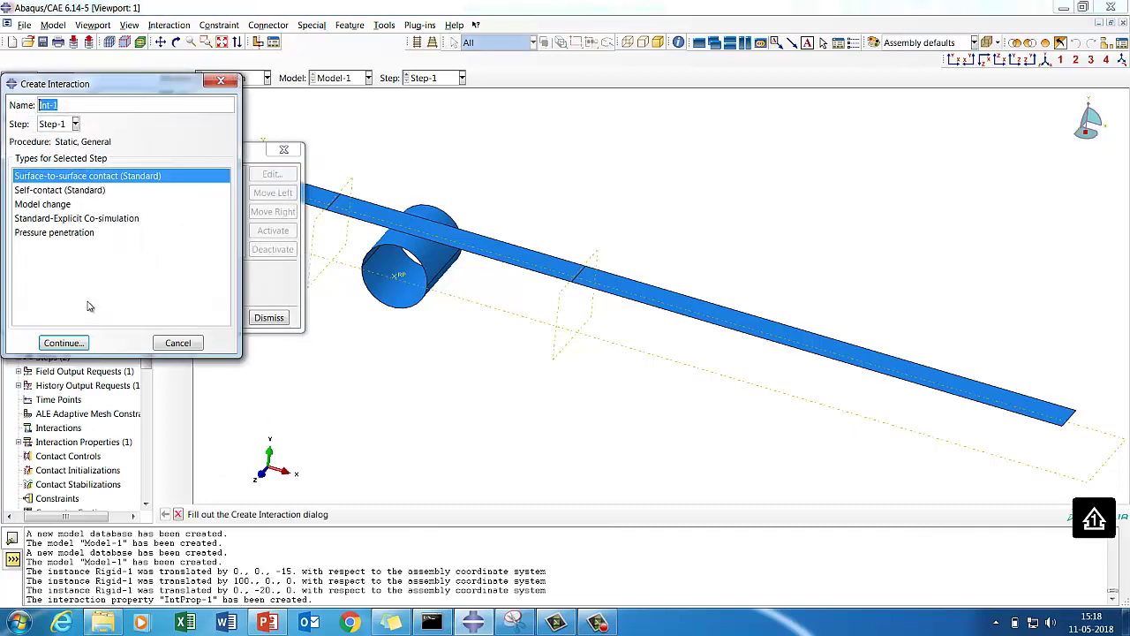
{"action": "left_click", "coordinate": [64, 342]}
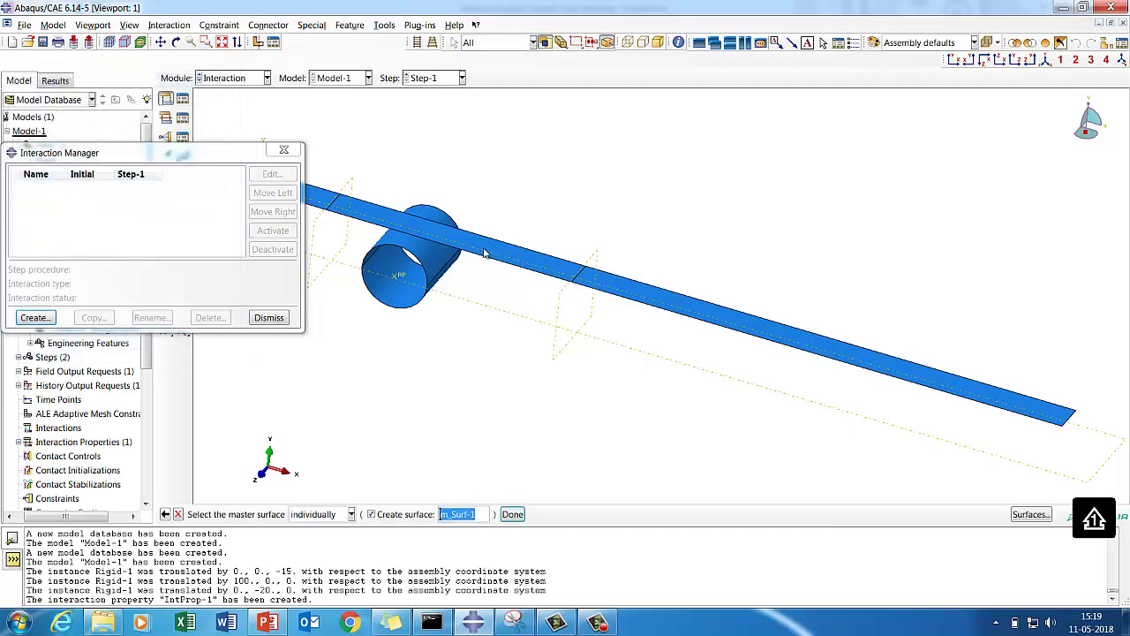
{"action": "left_click", "coordinate": [422, 257]}
{"action": "left_click", "coordinate": [512, 514]}
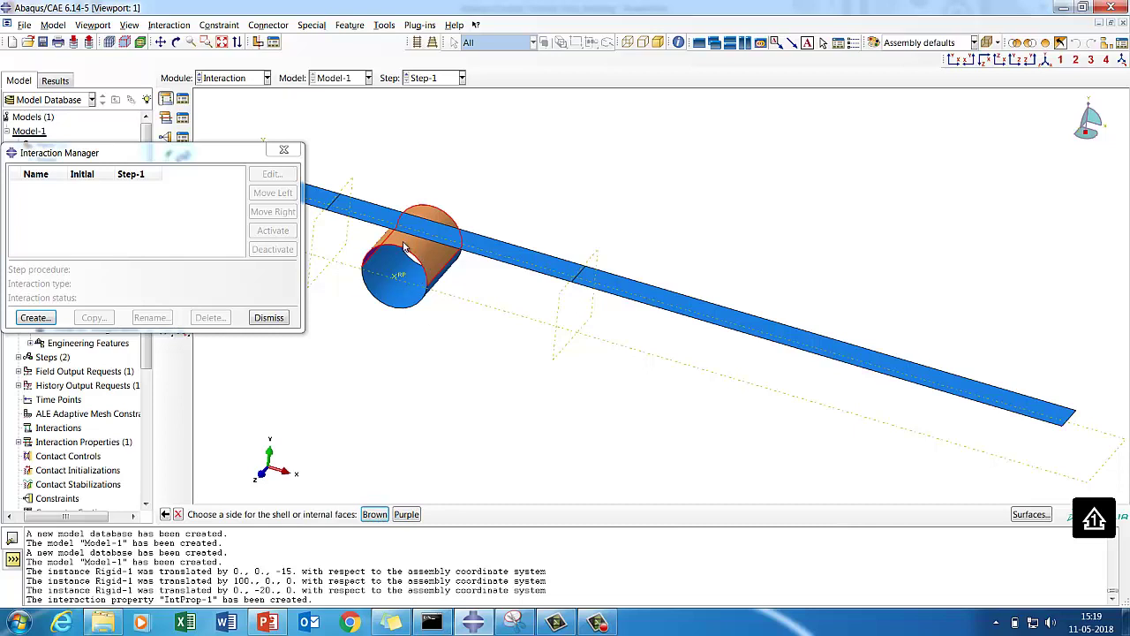
{"action": "left_click", "coordinate": [372, 515]}
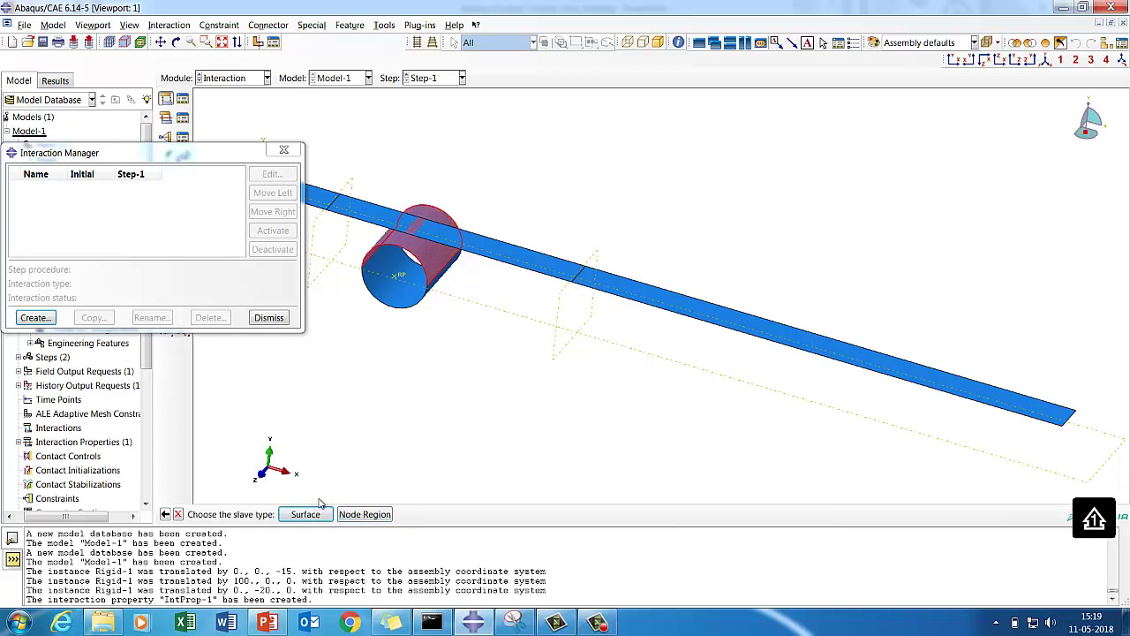
Define slave surface s_Surf-1 from the strip's partitioned section above the cylinder, using its Brown side
{"action": "left_click", "coordinate": [316, 510]}
{"action": "left_click", "coordinate": [488, 261]}
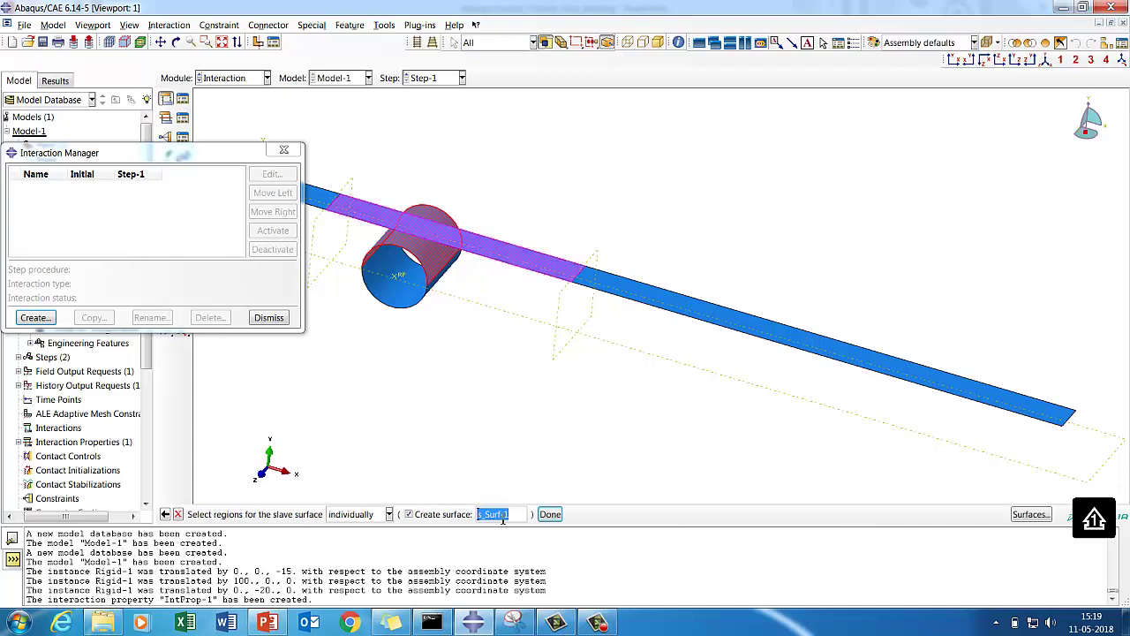
{"action": "left_click", "coordinate": [549, 514]}
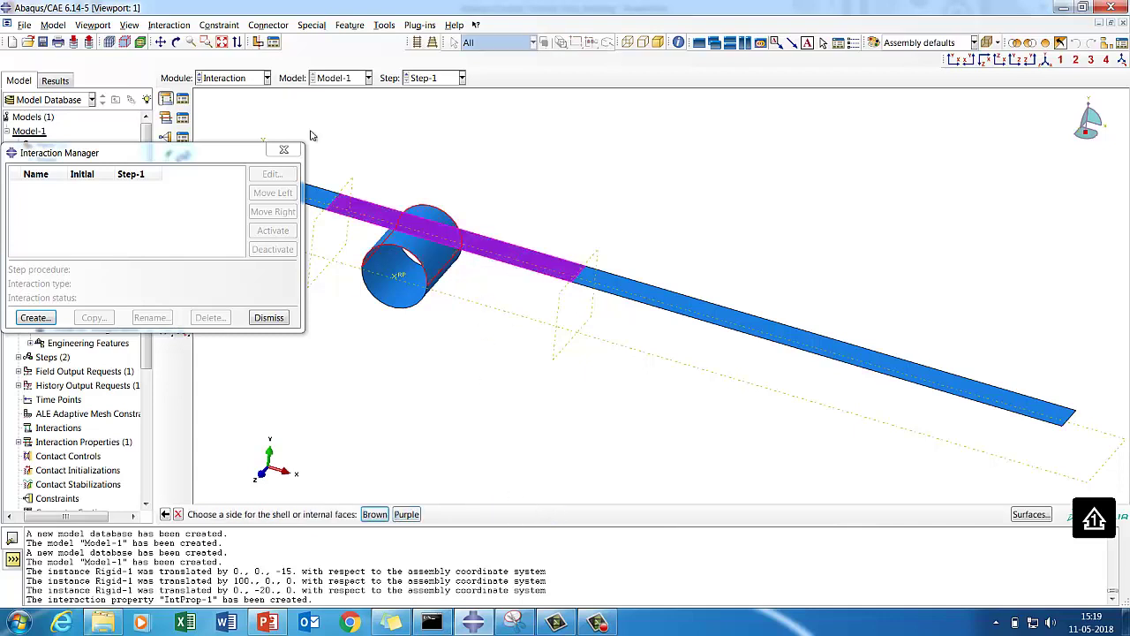
{"action": "left_click", "coordinate": [176, 41]}
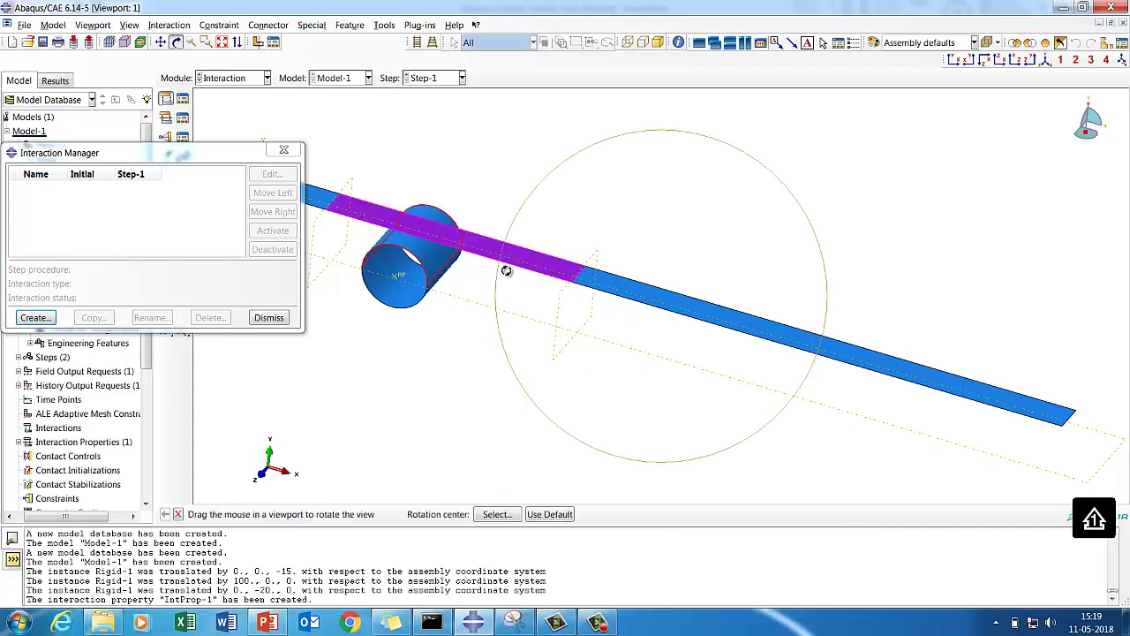
{"action": "left_click_drag", "start_coordinate": [505, 267], "coordinate": [753, 238]}
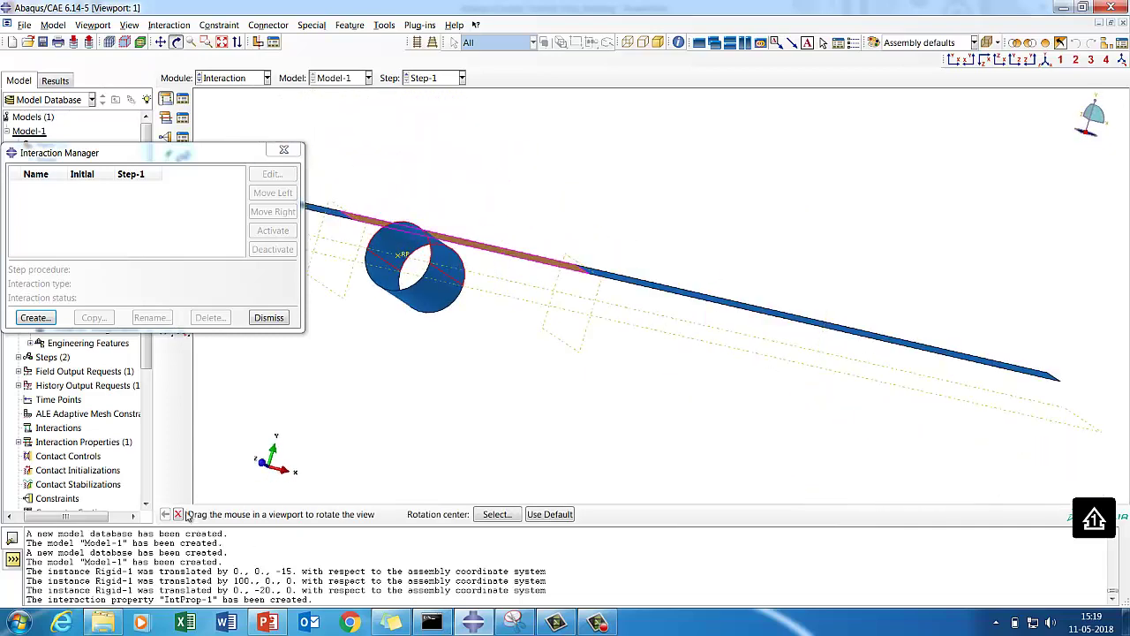
{"action": "left_click", "coordinate": [178, 515]}
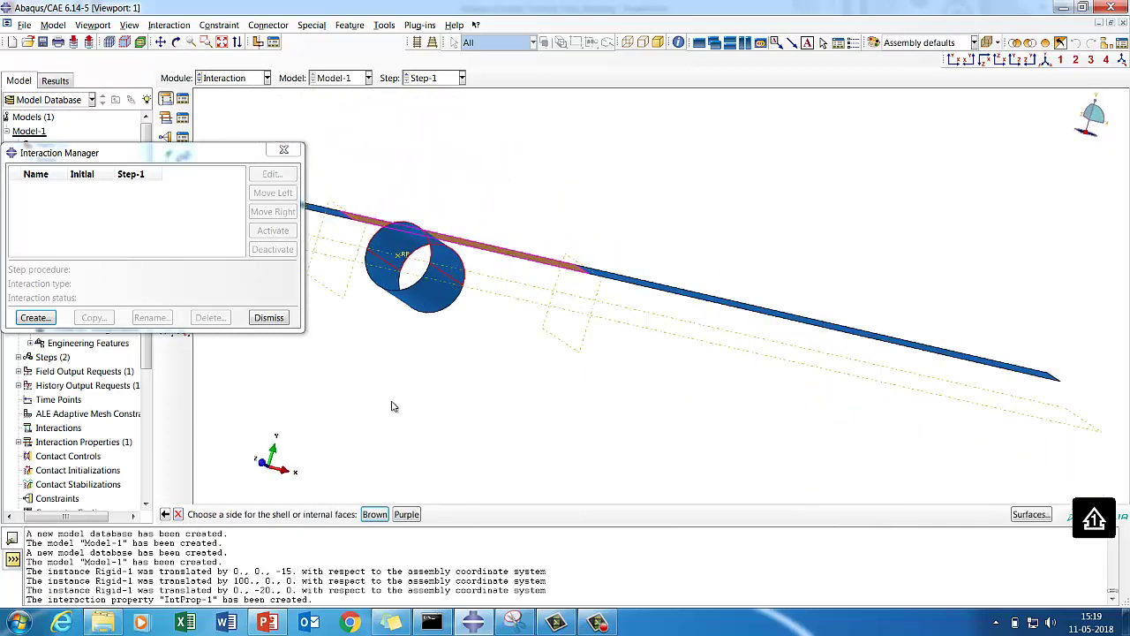
{"action": "left_click", "coordinate": [374, 515]}
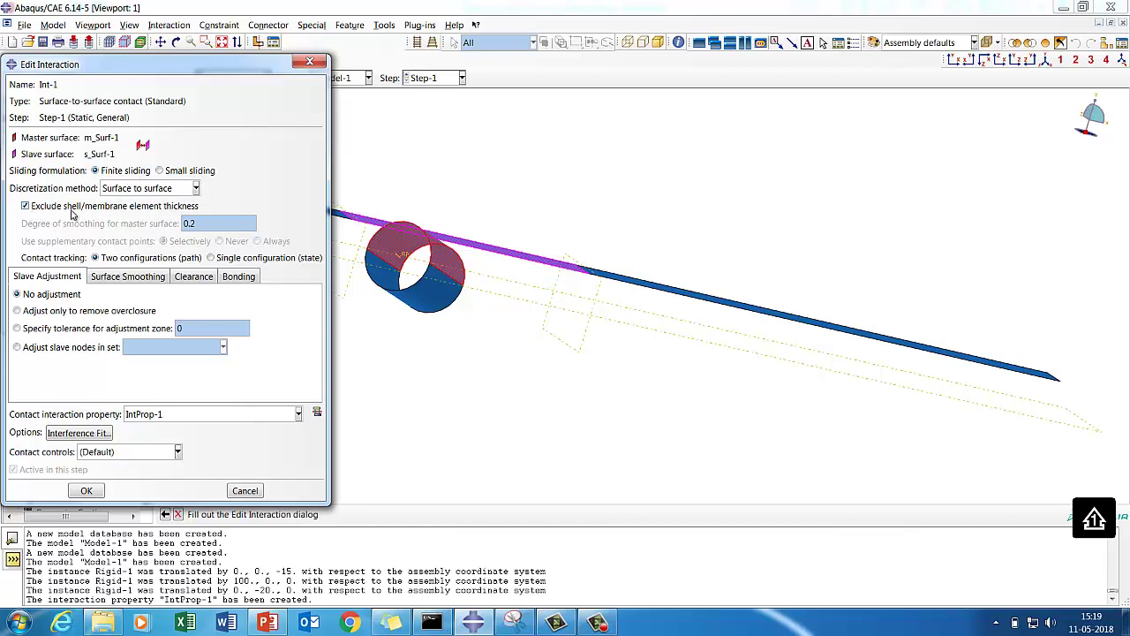
Exclude shell/membrane element thickness in the Int-1 contact settings and save the interaction
{"action": "left_click", "coordinate": [26, 205]}
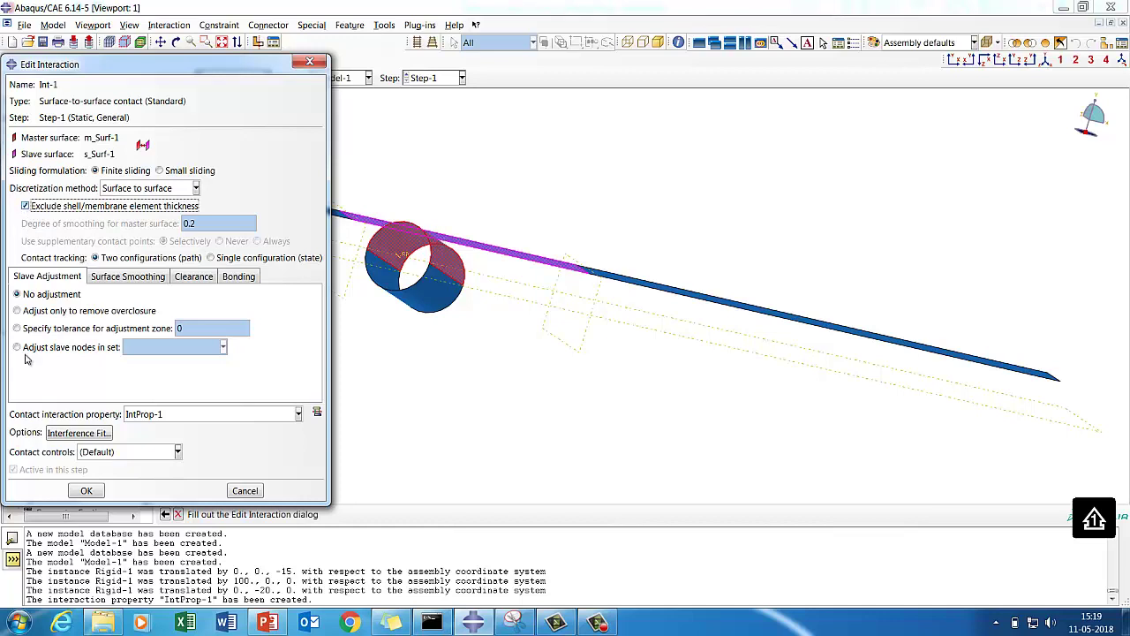
{"action": "left_click", "coordinate": [86, 491]}
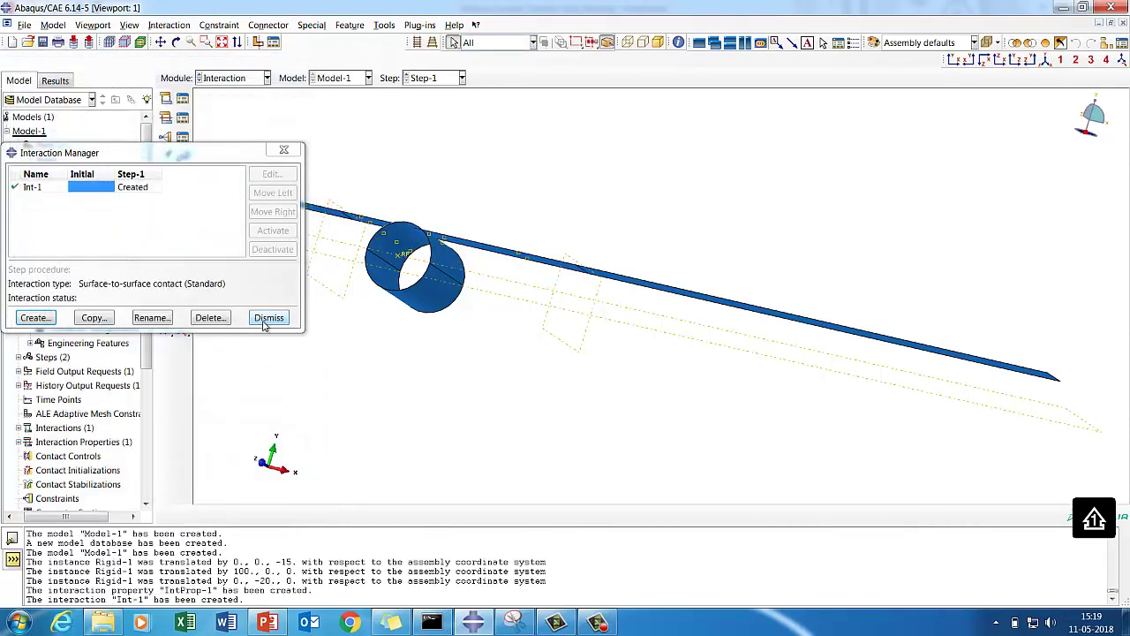
{"action": "left_click", "coordinate": [263, 322]}
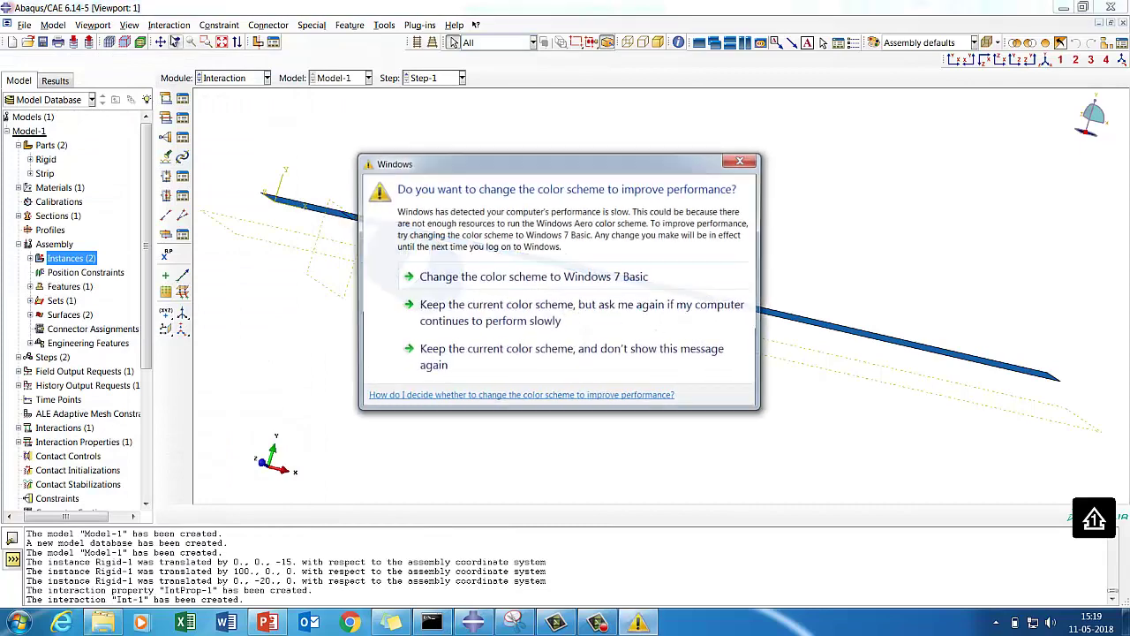
Close the Windows color scheme prompt and switch to the Load module
{"action": "left_click", "coordinate": [742, 160]}
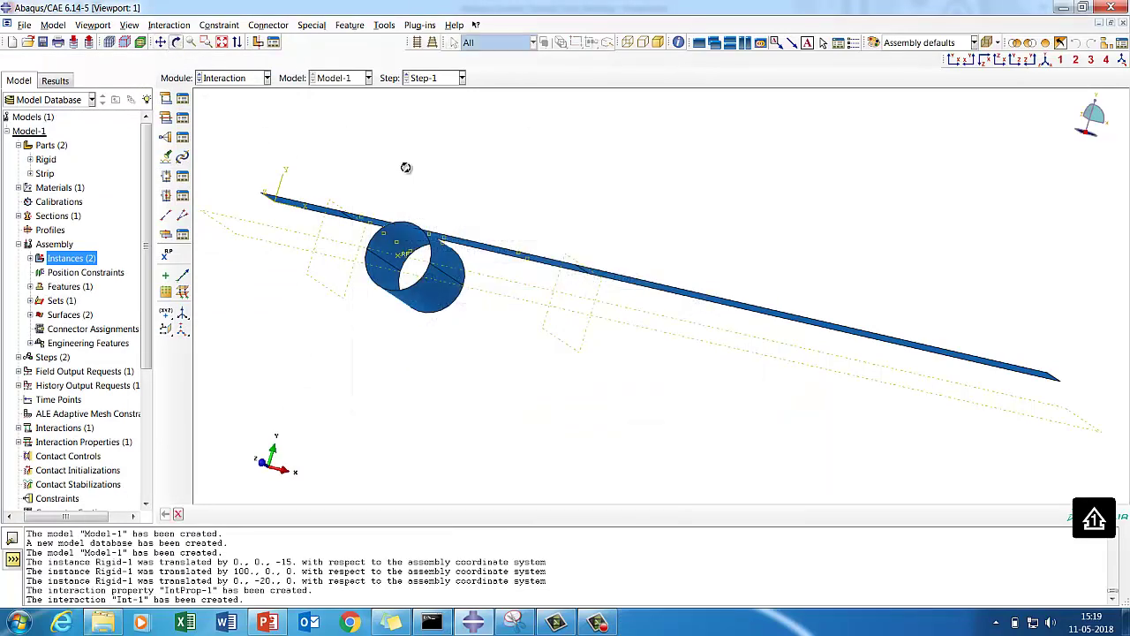
{"action": "left_click_drag", "start_coordinate": [575, 310], "coordinate": [807, 383]}
{"action": "left_click", "coordinate": [231, 78]}
{"action": "left_click", "coordinate": [214, 163]}
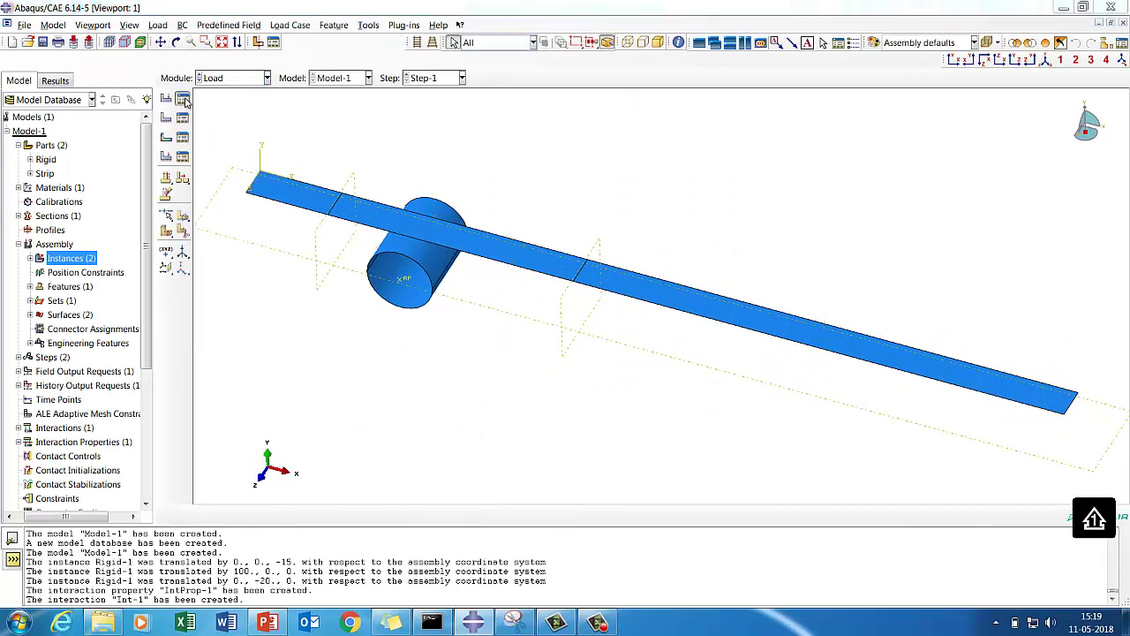
{"action": "left_click", "coordinate": [182, 135]}
{"action": "left_click", "coordinate": [35, 265]}
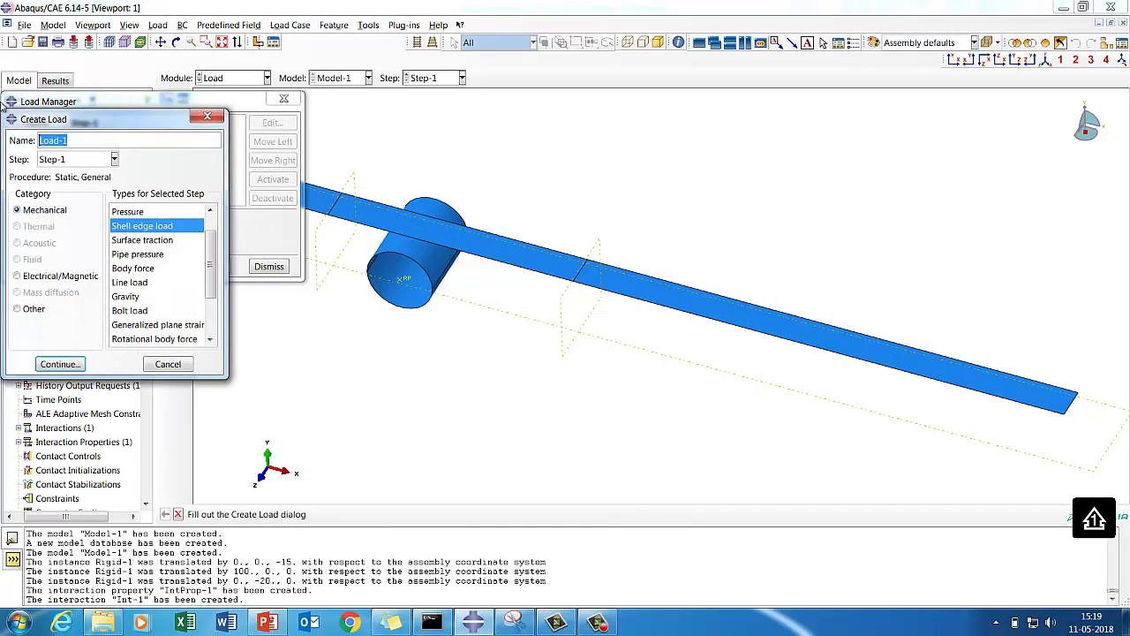
{"action": "type", "text": "Rigid"}
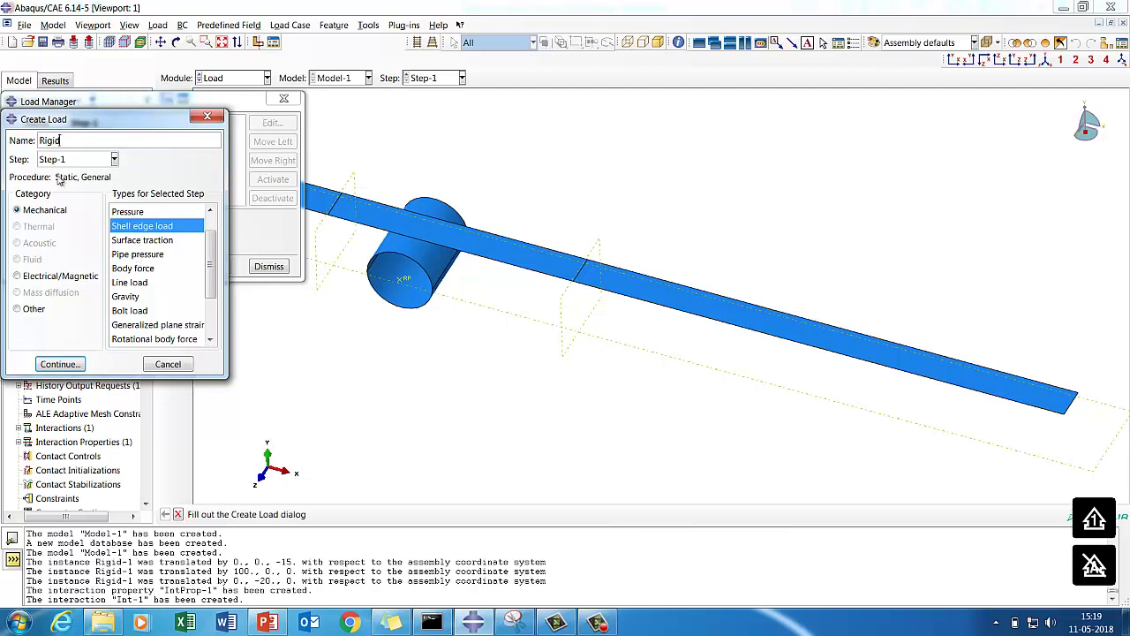
{"action": "left_click", "coordinate": [167, 364]}
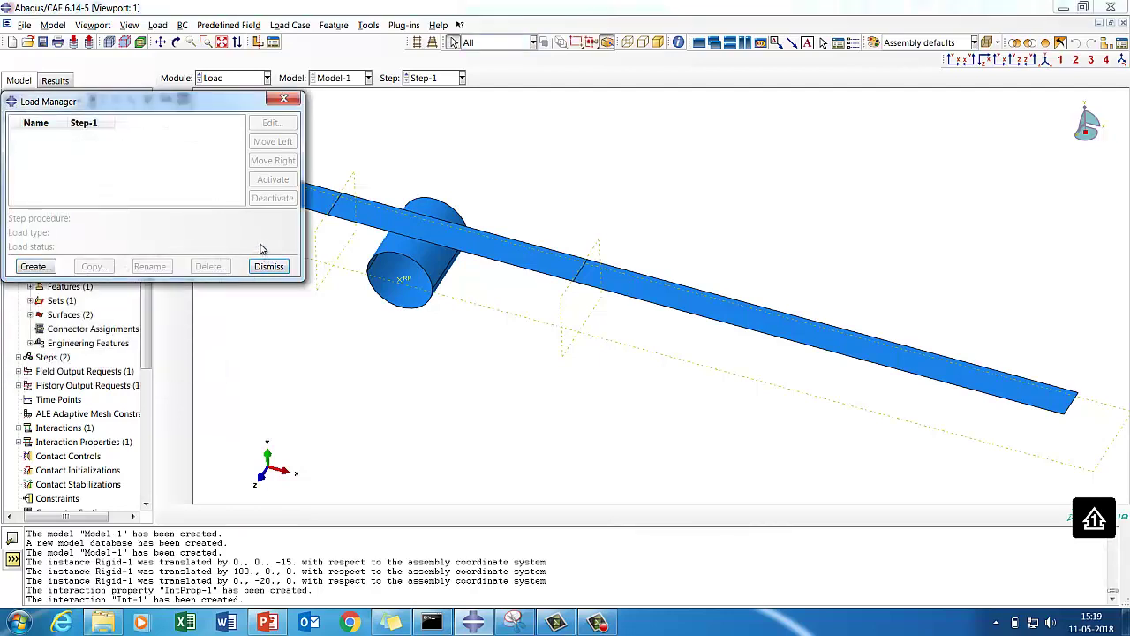
{"action": "left_click", "coordinate": [269, 266]}
Create an Encastre boundary condition named Rigid in Step-1 at the cylinder's reference point
{"action": "left_click", "coordinate": [182, 117]}
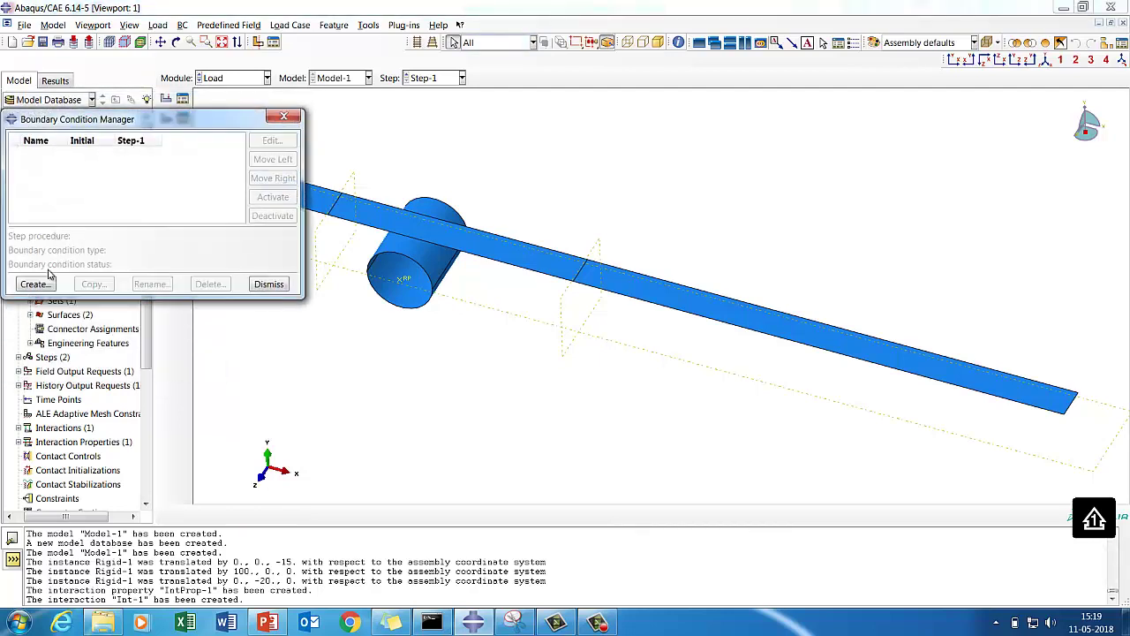
{"action": "left_click", "coordinate": [36, 284]}
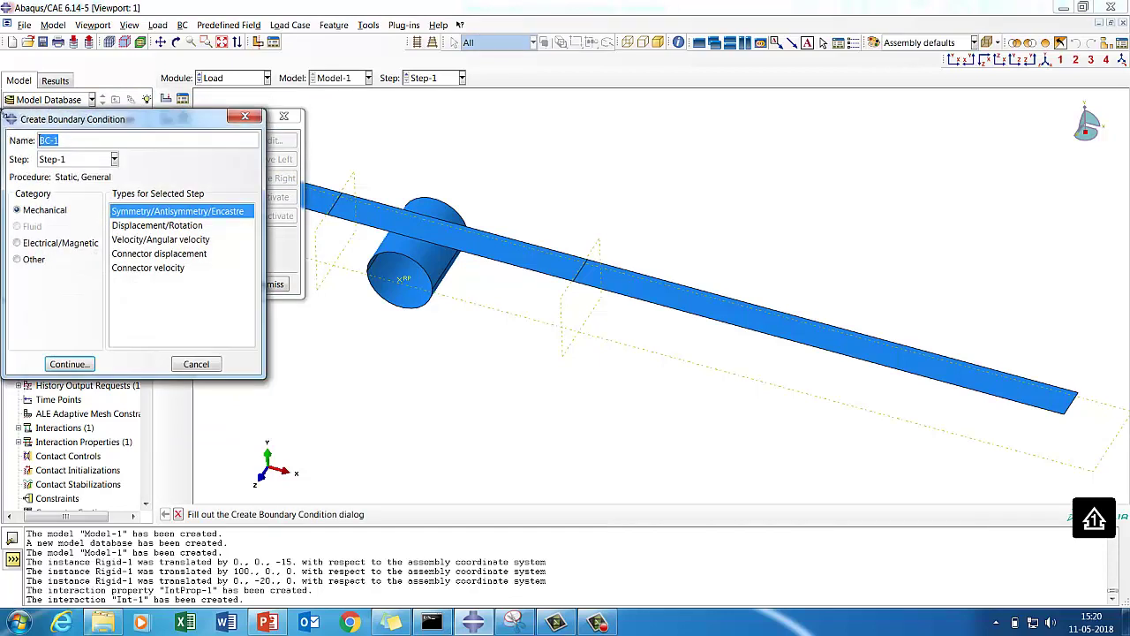
{"action": "type", "text": "Rigid"}
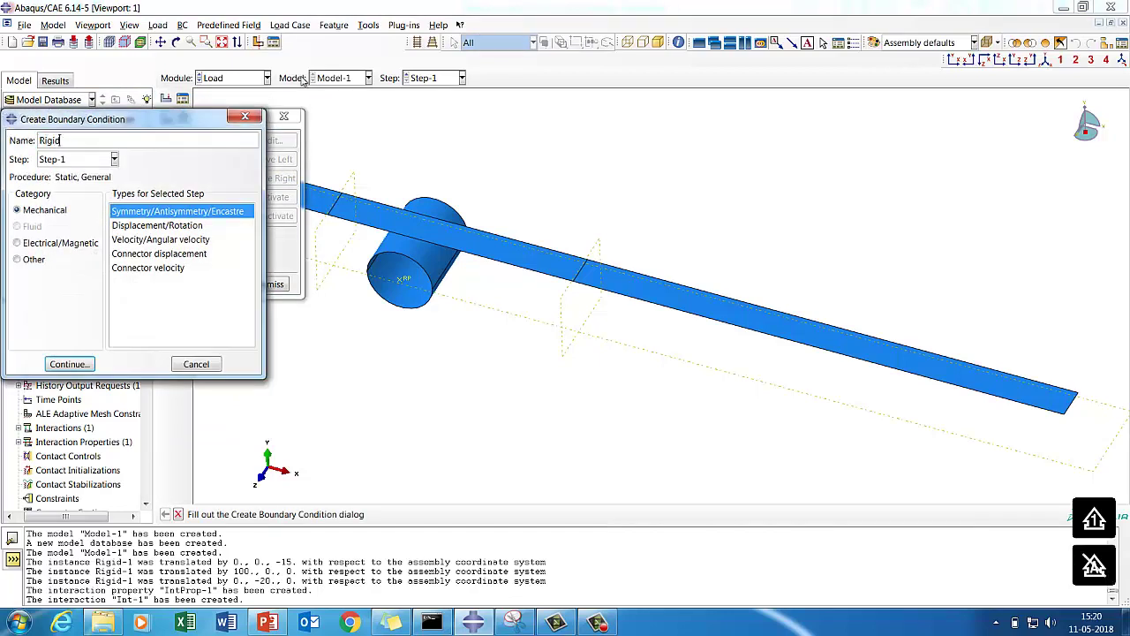
{"action": "left_click", "coordinate": [69, 364]}
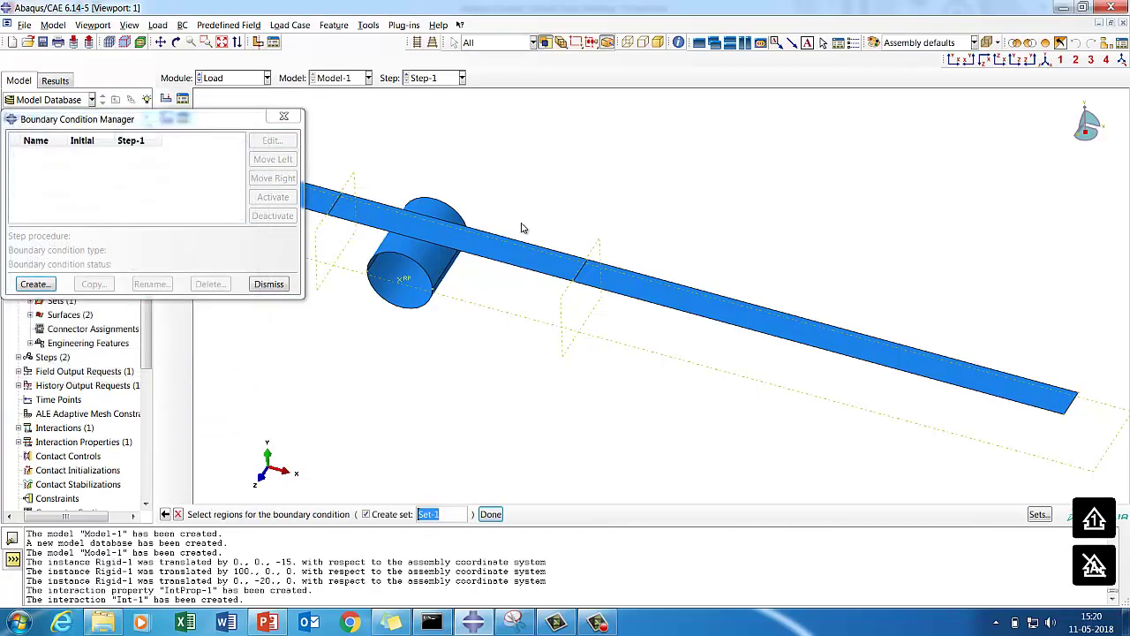
{"action": "left_click", "coordinate": [404, 281]}
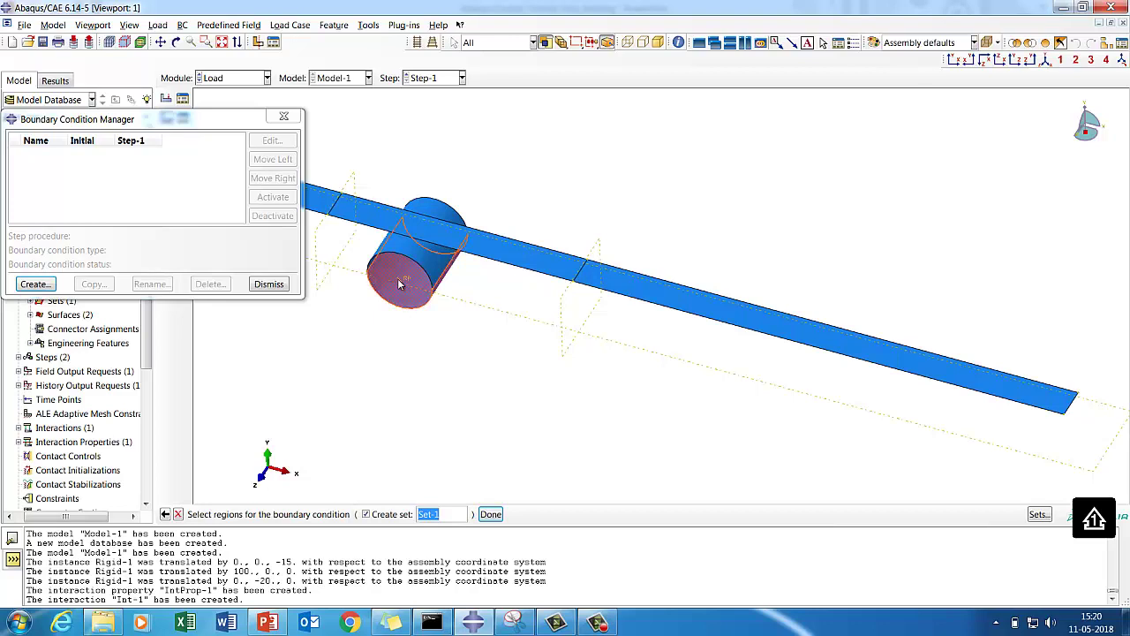
{"action": "left_click", "coordinate": [442, 403]}
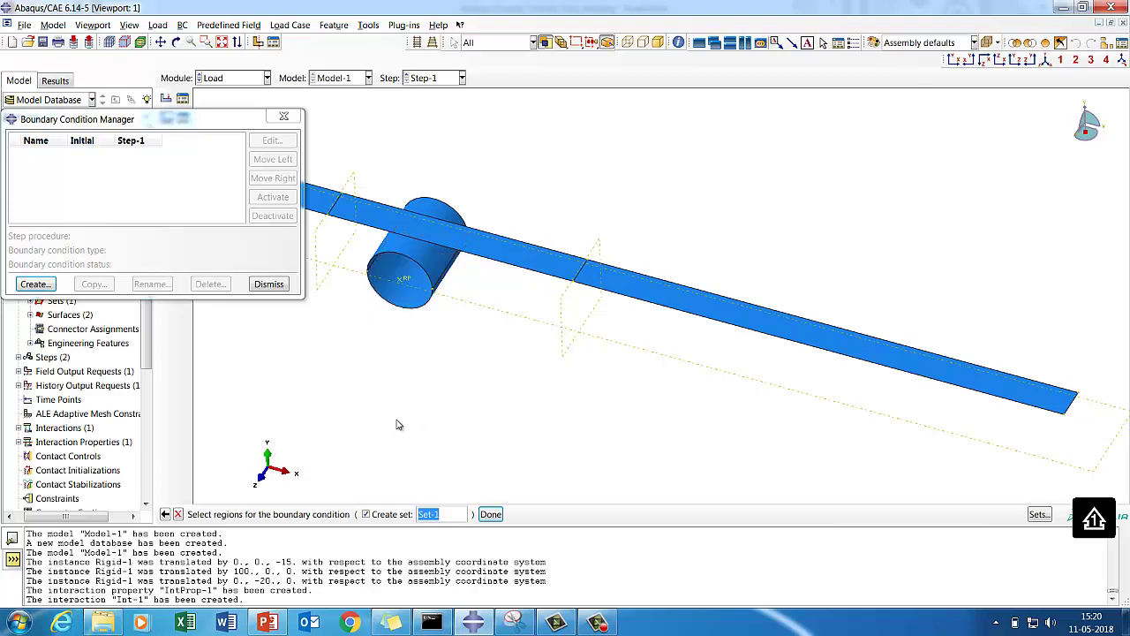
{"action": "left_click", "coordinate": [399, 283]}
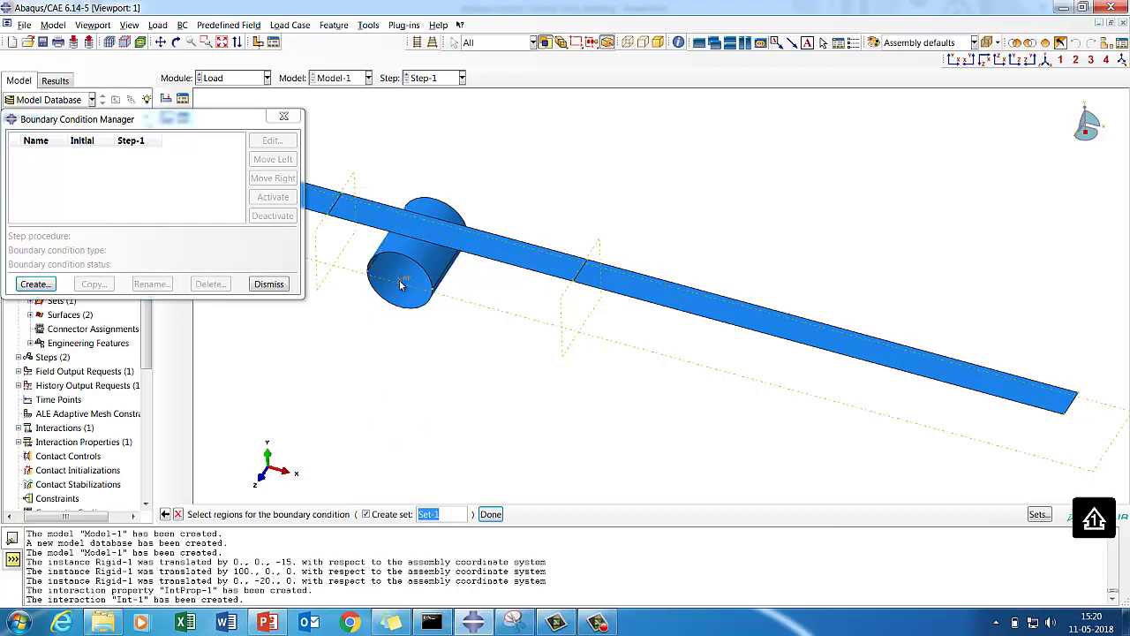
{"action": "left_click", "coordinate": [491, 514]}
{"action": "left_click", "coordinate": [17, 360]}
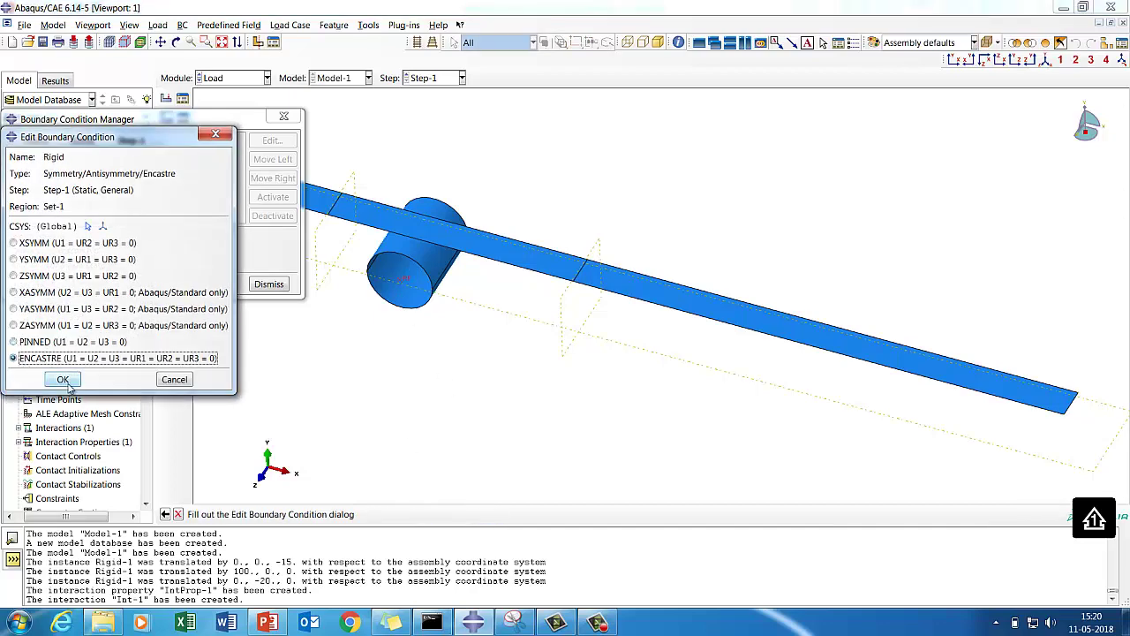
{"action": "left_click", "coordinate": [56, 382]}
Create an Encastre boundary condition named Edge in Step-1 on the strip's short end edge nearest the cylinder
{"action": "left_click_drag", "start_coordinate": [230, 119], "coordinate": [874, 144]}
{"action": "left_click", "coordinate": [682, 309]}
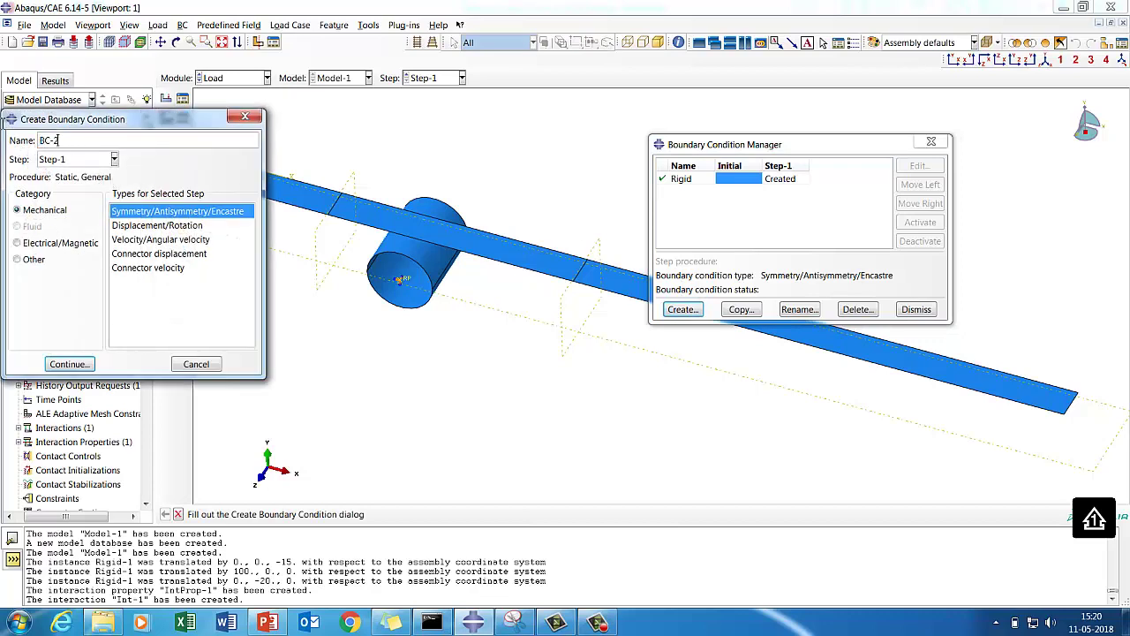
{"action": "type", "text": "E"}
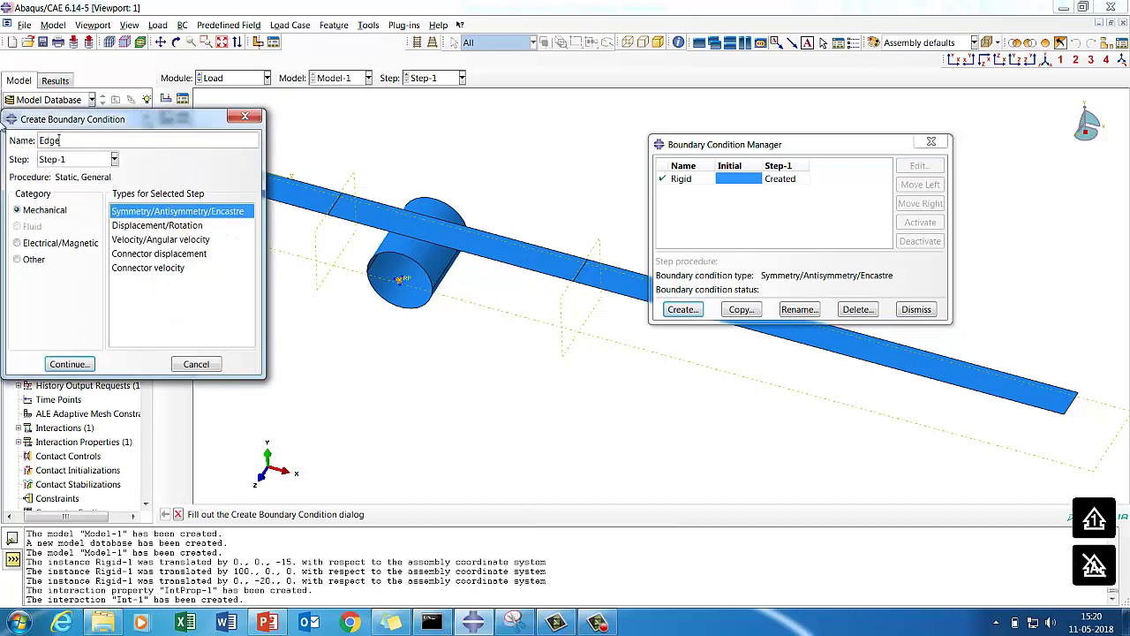
{"action": "type", "text": "dge"}
{"action": "left_click", "coordinate": [68, 364]}
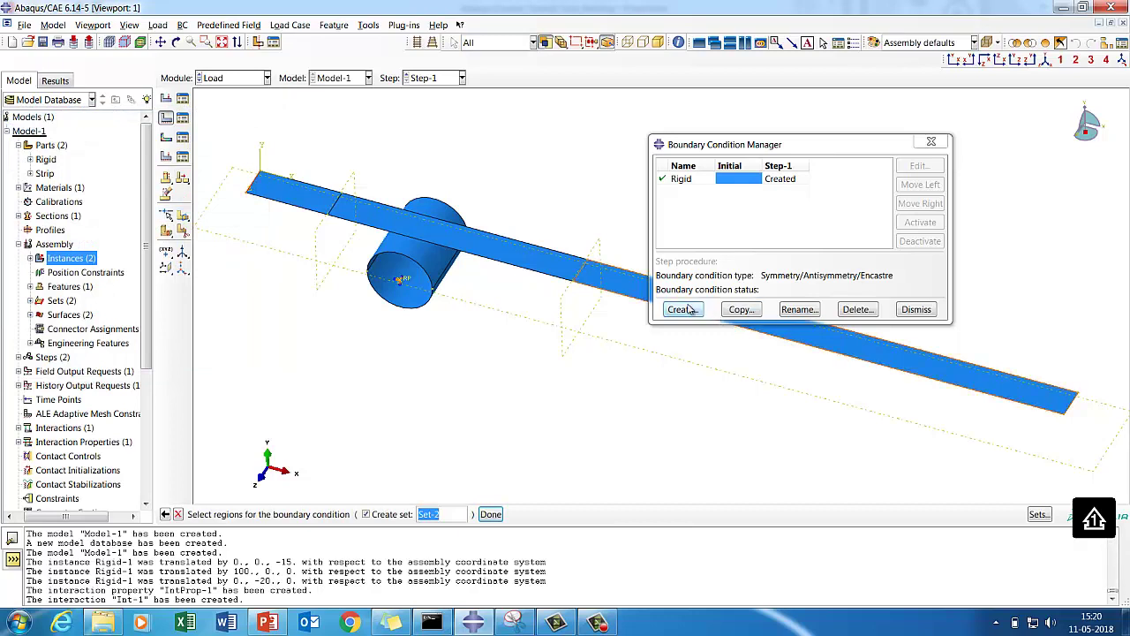
{"action": "left_click", "coordinate": [490, 514]}
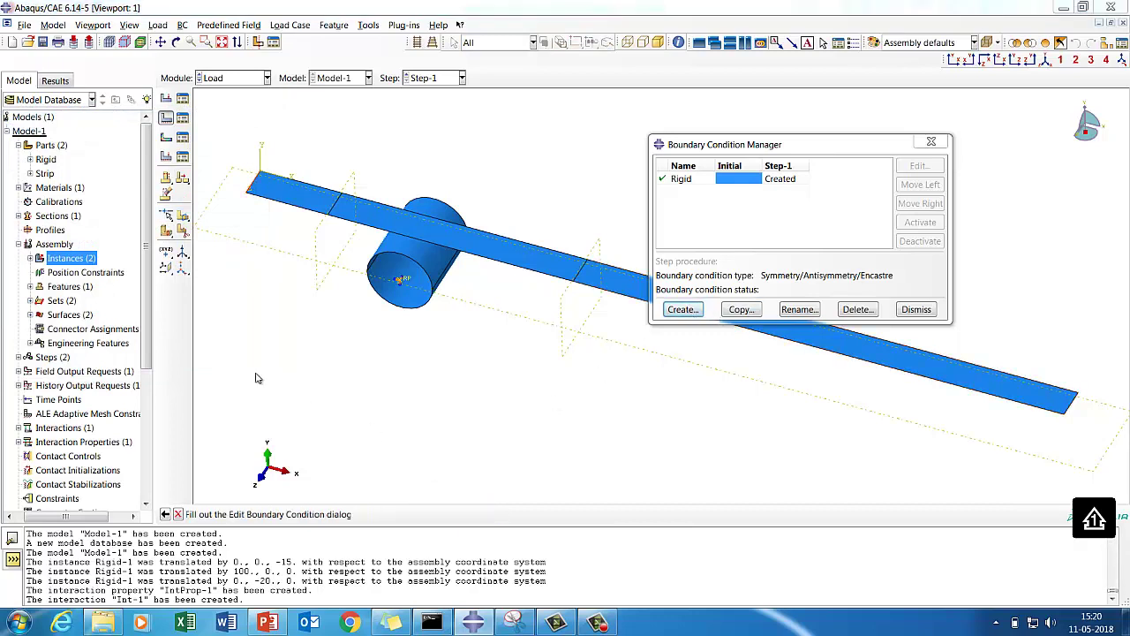
{"action": "left_click", "coordinate": [51, 359]}
{"action": "left_click", "coordinate": [59, 381]}
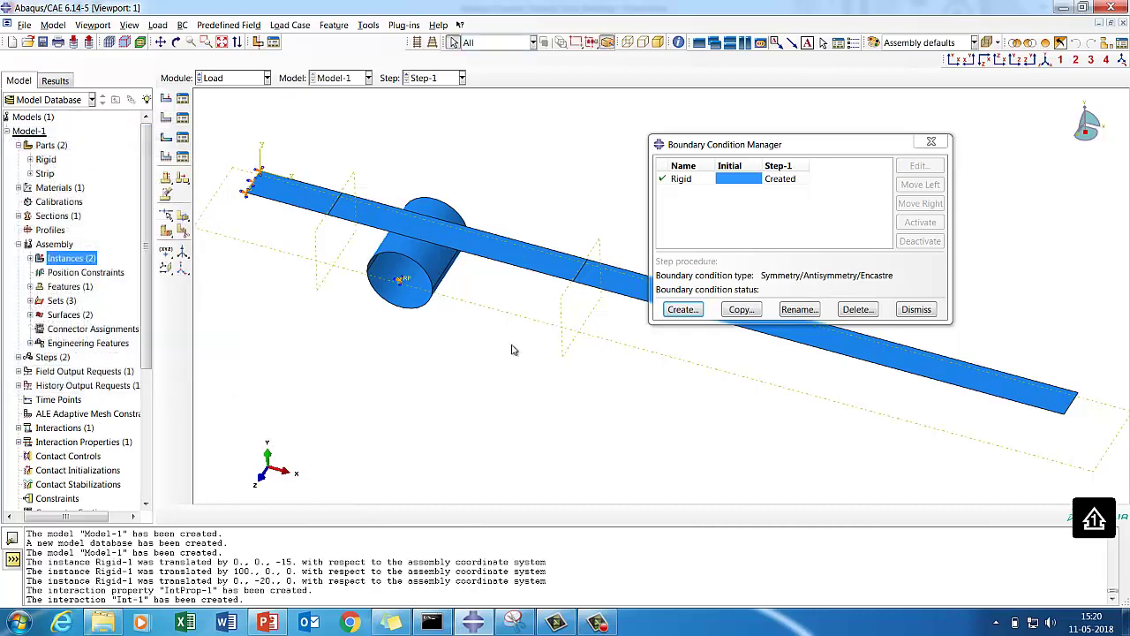
{"action": "left_click", "coordinate": [910, 309]}
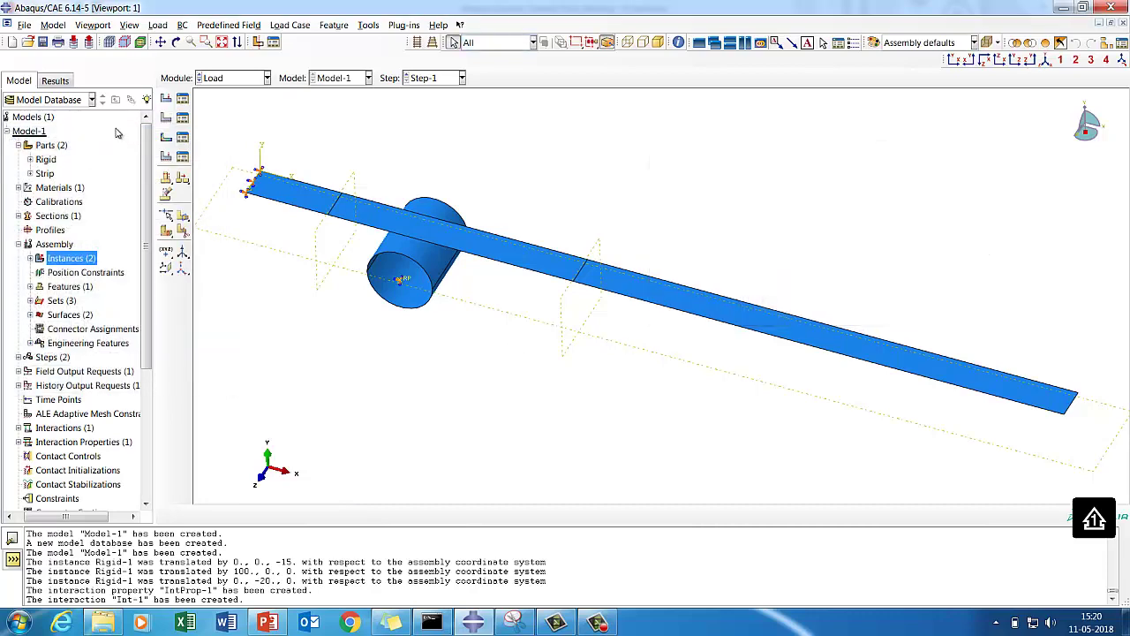
Start a Shell edge load in Step-1 on the strip's free short edge, farthest from the cylinder
{"action": "left_click", "coordinate": [182, 99]}
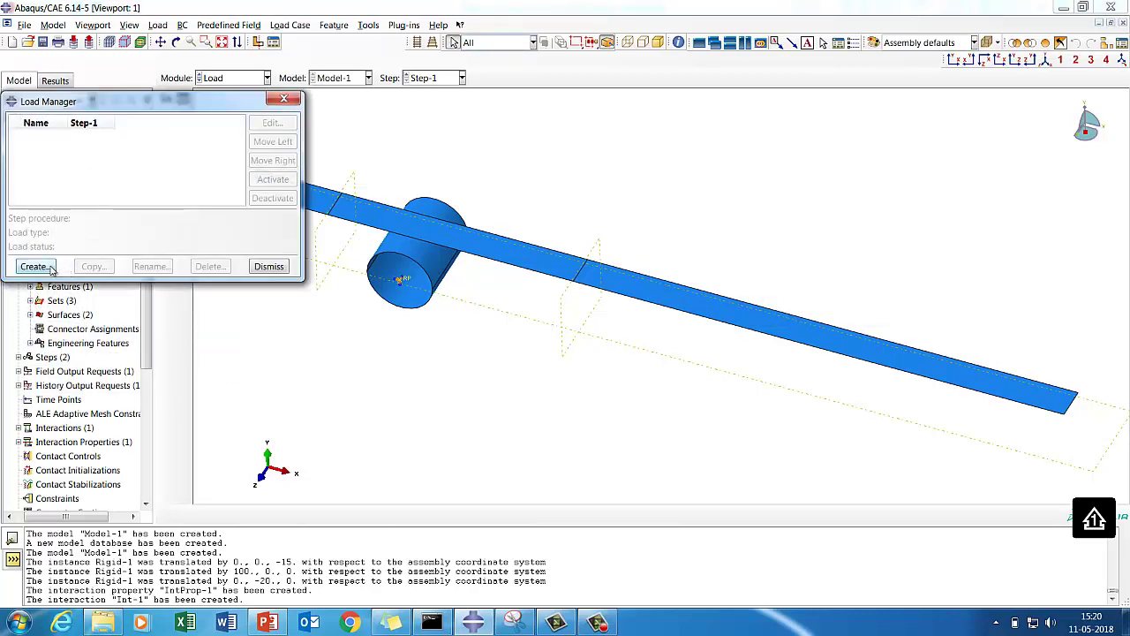
{"action": "left_click", "coordinate": [53, 264]}
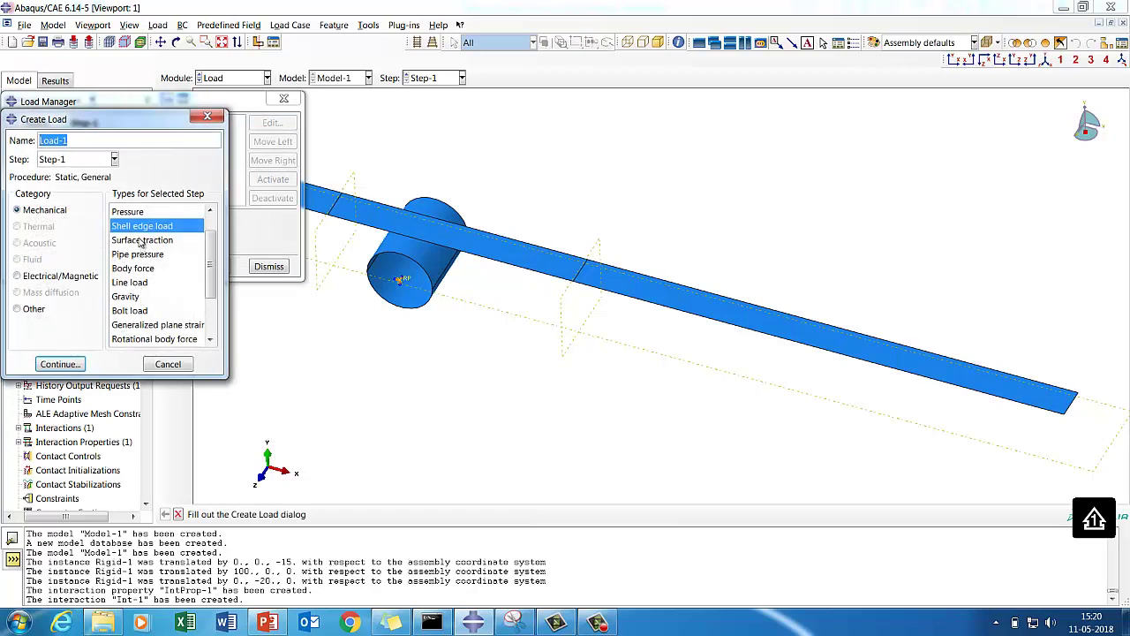
{"action": "left_click", "coordinate": [59, 364]}
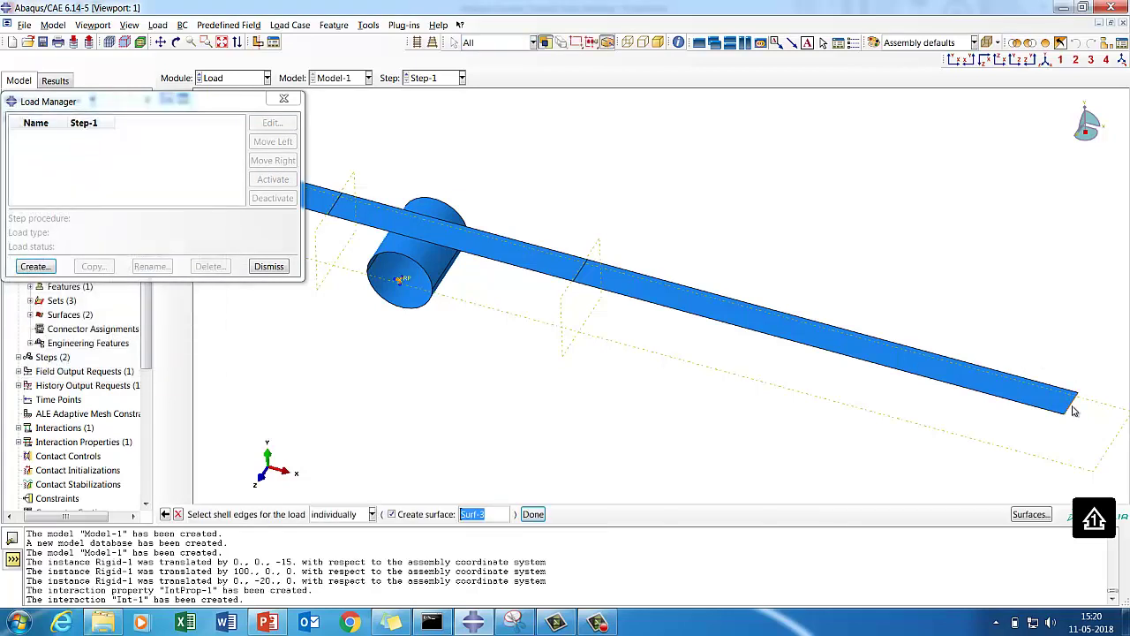
{"action": "left_click", "coordinate": [533, 514]}
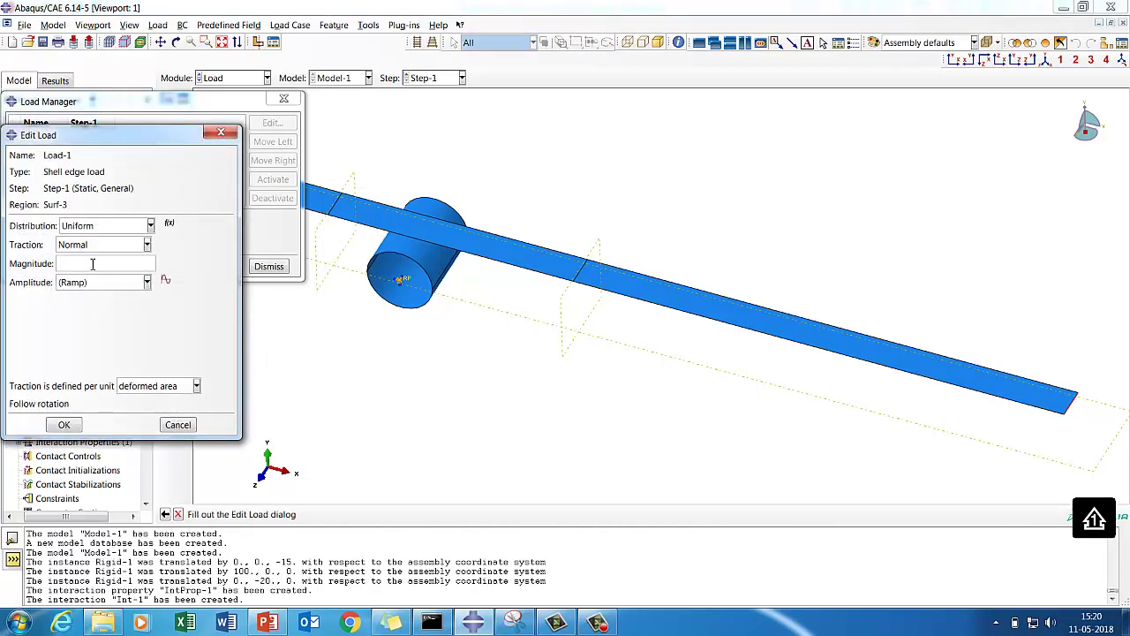
Set the edge load to Transverse traction with magnitude 0.5, save it and close the load manager
{"action": "left_click", "coordinate": [101, 246]}
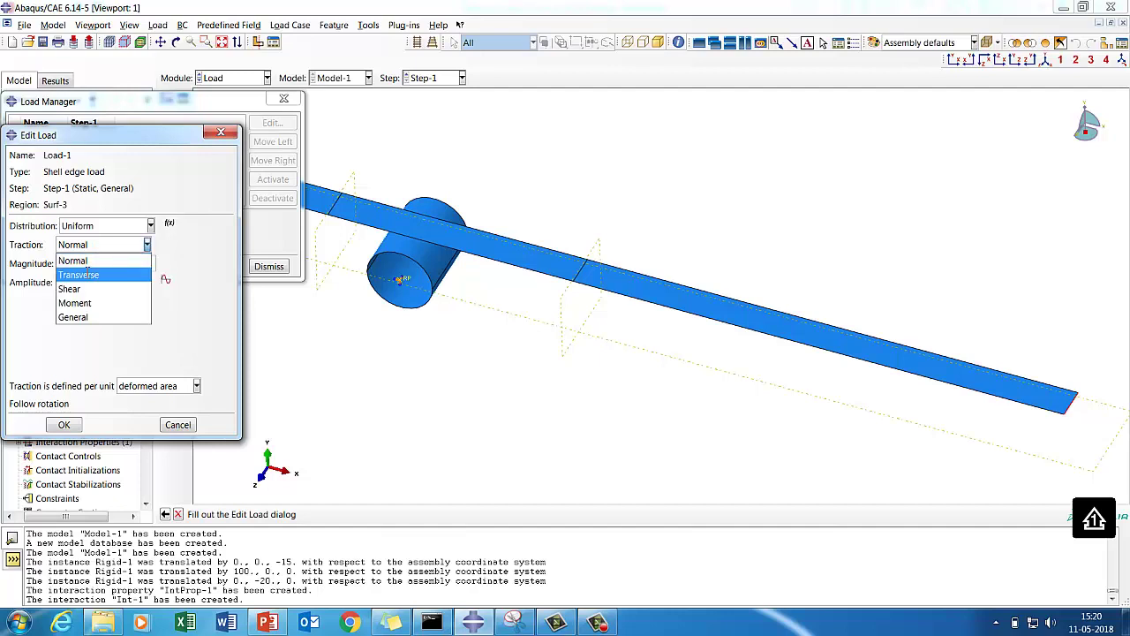
{"action": "left_click", "coordinate": [86, 269]}
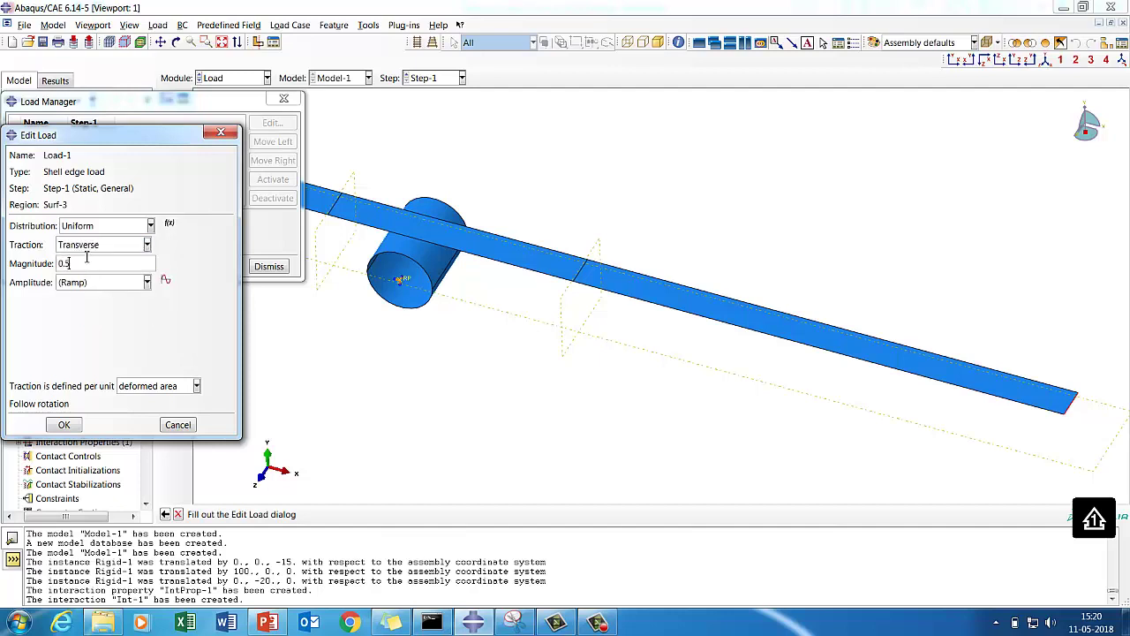
{"action": "type", "text": "5"}
{"action": "left_click", "coordinate": [64, 425]}
{"action": "left_click", "coordinate": [55, 425]}
{"action": "left_click", "coordinate": [295, 279]}
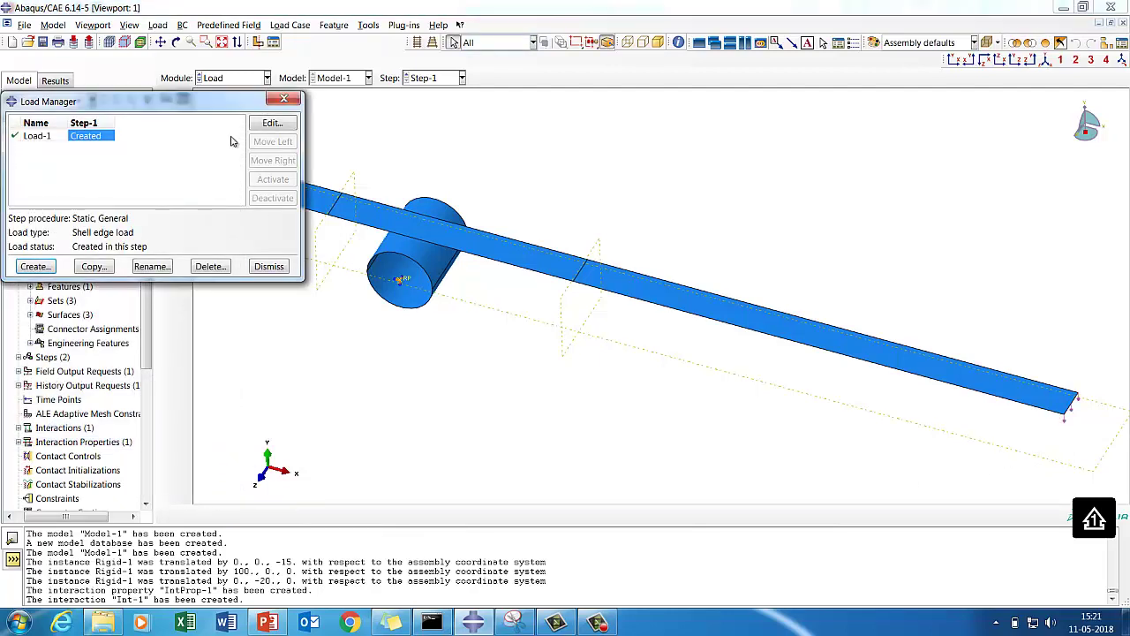
{"action": "left_click", "coordinate": [269, 267]}
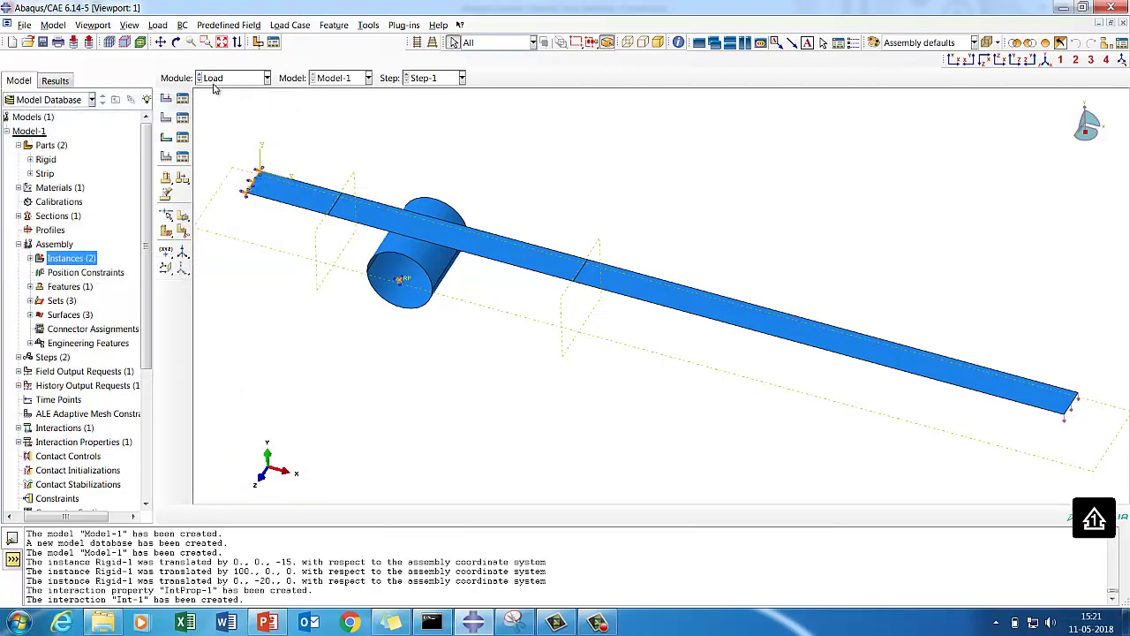
Switch to the Mesh module for the Rigid part and assign Standard linear discrete rigid elements (R3D4) to the whole cylinder
{"action": "left_click", "coordinate": [213, 84]}
{"action": "left_click", "coordinate": [214, 177]}
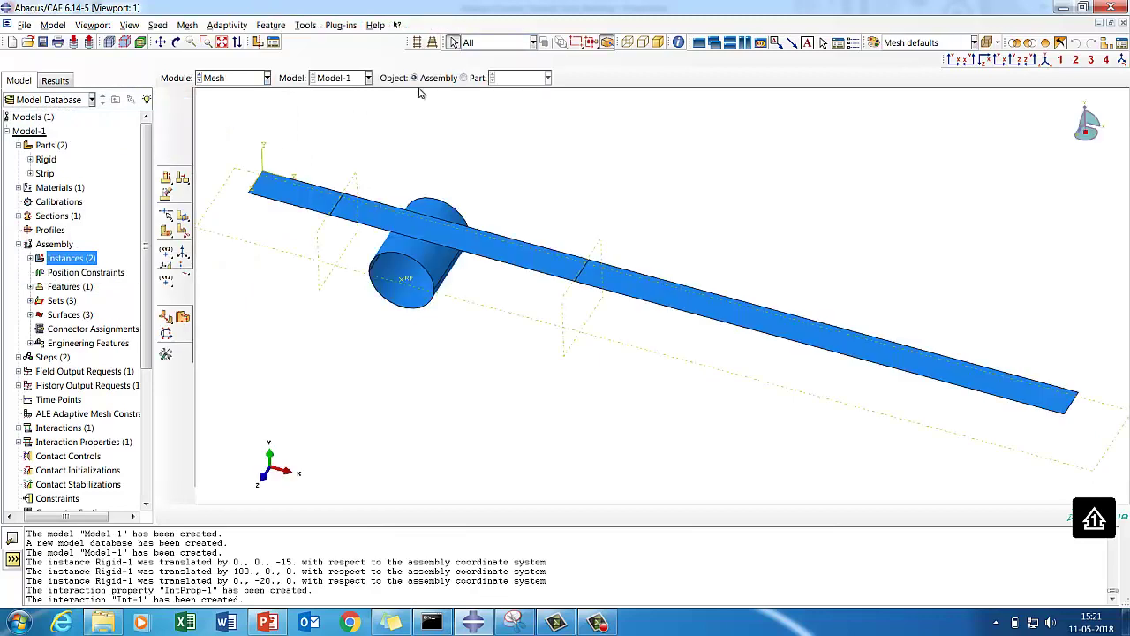
{"action": "left_click", "coordinate": [463, 78]}
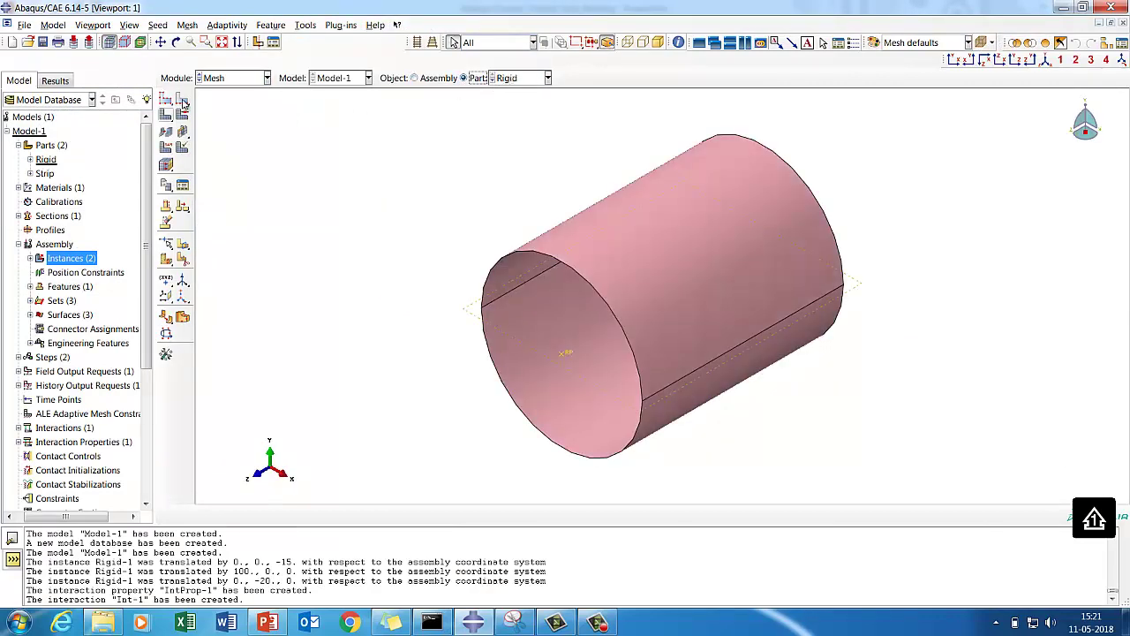
{"action": "left_click", "coordinate": [165, 147]}
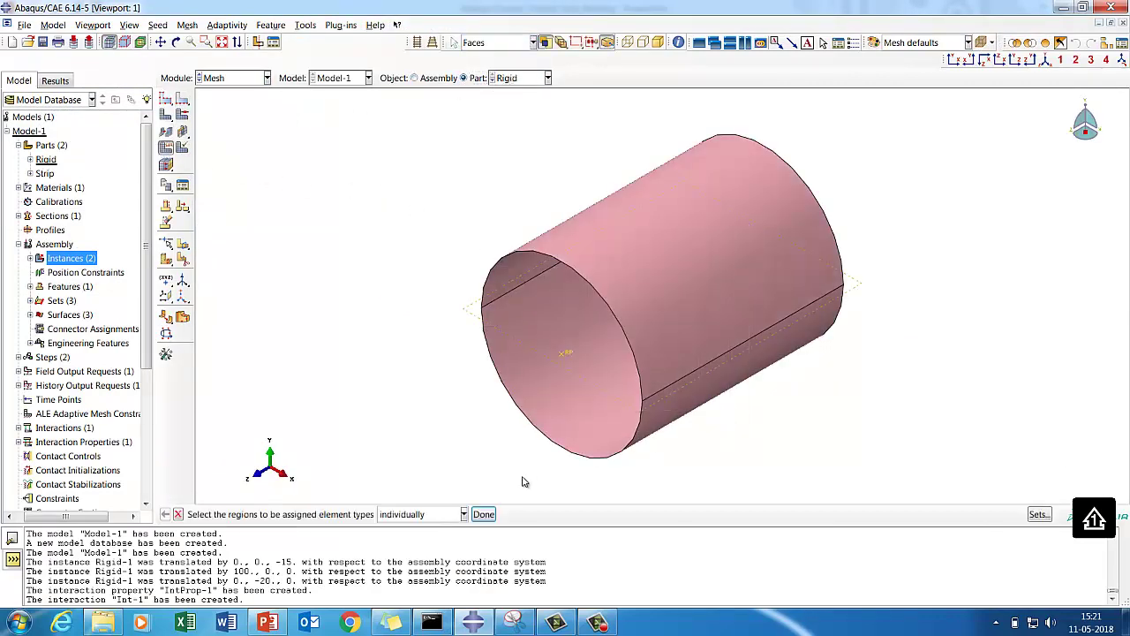
{"action": "left_click", "coordinate": [679, 377]}
{"action": "left_click", "coordinate": [483, 514]}
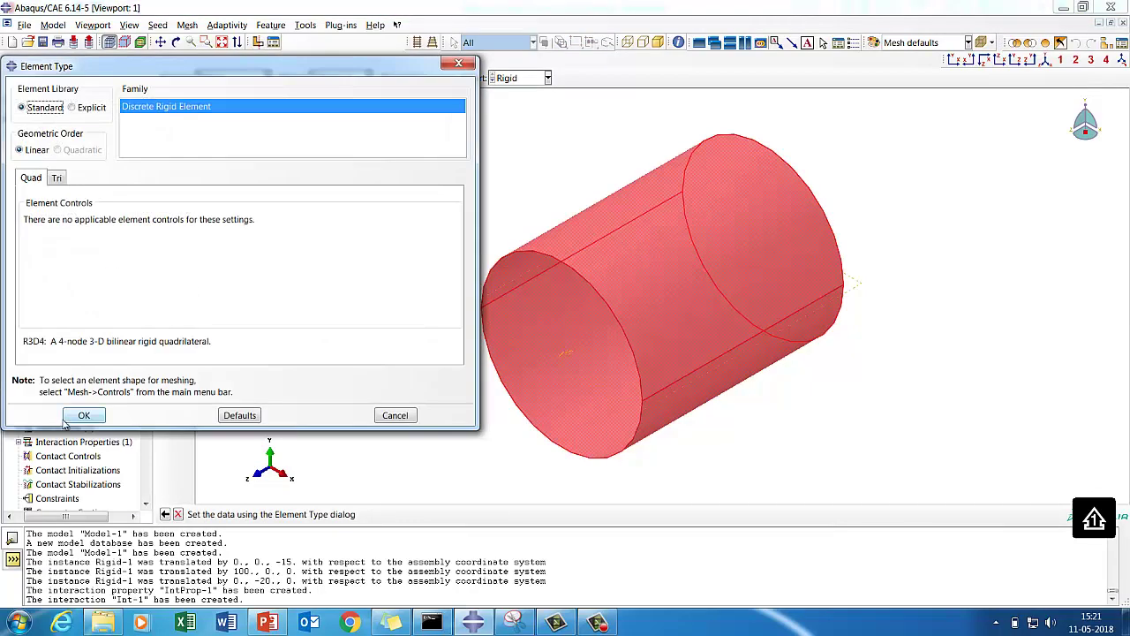
{"action": "left_click", "coordinate": [83, 416]}
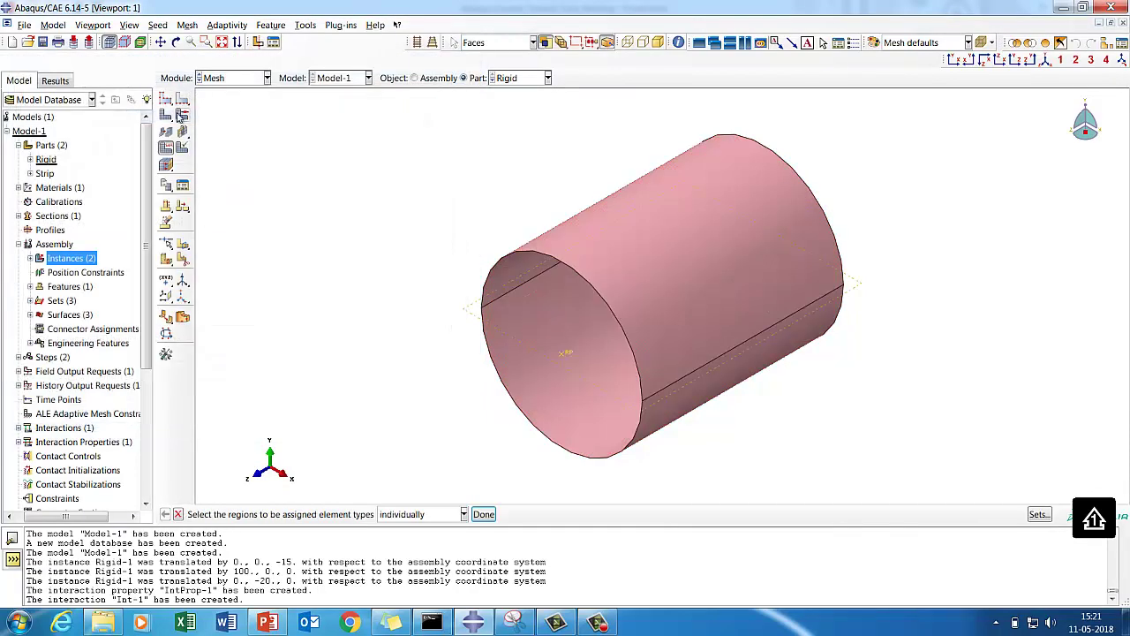
Set the cylinder's mesh controls to Quad element shape with the Medial axis algorithm
{"action": "left_click", "coordinate": [167, 166]}
{"action": "left_click_drag", "start_coordinate": [451, 225], "coordinate": [815, 468]}
{"action": "left_click", "coordinate": [483, 514]}
{"action": "left_click", "coordinate": [17, 208]}
{"action": "left_click", "coordinate": [113, 246]}
{"action": "left_click", "coordinate": [54, 341]}
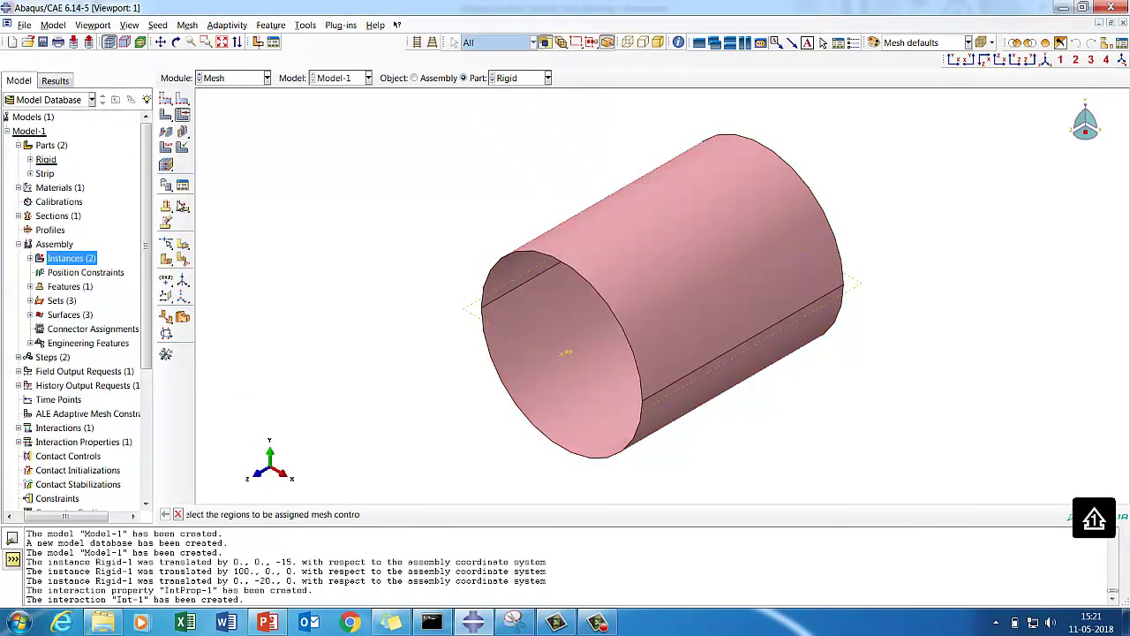
Seed the Rigid part with an approximate global size of 2.0 and mesh it
{"action": "left_click", "coordinate": [165, 99]}
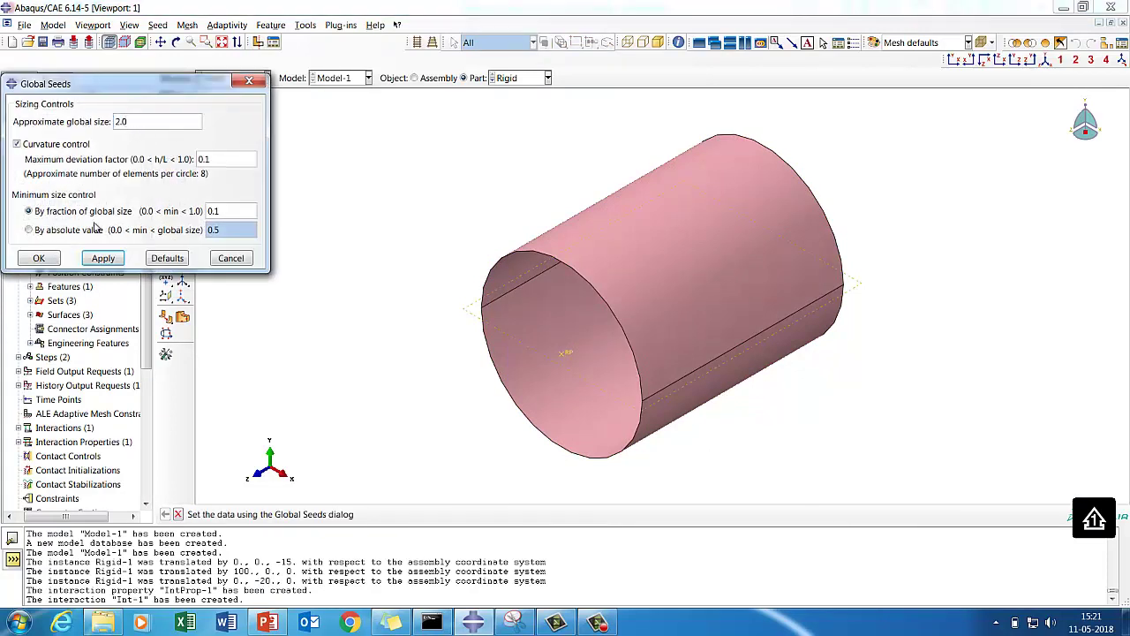
{"action": "left_click", "coordinate": [103, 258]}
{"action": "left_click", "coordinate": [39, 258]}
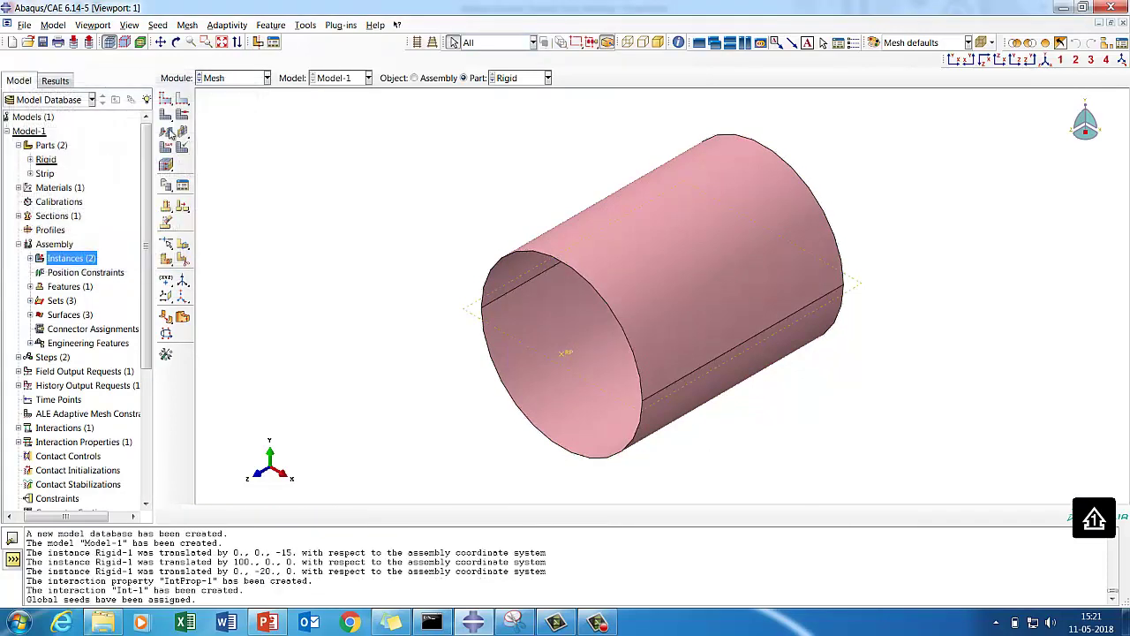
{"action": "left_click", "coordinate": [165, 132]}
{"action": "left_click", "coordinate": [281, 514]}
Display the Strip part and assign Standard linear S4R shell elements with reduced integration to all its faces
{"action": "left_click", "coordinate": [521, 78]}
{"action": "left_click", "coordinate": [507, 106]}
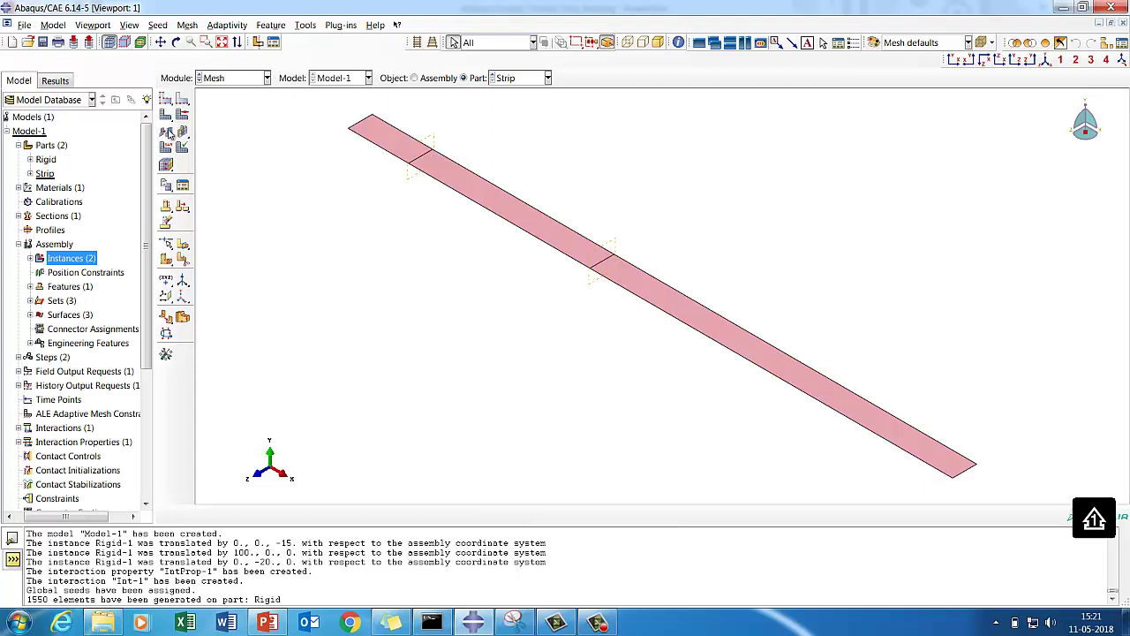
{"action": "left_click", "coordinate": [165, 147]}
{"action": "left_click_drag", "start_coordinate": [338, 126], "coordinate": [983, 513]}
{"action": "left_click", "coordinate": [483, 514]}
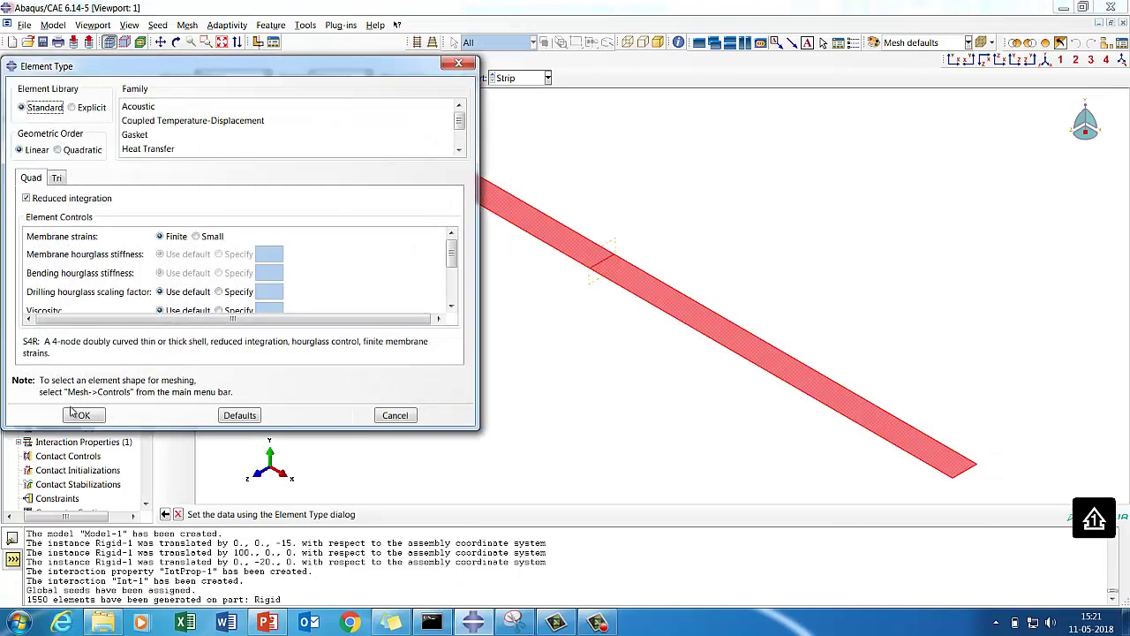
{"action": "left_click", "coordinate": [83, 415]}
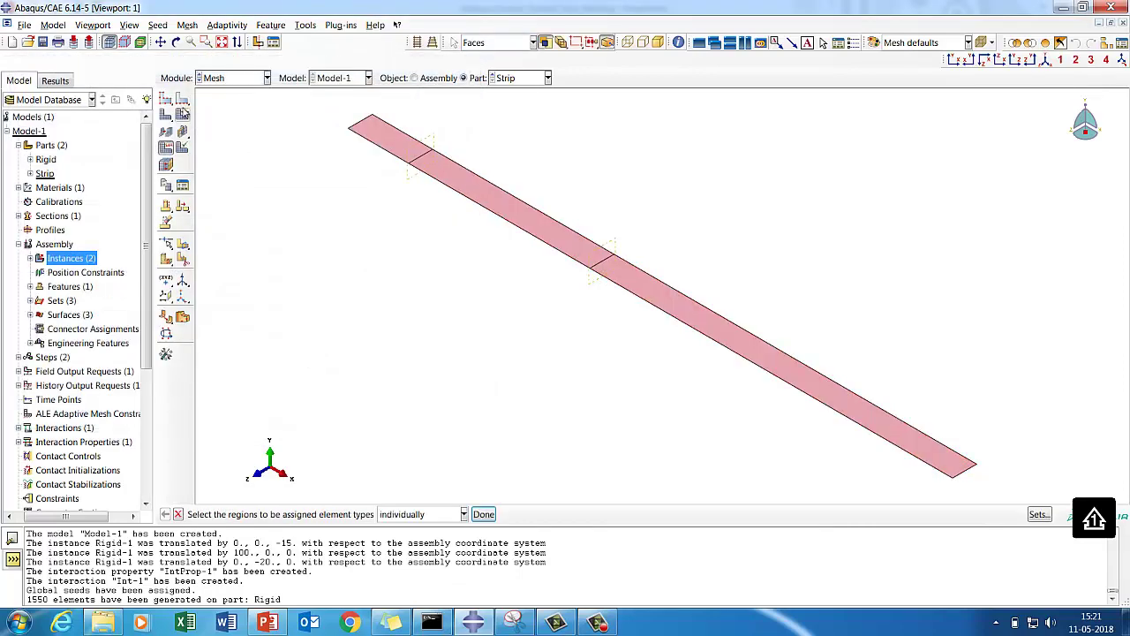
Set the mesh controls of all the Strip part's faces to Quad element shape with the Medial axis algorithm
{"action": "left_click", "coordinate": [183, 115]}
{"action": "left_click_drag", "start_coordinate": [323, 138], "coordinate": [972, 475]}
{"action": "left_click", "coordinate": [483, 514]}
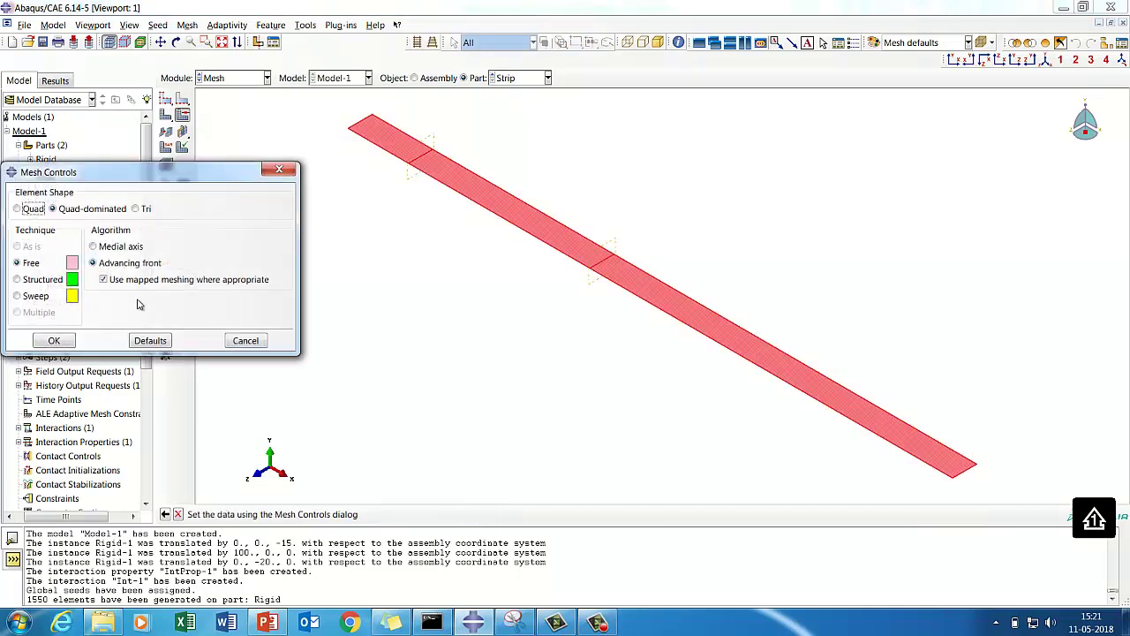
{"action": "left_click", "coordinate": [28, 212]}
{"action": "left_click", "coordinate": [92, 246]}
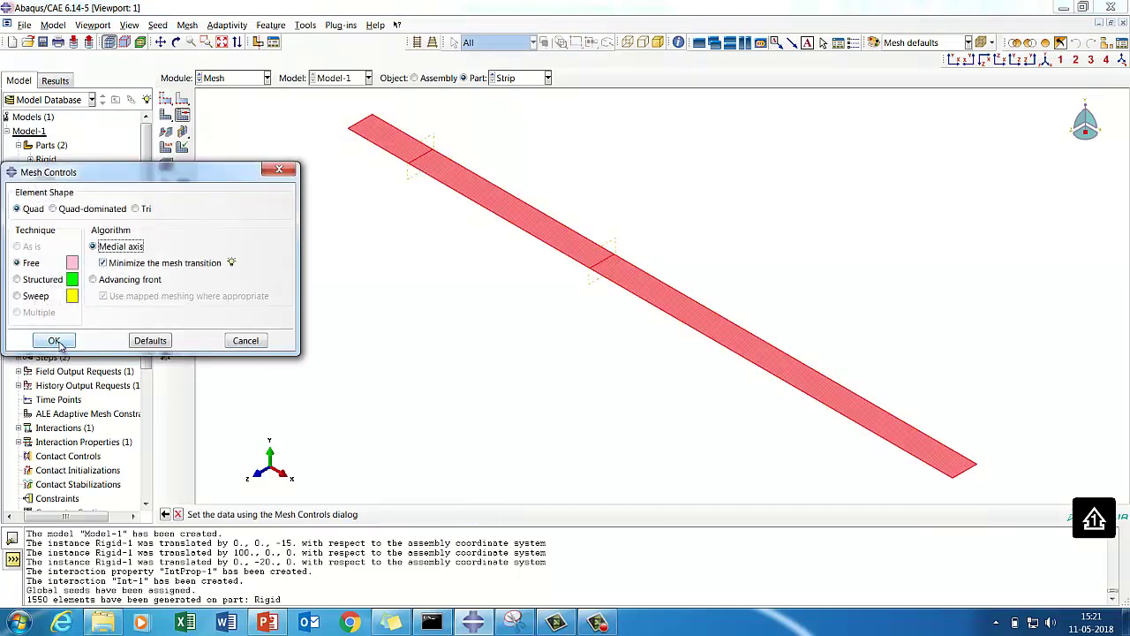
{"action": "left_click", "coordinate": [54, 340]}
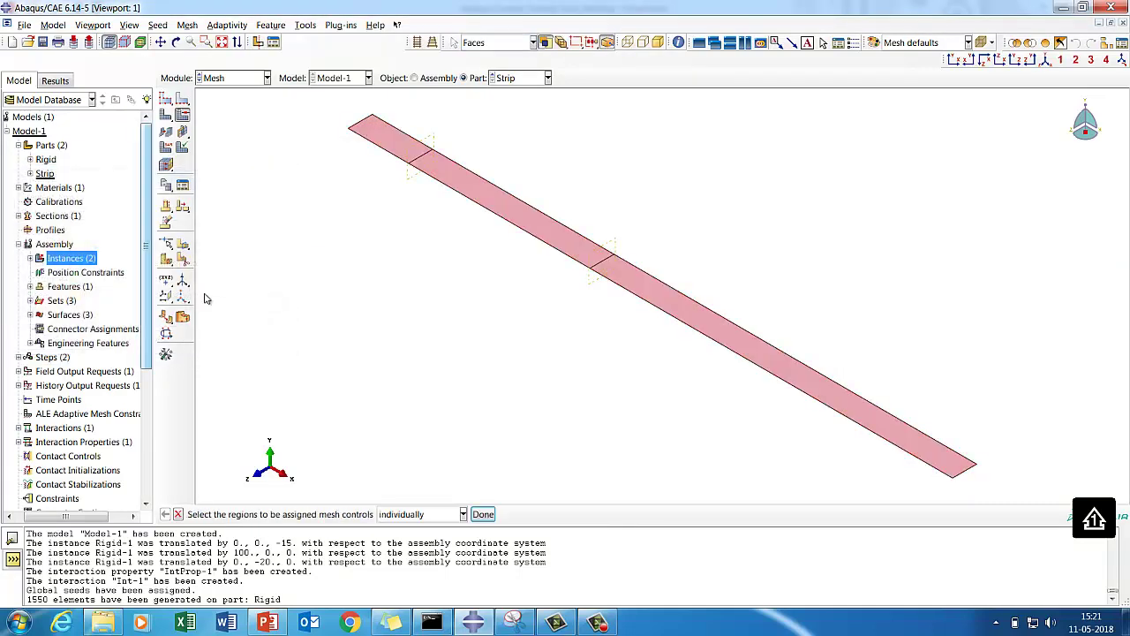
{"action": "left_click", "coordinate": [484, 514]}
Seed the Strip part with an approximate global size of 1.5 and mesh it
{"action": "left_click", "coordinate": [165, 99]}
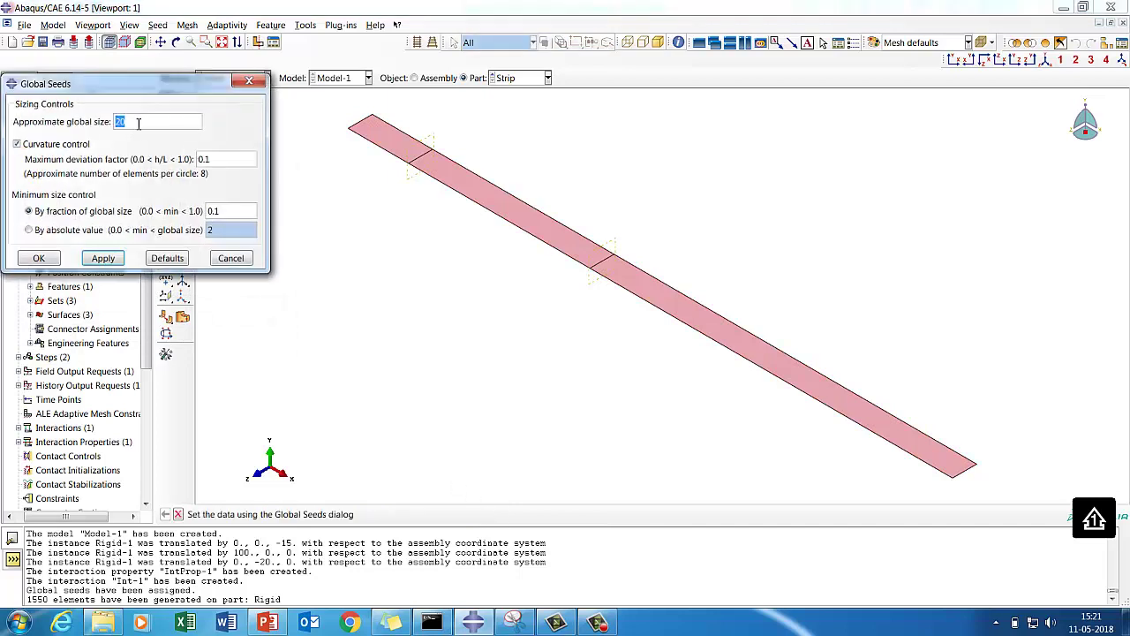
{"action": "type", "text": "1.5"}
{"action": "left_click", "coordinate": [103, 257]}
{"action": "left_click", "coordinate": [55, 260]}
{"action": "left_click", "coordinate": [166, 116]}
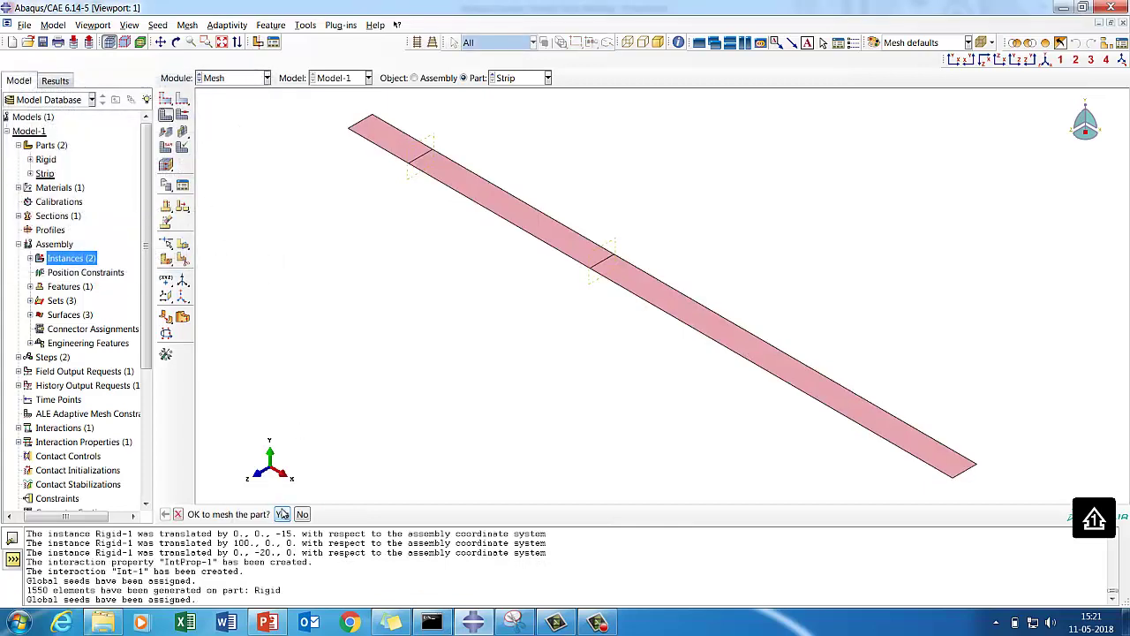
{"action": "left_click", "coordinate": [282, 514]}
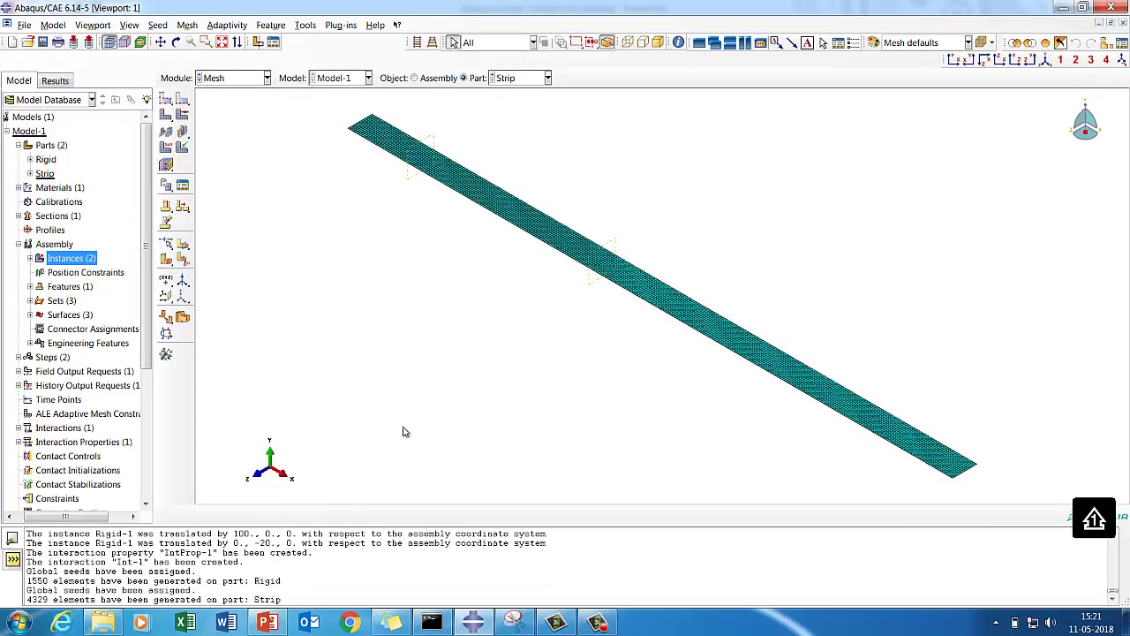
Switch to the Job module and dismiss the Job Manager
{"action": "left_click", "coordinate": [230, 78]}
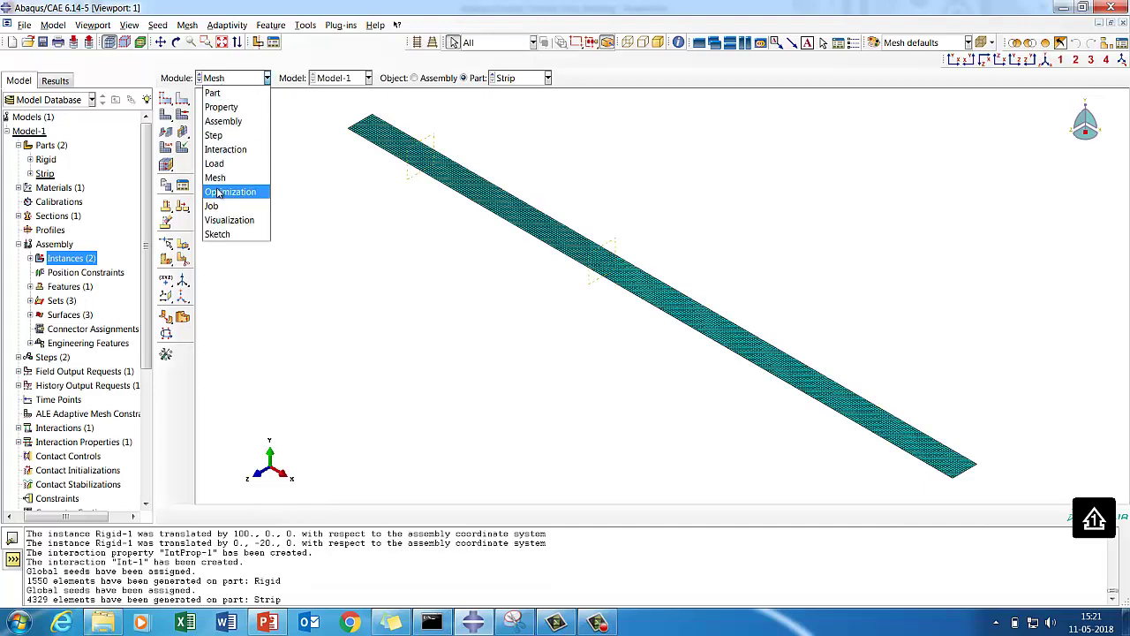
{"action": "left_click", "coordinate": [216, 209]}
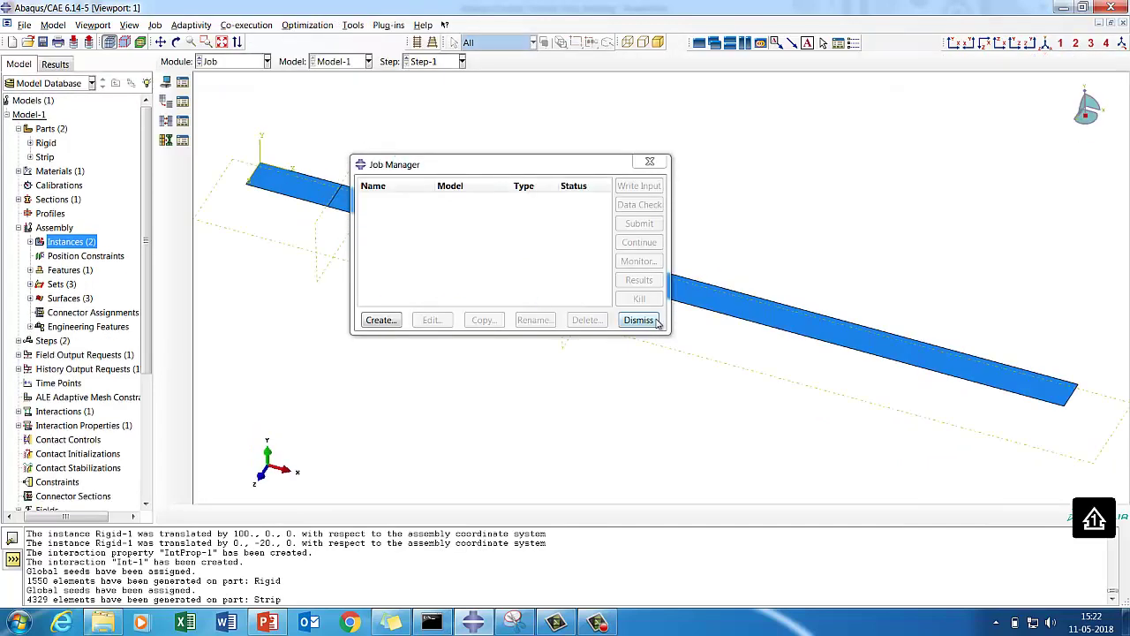
{"action": "left_click", "coordinate": [641, 320]}
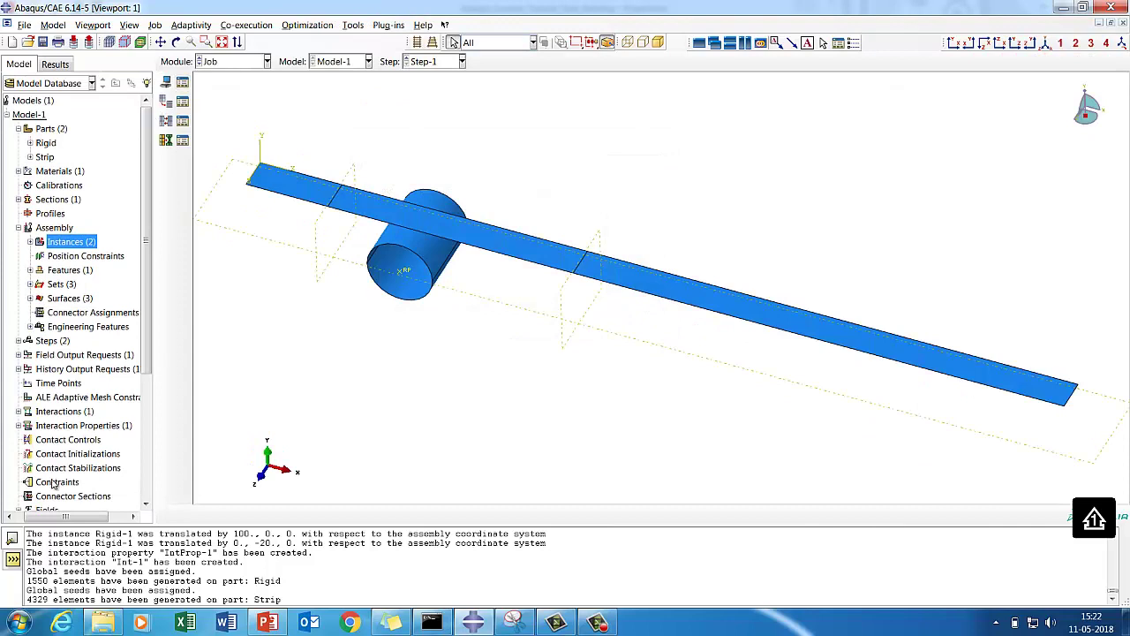
Copy the path of the Strip_Bend_Contact folder from Windows Explorer and minimize its window
{"action": "left_click", "coordinate": [102, 622]}
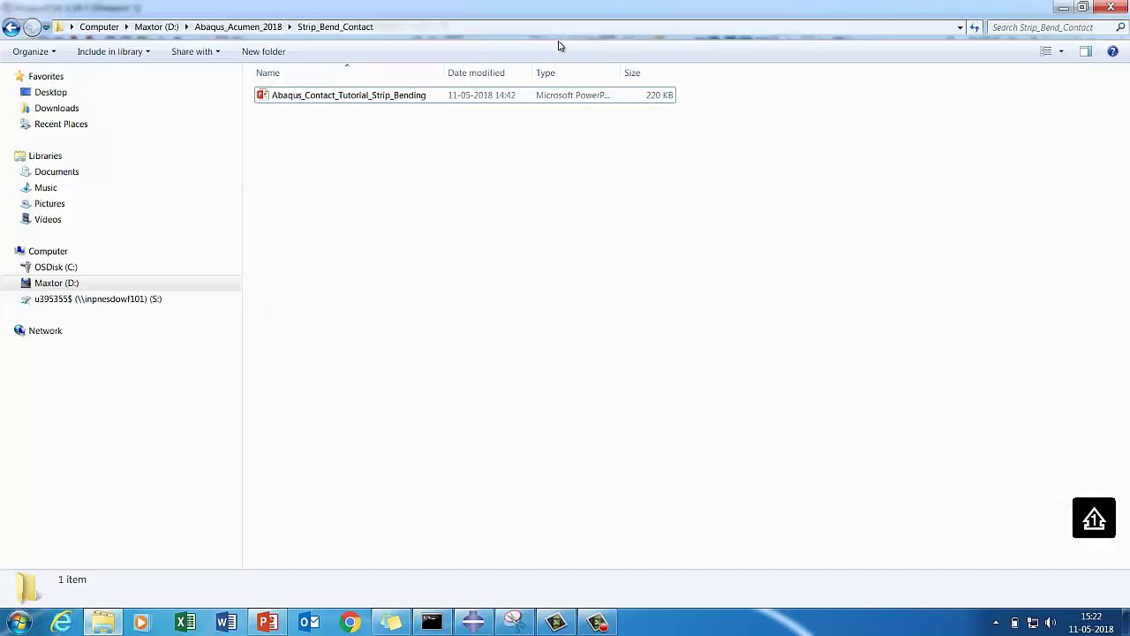
{"action": "left_click", "coordinate": [449, 28]}
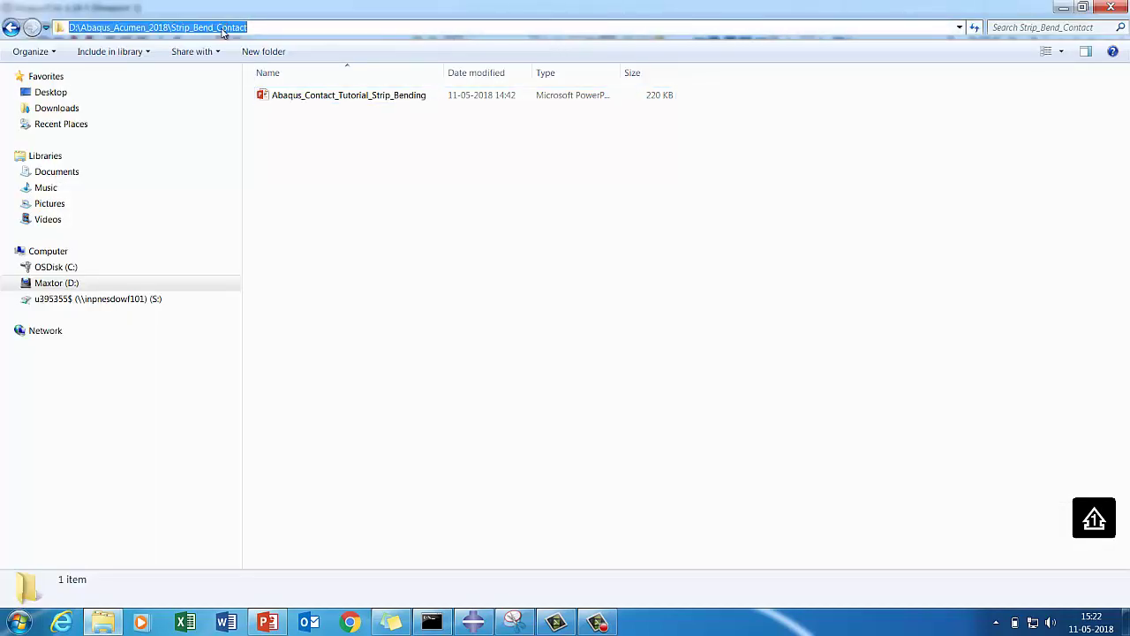
{"action": "right_click", "coordinate": [224, 32]}
{"action": "left_click", "coordinate": [244, 71]}
{"action": "left_click", "coordinate": [1063, 6]}
Save the model database as Strip_Bending in the Strip_Bend_Contact folder, using the copied path
{"action": "left_click", "coordinate": [25, 25]}
{"action": "left_click", "coordinate": [46, 129]}
{"action": "key", "text": "ctrl+v"}
{"action": "key", "text": "Return"}
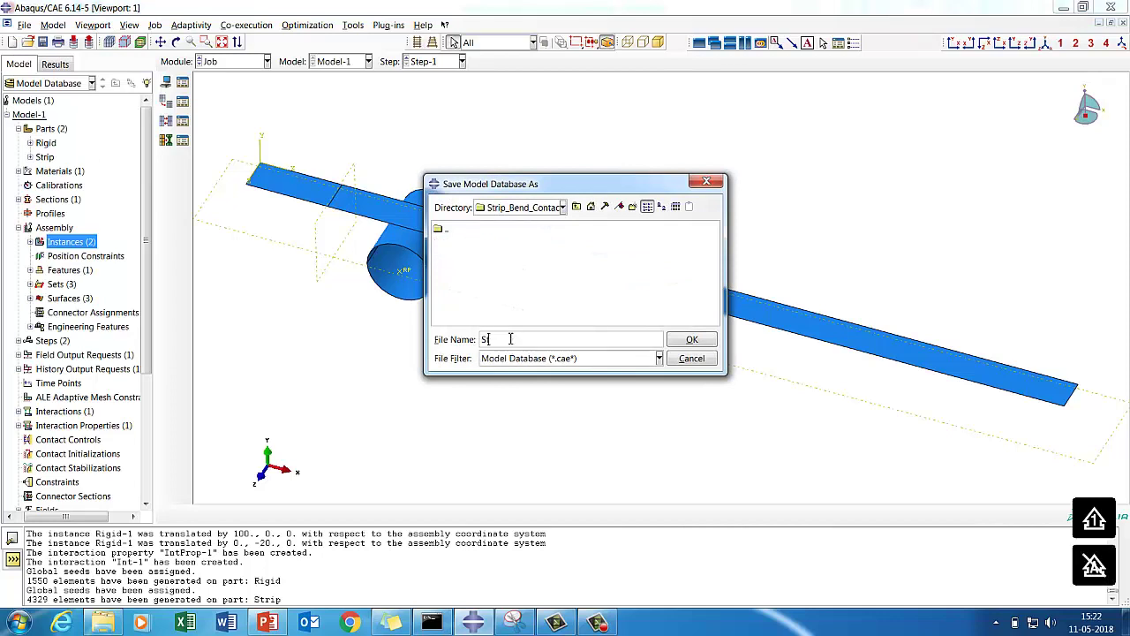
{"action": "type", "text": "Strip_Bending"}
{"action": "left_click", "coordinate": [711, 344]}
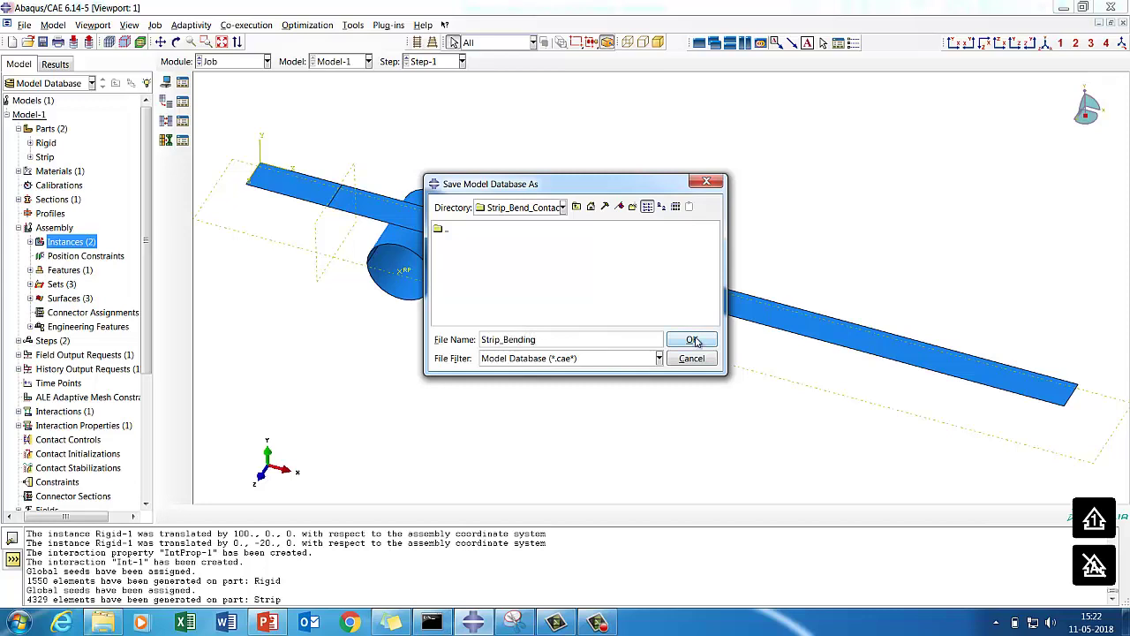
Create a full-analysis job named Strip_Bending for Model-1 and run a data check on it
{"action": "left_click", "coordinate": [182, 84]}
{"action": "left_click", "coordinate": [392, 325]}
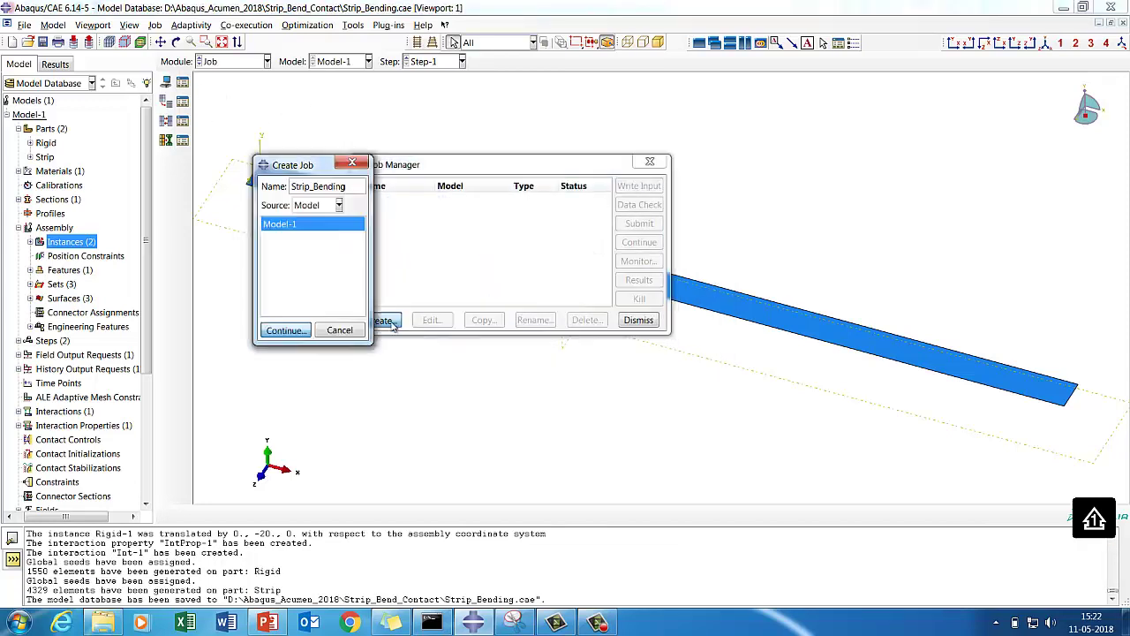
{"action": "type", "text": "Strip"}
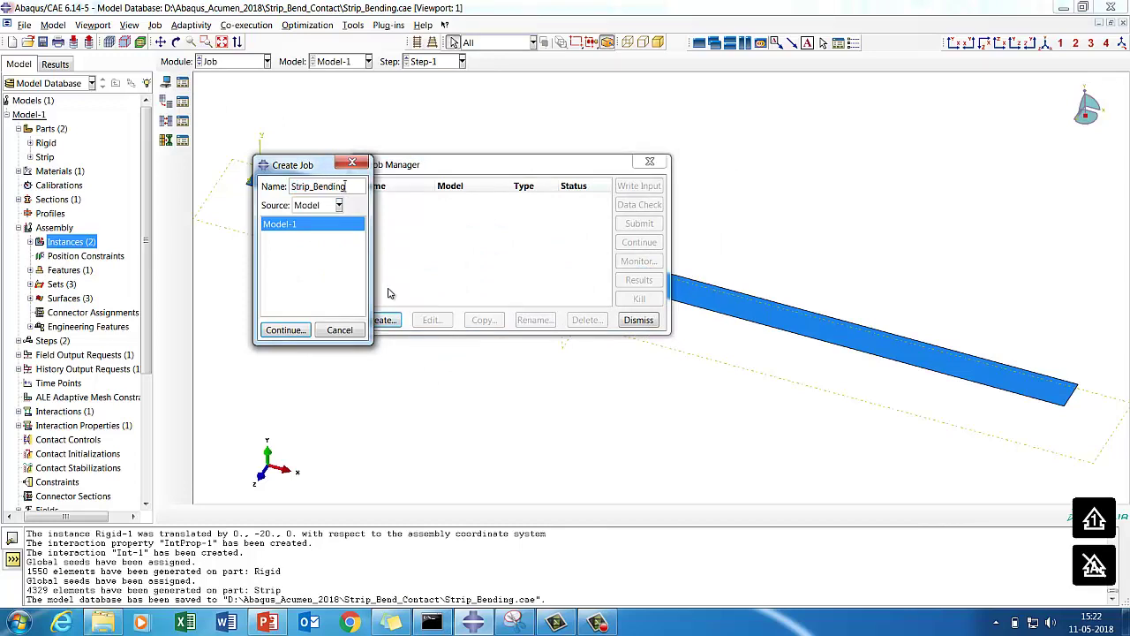
{"action": "left_click", "coordinate": [284, 329]}
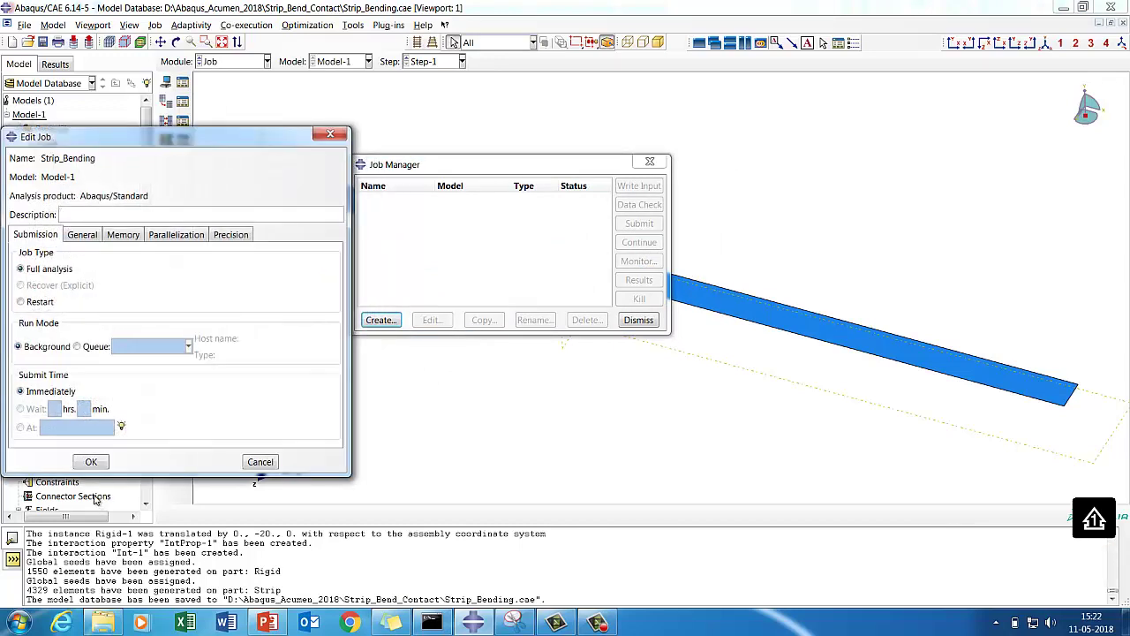
{"action": "left_click", "coordinate": [91, 462]}
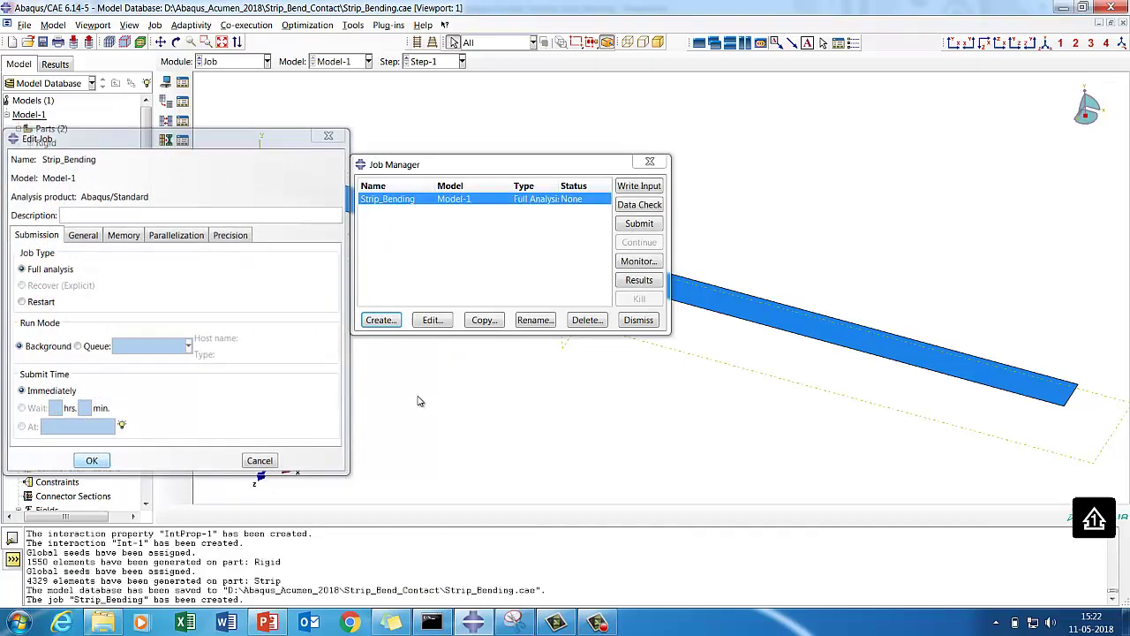
{"action": "left_click", "coordinate": [628, 209]}
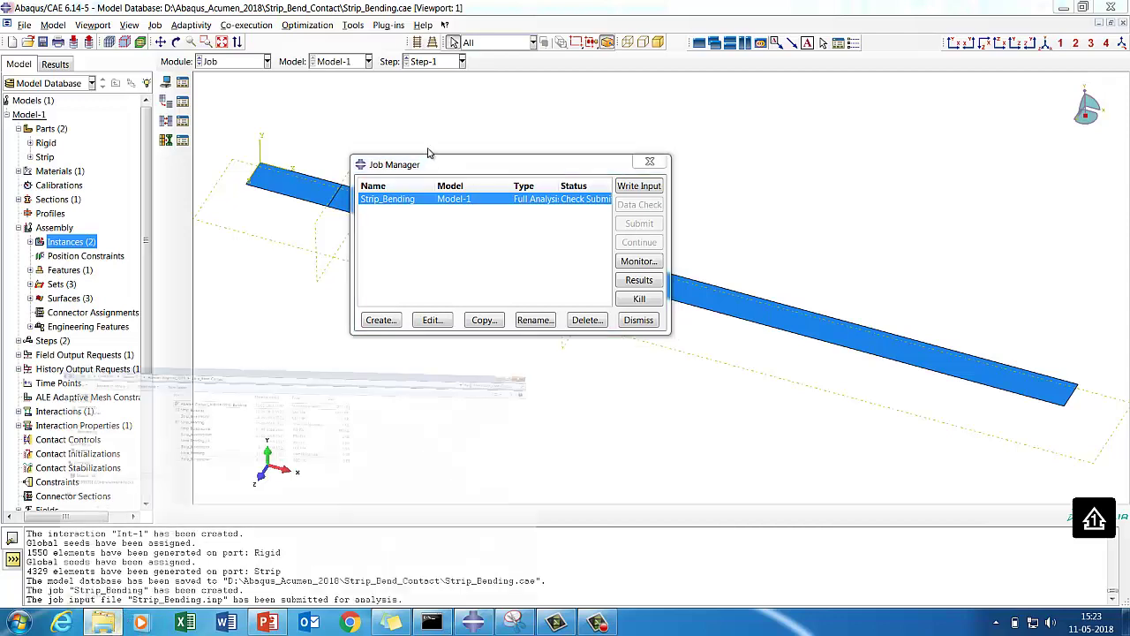
Open Strip_Bending.inp from the Strip_Bend_Contact folder in TextPad, dismiss the startup tip and bring up the text search
{"action": "left_click", "coordinate": [105, 557]}
{"action": "left_click", "coordinate": [329, 154]}
{"action": "right_click", "coordinate": [327, 153]}
{"action": "mouse_move", "coordinate": [371, 251]}
{"action": "left_click", "coordinate": [521, 341]}
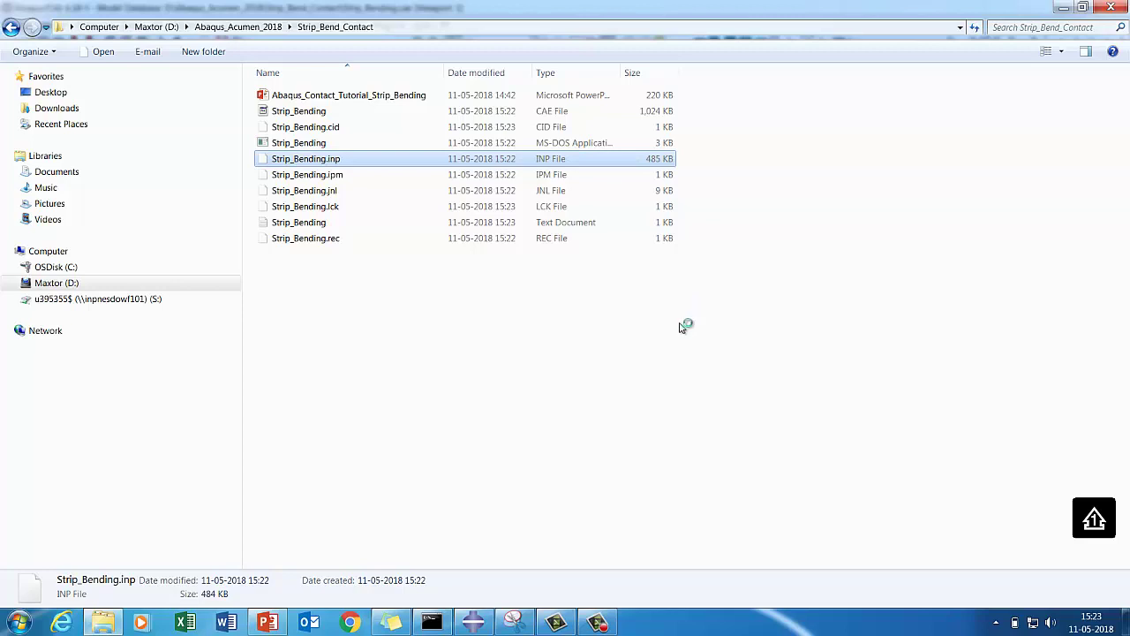
{"action": "left_click", "coordinate": [483, 626]}
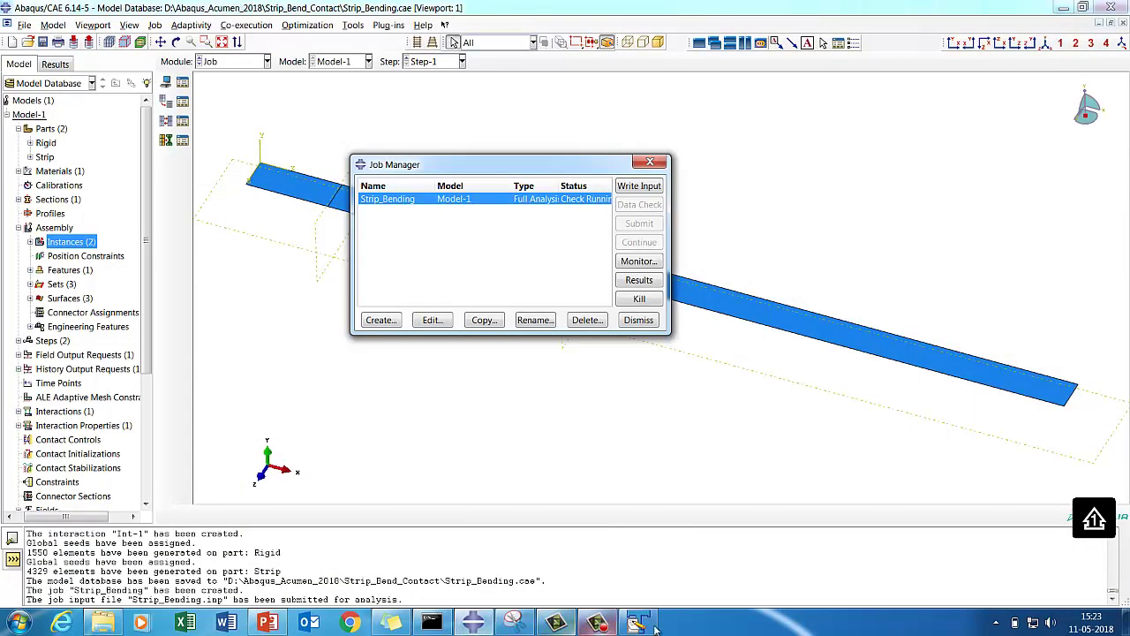
{"action": "left_click", "coordinate": [654, 626]}
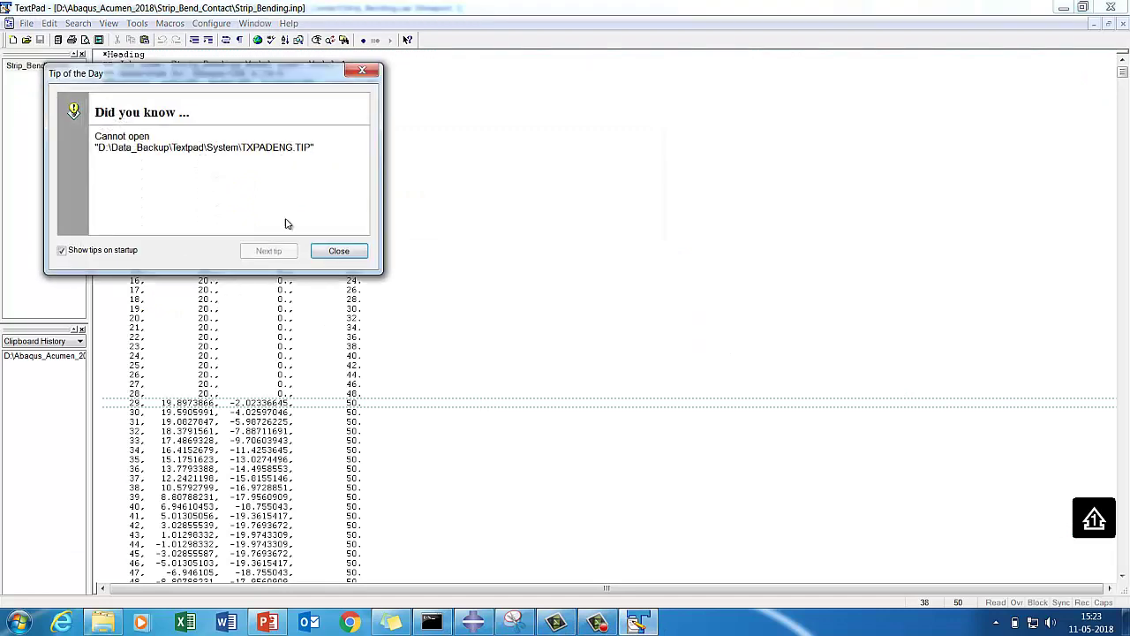
{"action": "left_click", "coordinate": [339, 251]}
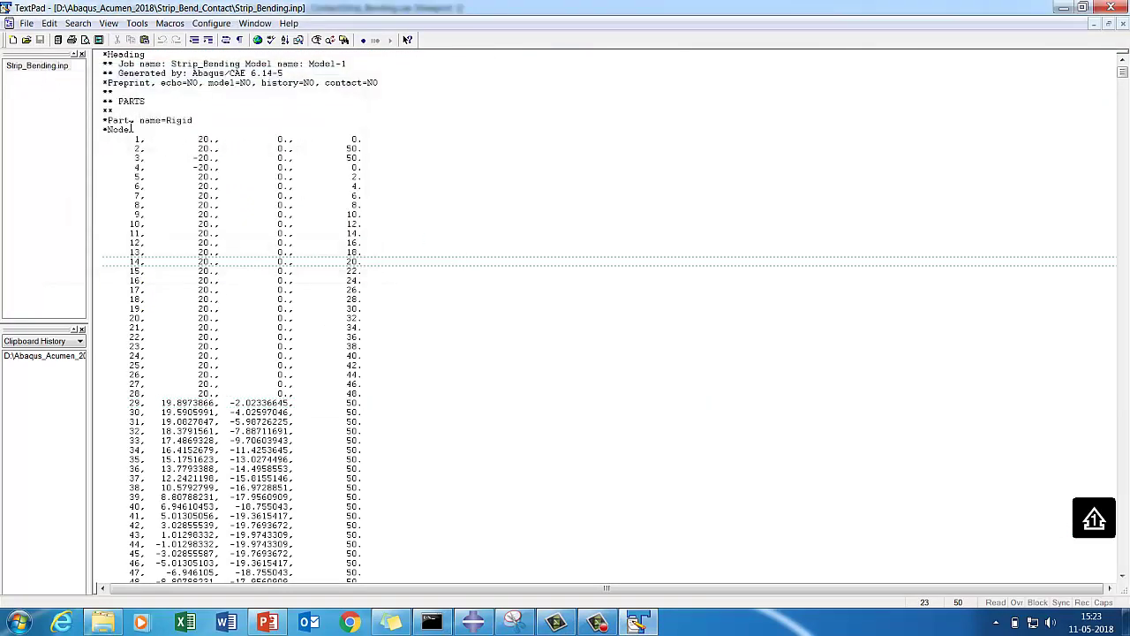
{"action": "left_click", "coordinate": [78, 23]}
{"action": "left_click", "coordinate": [92, 39]}
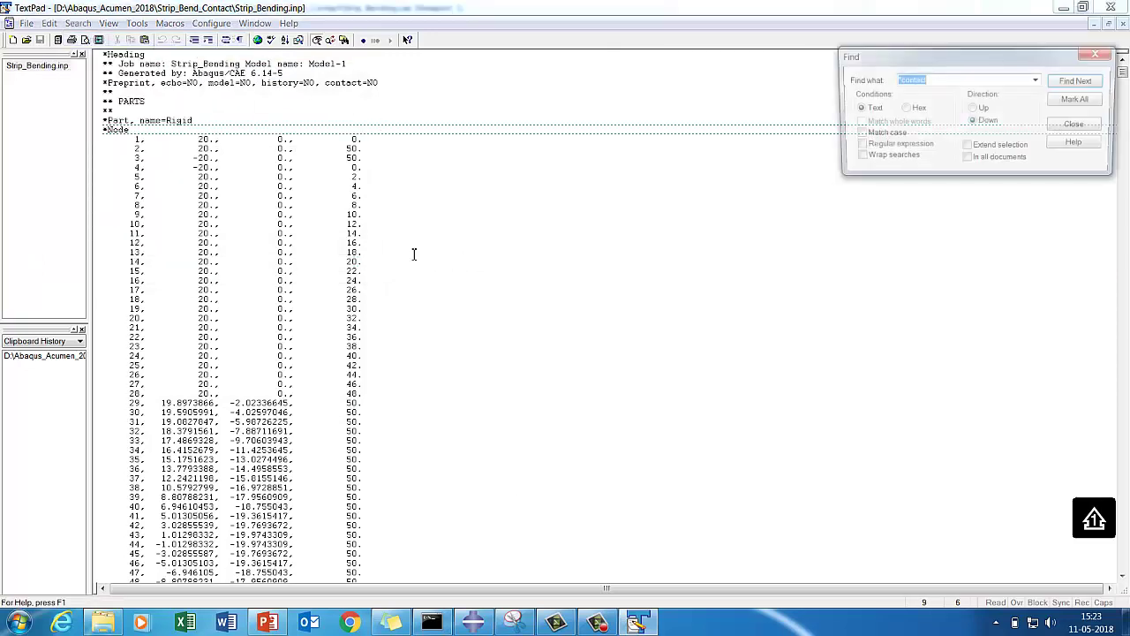
Return to Abaqus/CAE and submit the Strip_Bending job, overwriting the existing job files
{"action": "left_click", "coordinate": [474, 623]}
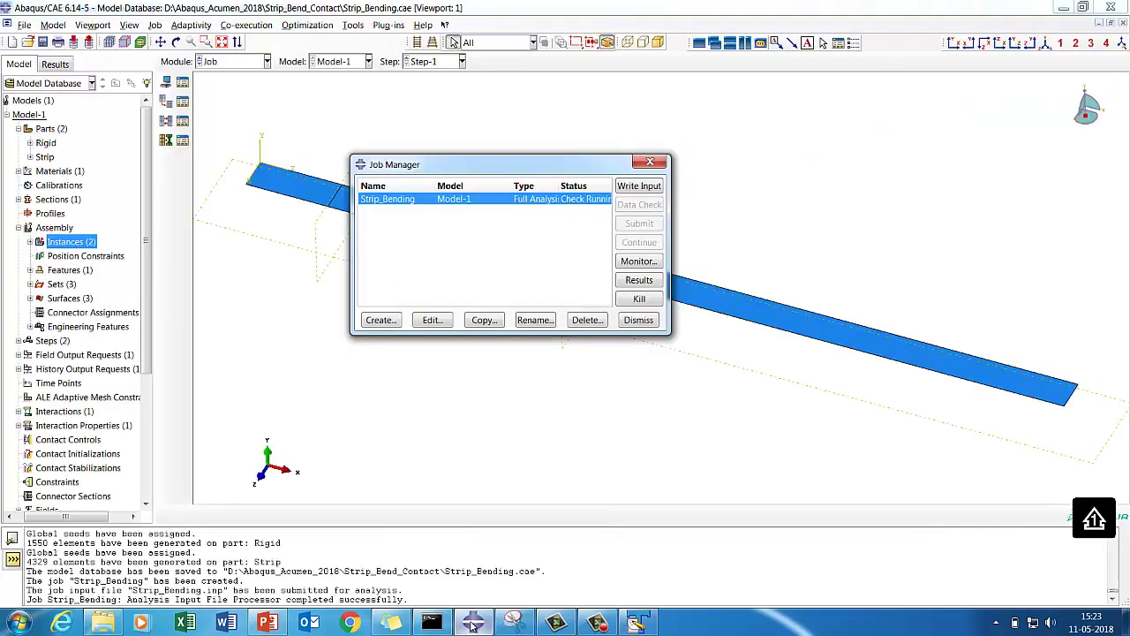
{"action": "left_click", "coordinate": [290, 590]}
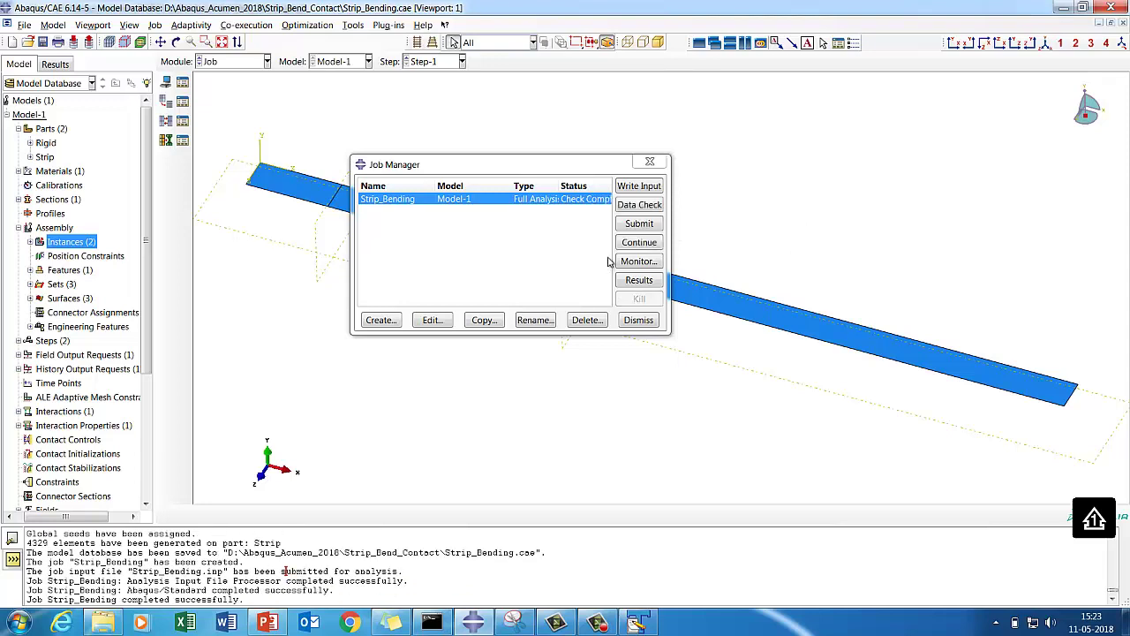
{"action": "left_click", "coordinate": [650, 225]}
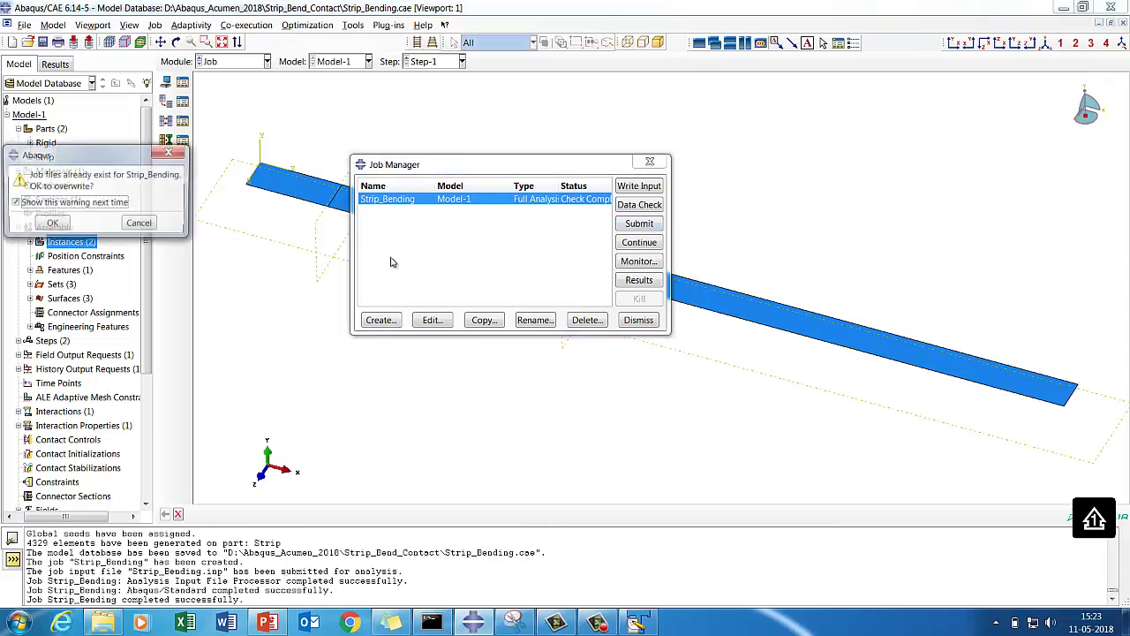
{"action": "left_click", "coordinate": [51, 224]}
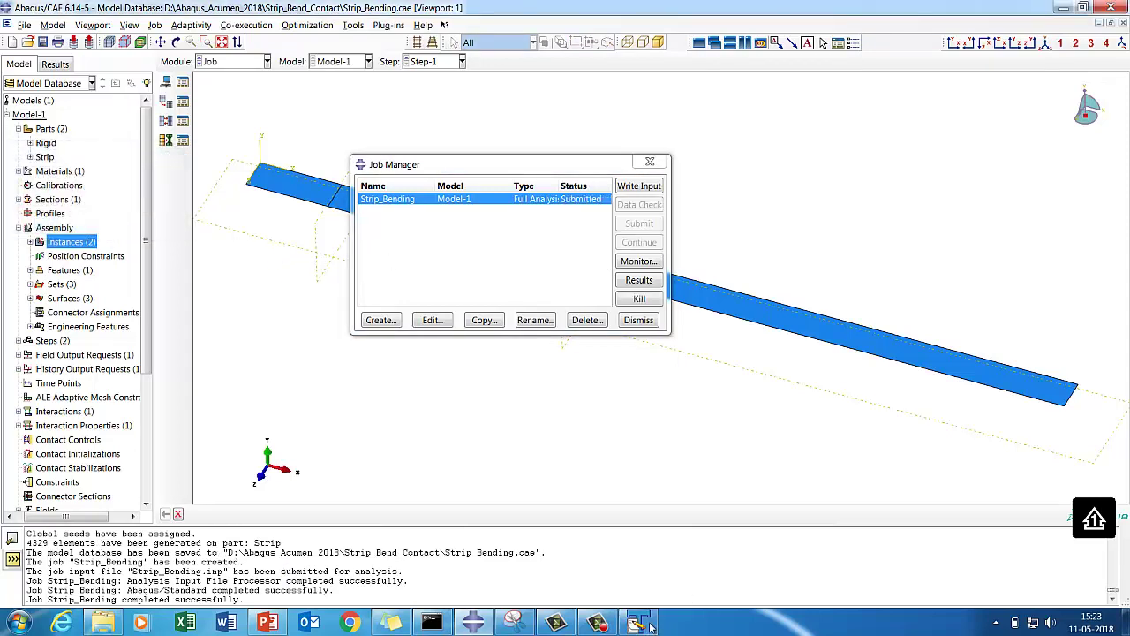
Reload the updated Strip_Bending.inp in TextPad and search for "*" to examine the Rigid and Strip part definitions
{"action": "key", "text": "alt+Tab"}
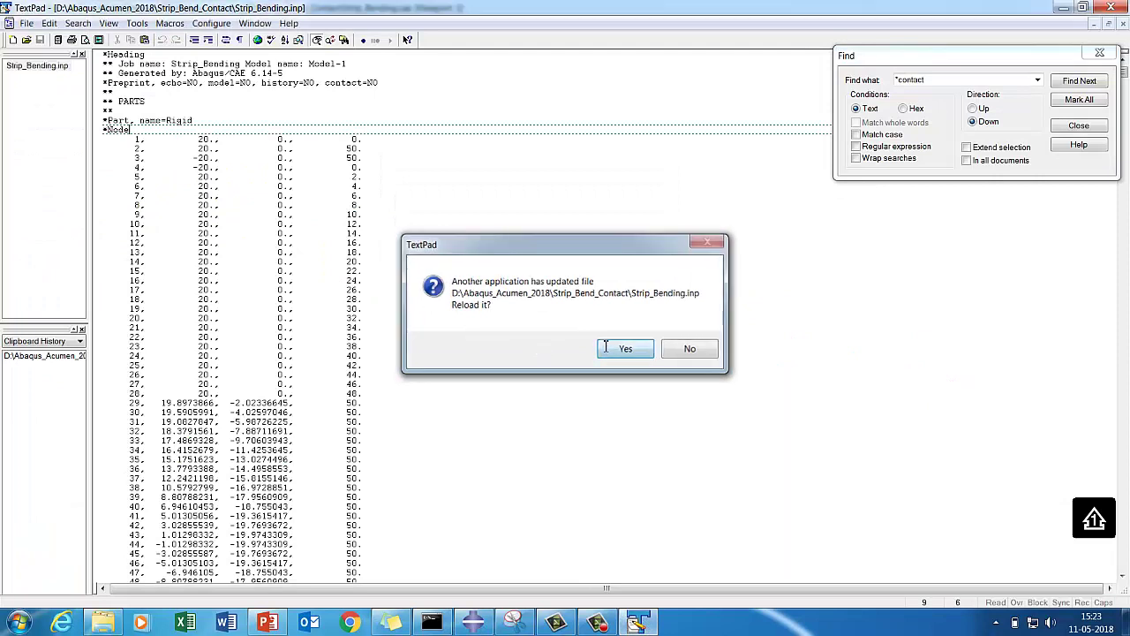
{"action": "left_click", "coordinate": [606, 351]}
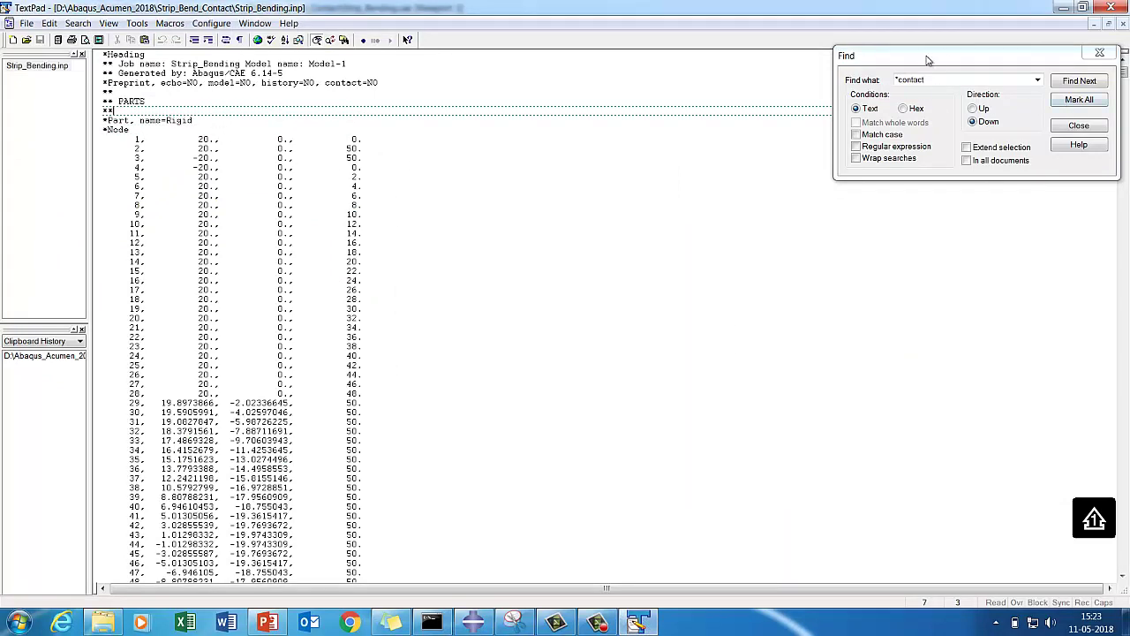
{"action": "left_click", "coordinate": [937, 81]}
{"action": "type", "text": "*"}
{"action": "left_click", "coordinate": [1071, 81]}
{"action": "left_click", "coordinate": [1072, 82]}
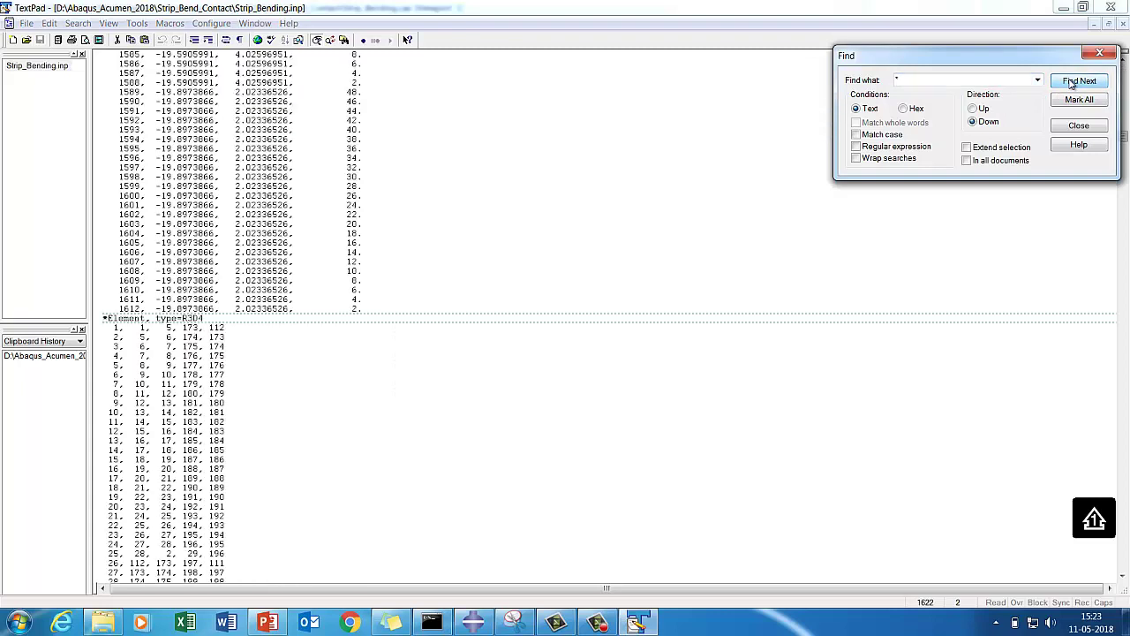
{"action": "left_click", "coordinate": [1071, 82]}
{"action": "left_click", "coordinate": [1071, 82]}
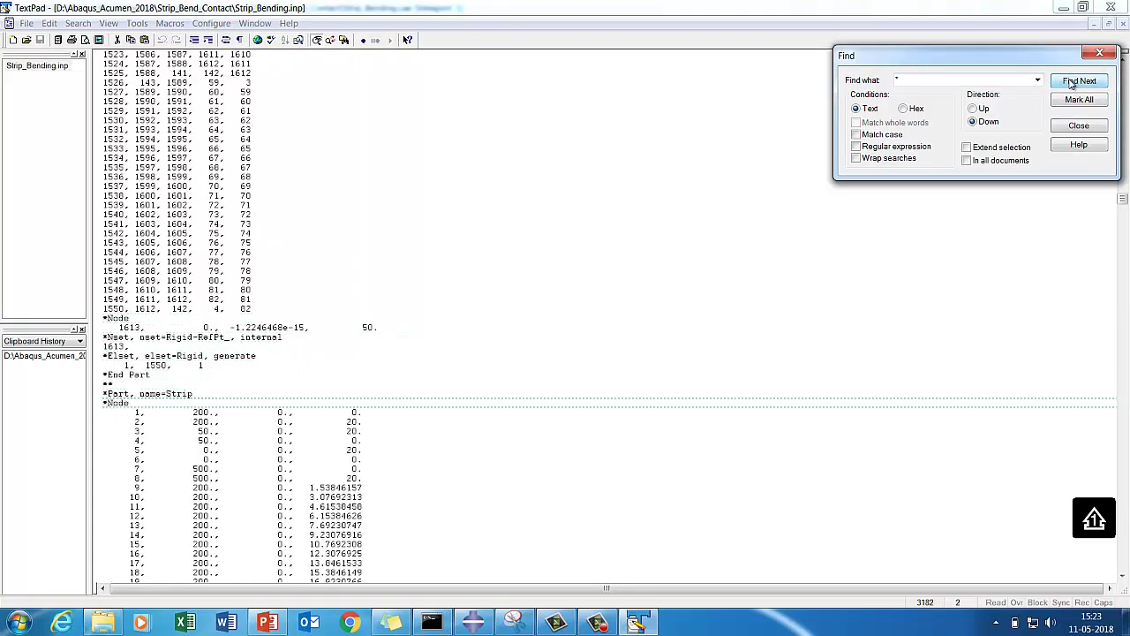
{"action": "left_click", "coordinate": [1071, 82]}
{"action": "left_click", "coordinate": [1071, 82]}
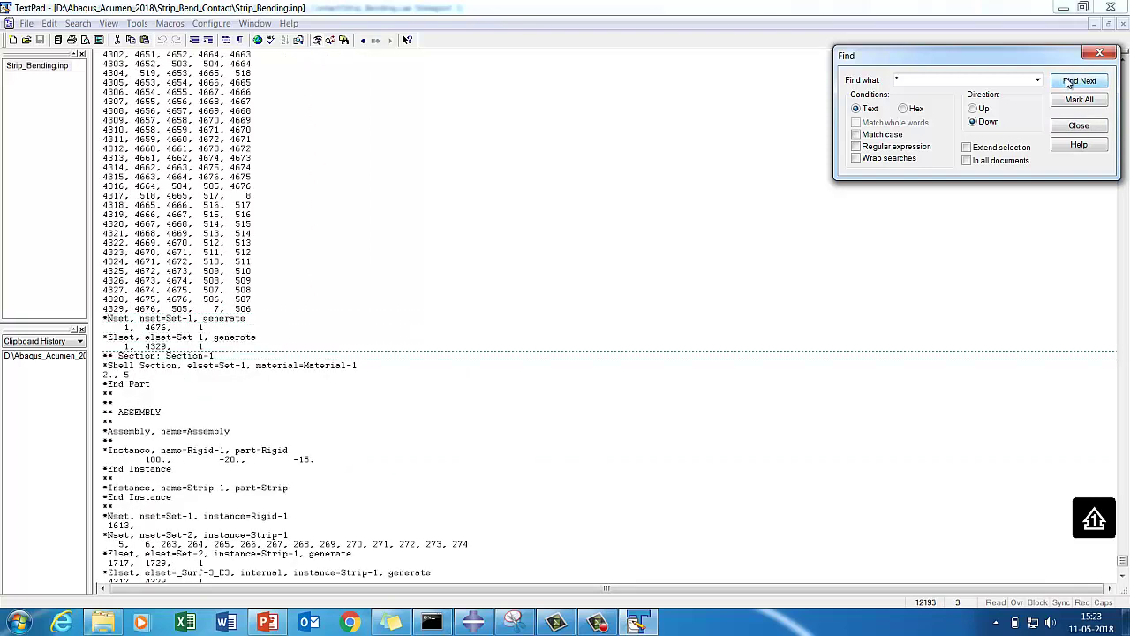
Step through the "*" matches to examine the shell section, assembly instances, sets, surfaces and rigid body definitions
{"action": "left_click", "coordinate": [1071, 82]}
{"action": "left_click", "coordinate": [1072, 82]}
{"action": "left_click", "coordinate": [1070, 82]}
{"action": "left_click", "coordinate": [1070, 82]}
{"action": "left_click", "coordinate": [1070, 82]}
{"action": "left_click", "coordinate": [1070, 82]}
{"action": "left_click", "coordinate": [1070, 82]}
{"action": "left_click", "coordinate": [1070, 82]}
{"action": "left_click", "coordinate": [1069, 82]}
{"action": "left_click", "coordinate": [1069, 82]}
{"action": "left_click", "coordinate": [1069, 82]}
{"action": "left_click", "coordinate": [1070, 82]}
{"action": "left_click", "coordinate": [1069, 82]}
{"action": "left_click", "coordinate": [1067, 81]}
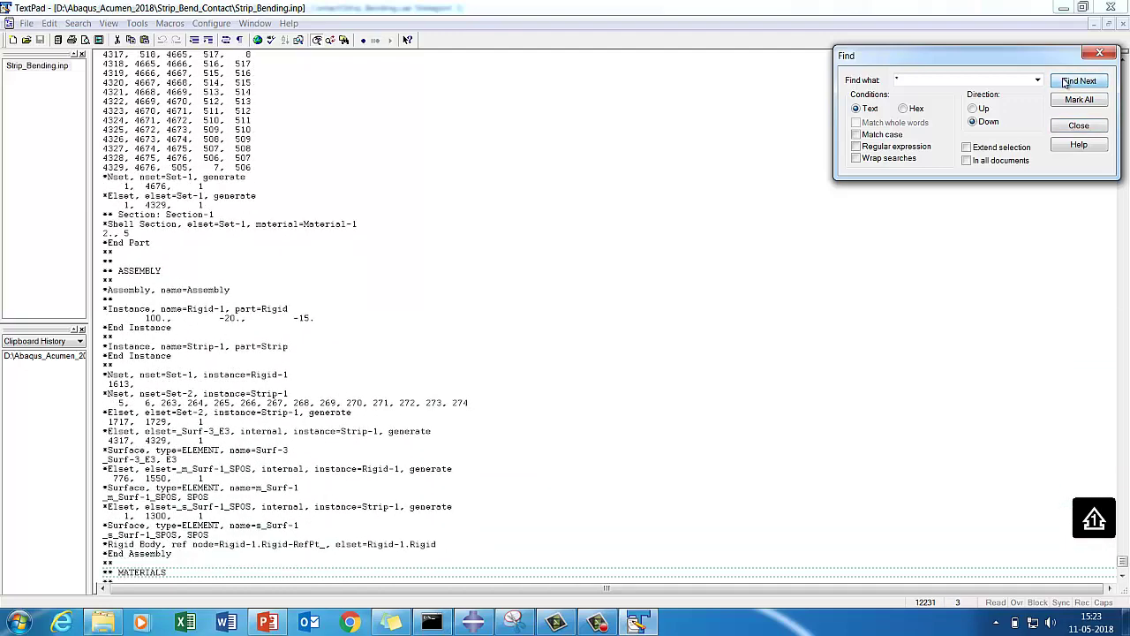
Continue through the "*" matches to examine the material data, interaction properties and contact pair definition
{"action": "left_click", "coordinate": [1067, 82]}
{"action": "left_click", "coordinate": [1067, 82]}
{"action": "left_click", "coordinate": [1067, 81]}
{"action": "left_click", "coordinate": [1067, 81]}
{"action": "left_click", "coordinate": [1067, 81]}
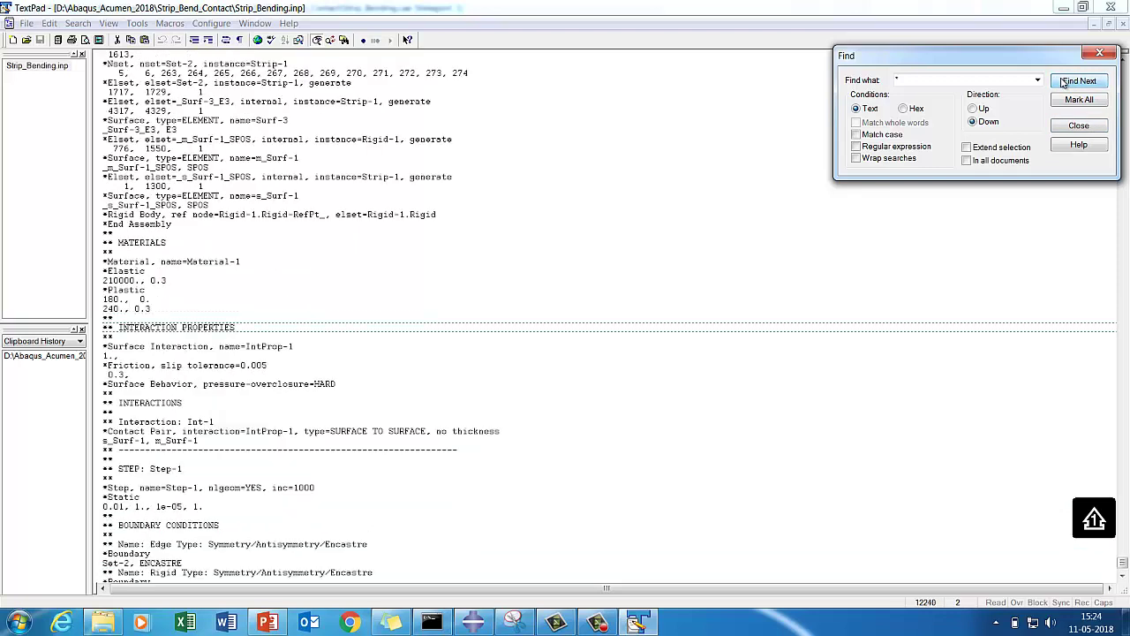
{"action": "left_click", "coordinate": [1065, 82]}
{"action": "left_click", "coordinate": [1062, 81]}
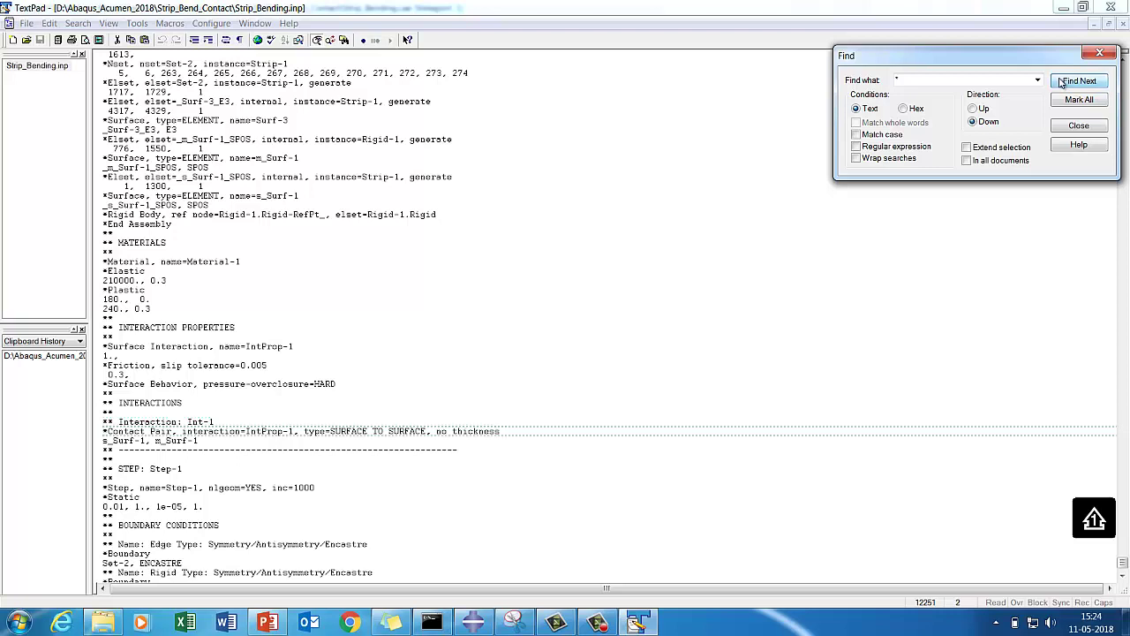
Examine the boundary conditions, shell edge load and output requests at the end of Strip_Bending.inp
{"action": "left_click", "coordinate": [187, 544]}
{"action": "scroll", "coordinate": [189, 530], "scroll_direction": "down", "scroll_amount": 7}
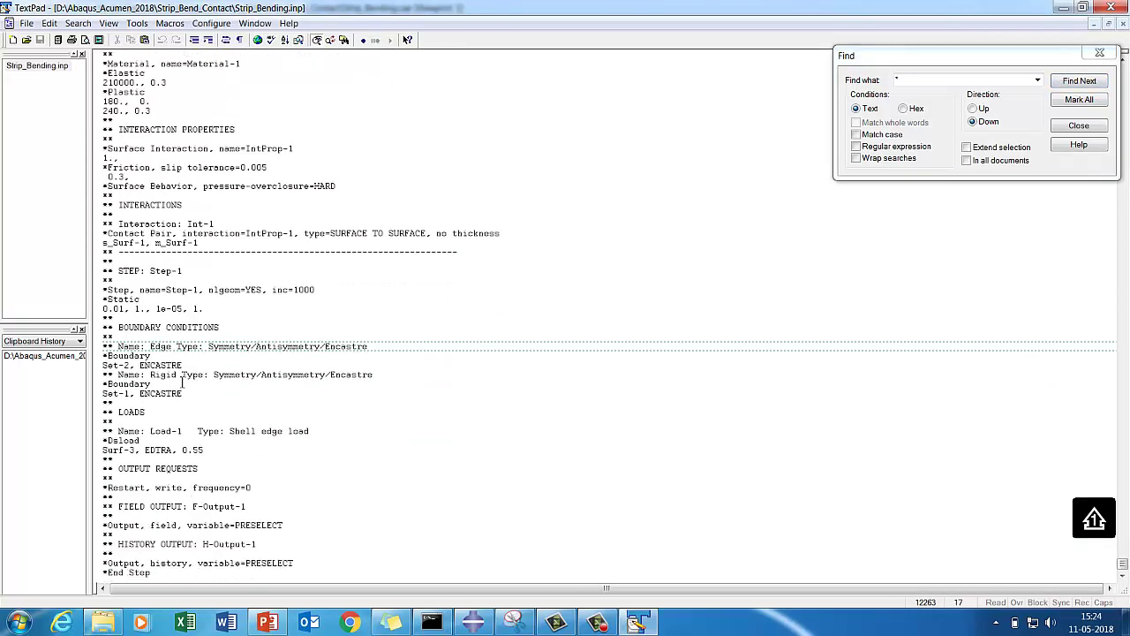
{"action": "scroll", "coordinate": [174, 410], "scroll_direction": "down", "scroll_amount": 1}
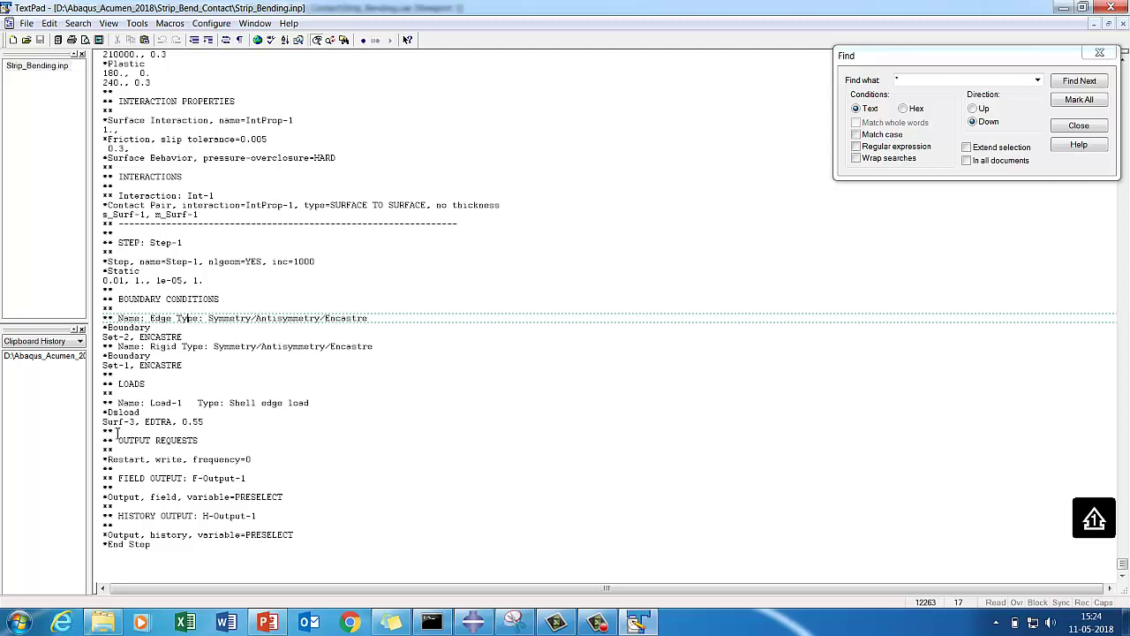
{"action": "left_click_drag", "start_coordinate": [104, 412], "coordinate": [199, 421]}
{"action": "left_click", "coordinate": [222, 425]}
Switch to Abaqus/CAE and check the running Strip_Bending job in its monitor, closing the monitor when done
{"action": "left_click", "coordinate": [472, 623]}
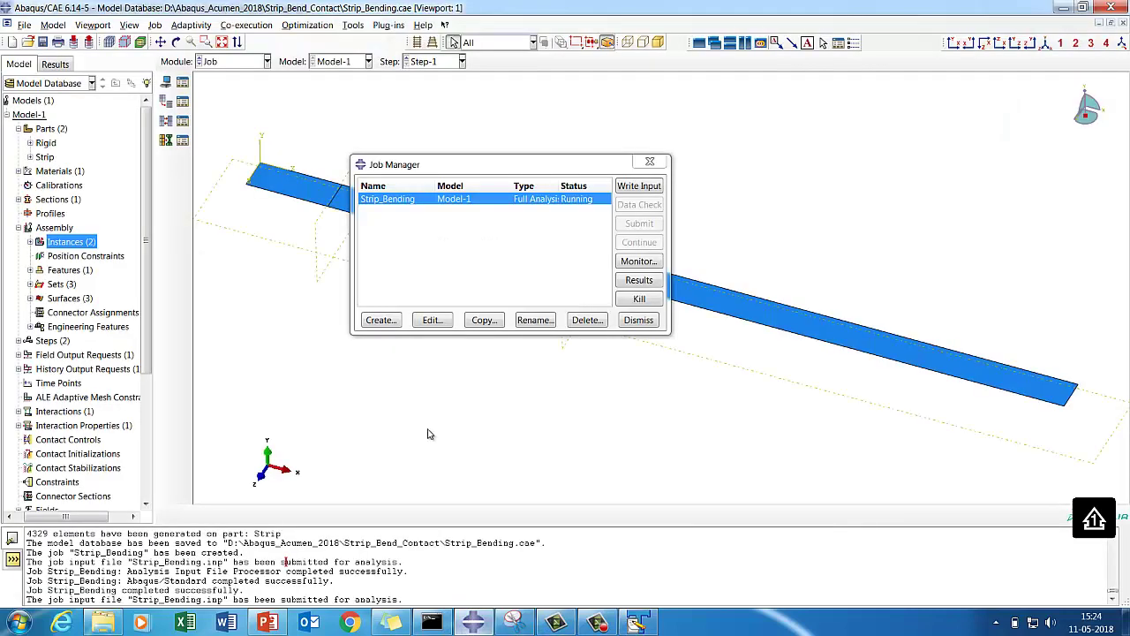
{"action": "left_click", "coordinate": [638, 263]}
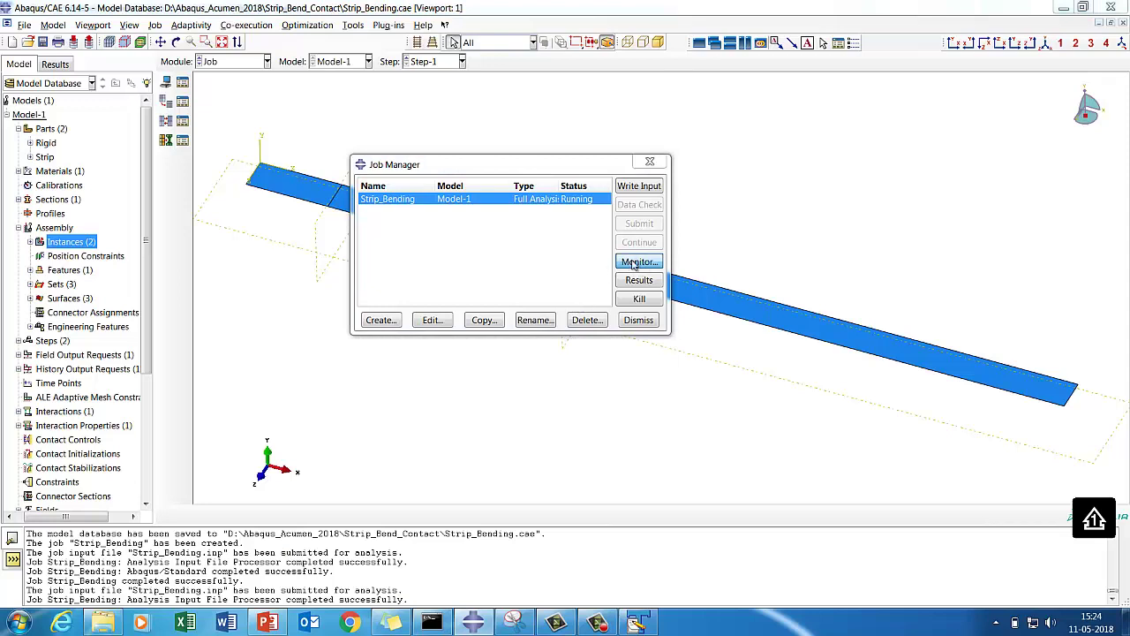
{"action": "left_click", "coordinate": [632, 263]}
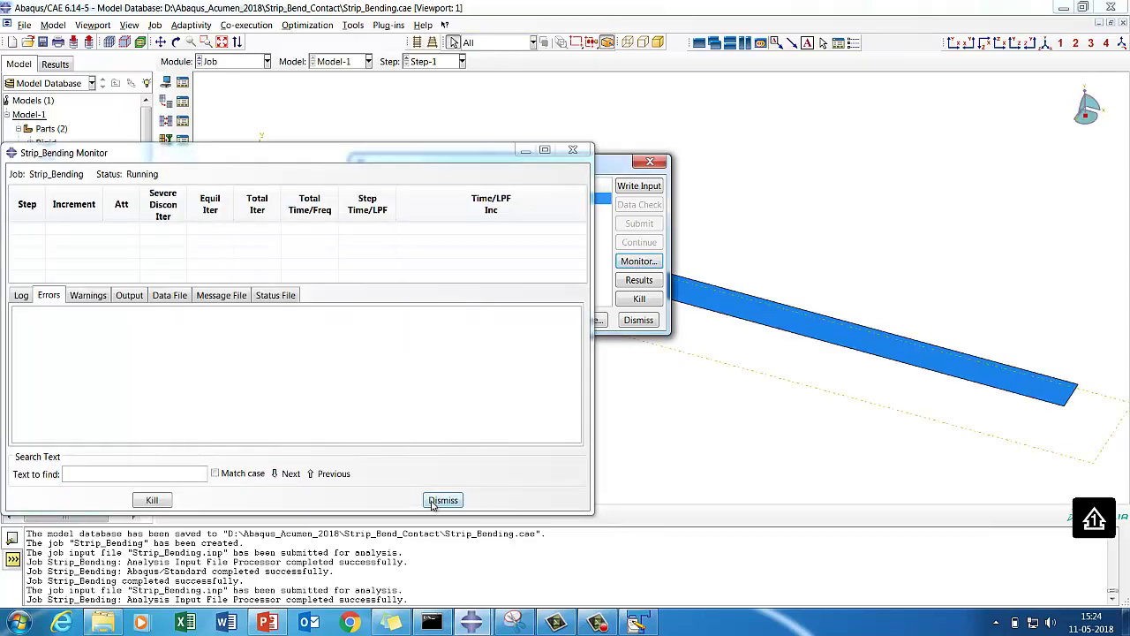
{"action": "left_click", "coordinate": [443, 501]}
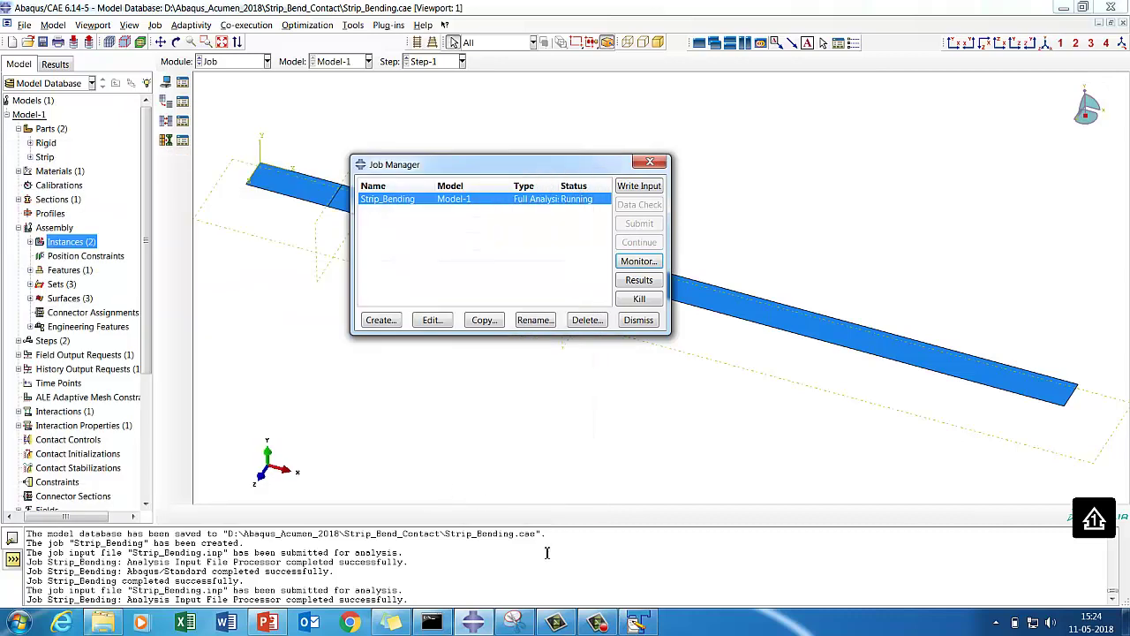
{"action": "left_click", "coordinate": [598, 623]}
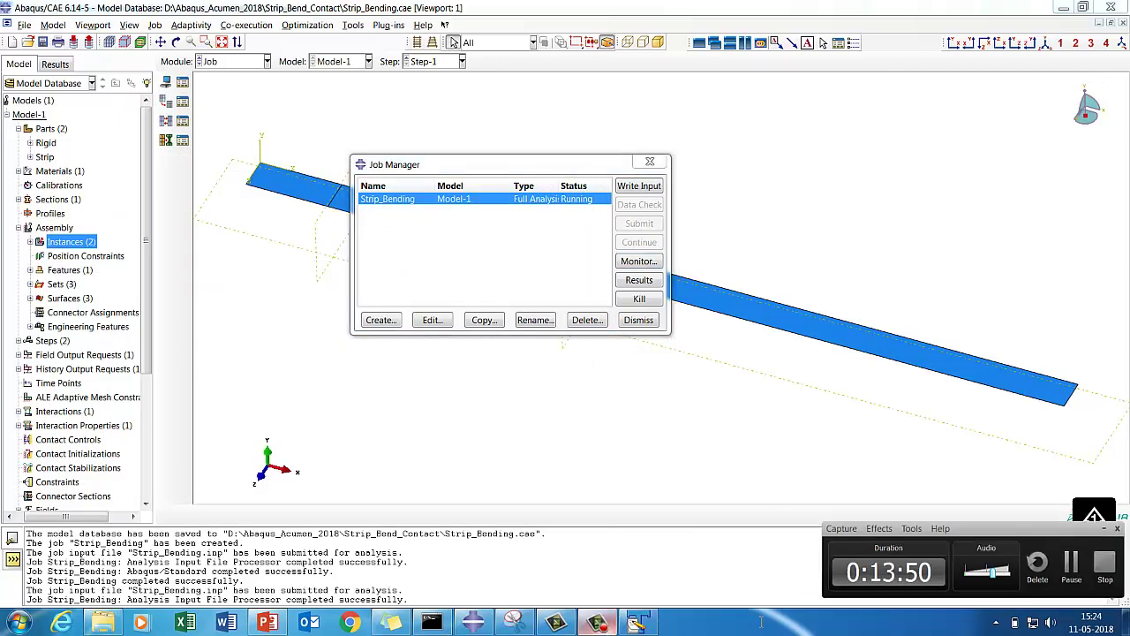
{"action": "left_click", "coordinate": [1072, 579]}
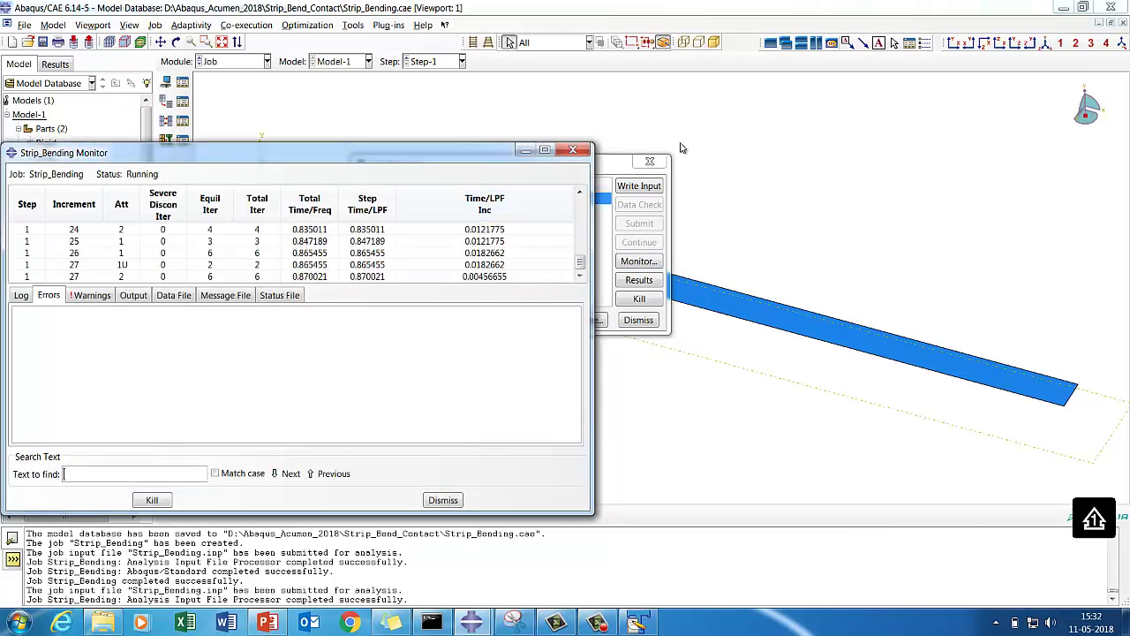
Review the Strip_Bending job's increments in the monitor from the first to the latest, and close the monitor
{"action": "left_click_drag", "start_coordinate": [581, 263], "coordinate": [582, 202]}
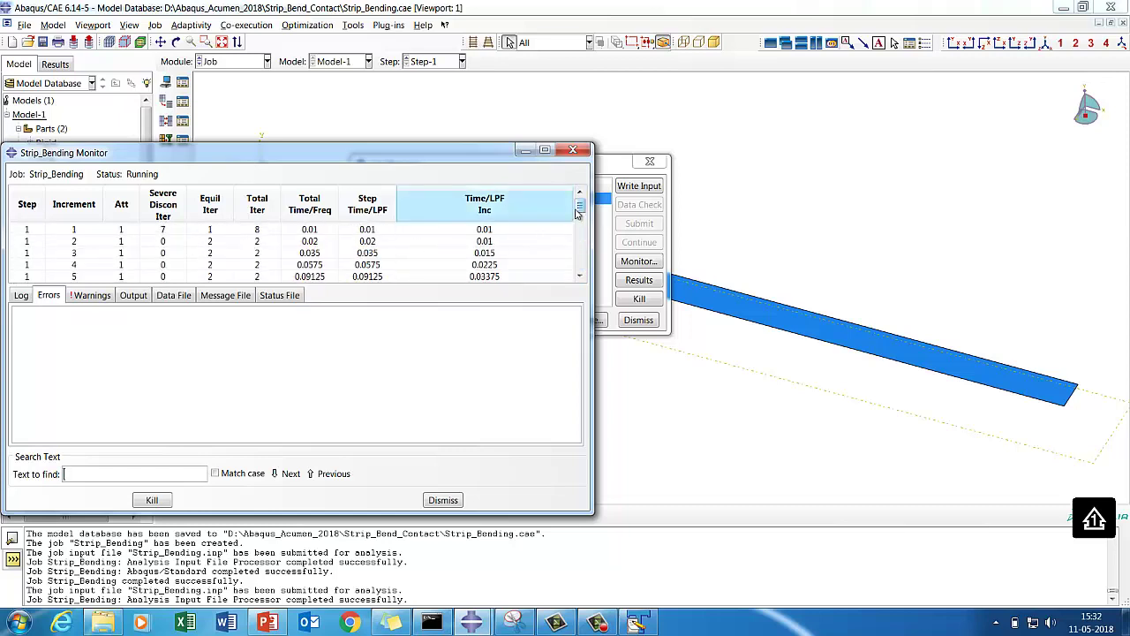
{"action": "scroll", "coordinate": [579, 212], "scroll_direction": "down", "scroll_amount": 8}
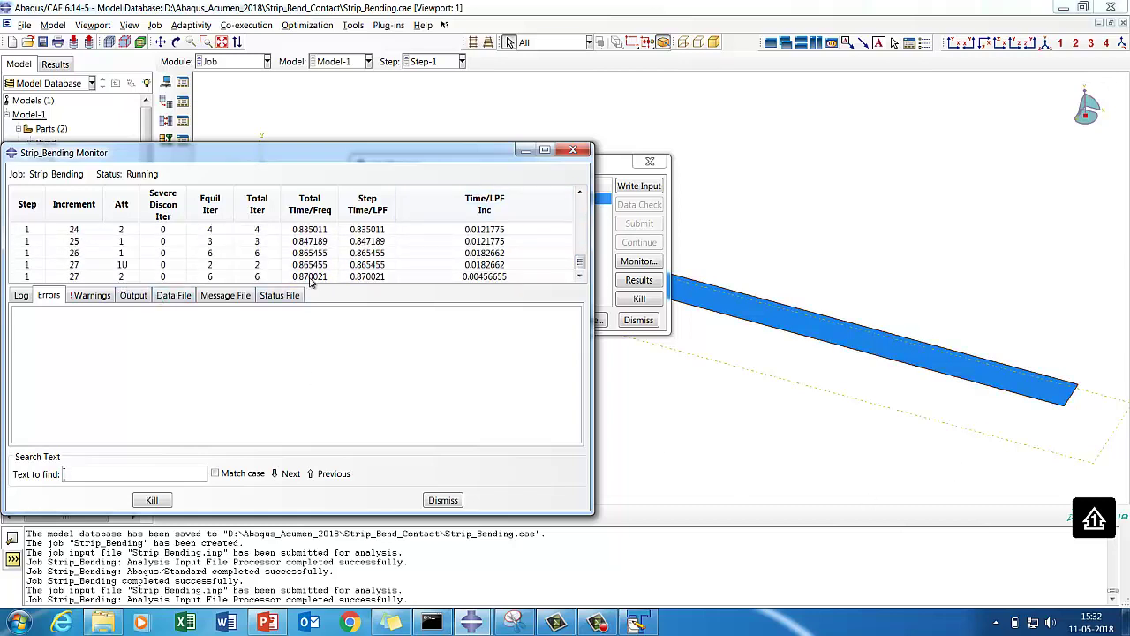
{"action": "left_click", "coordinate": [443, 500]}
Open the Strip_Bending job's results and animate the Mises stress contours over the time history
{"action": "left_click", "coordinate": [638, 280]}
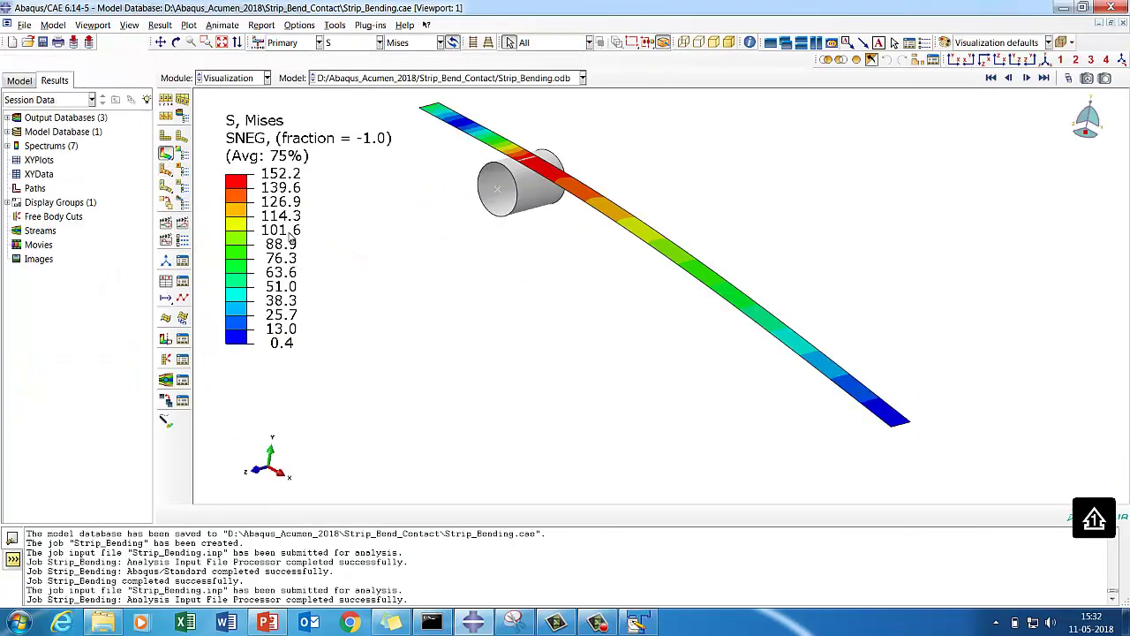
{"action": "left_click", "coordinate": [176, 42]}
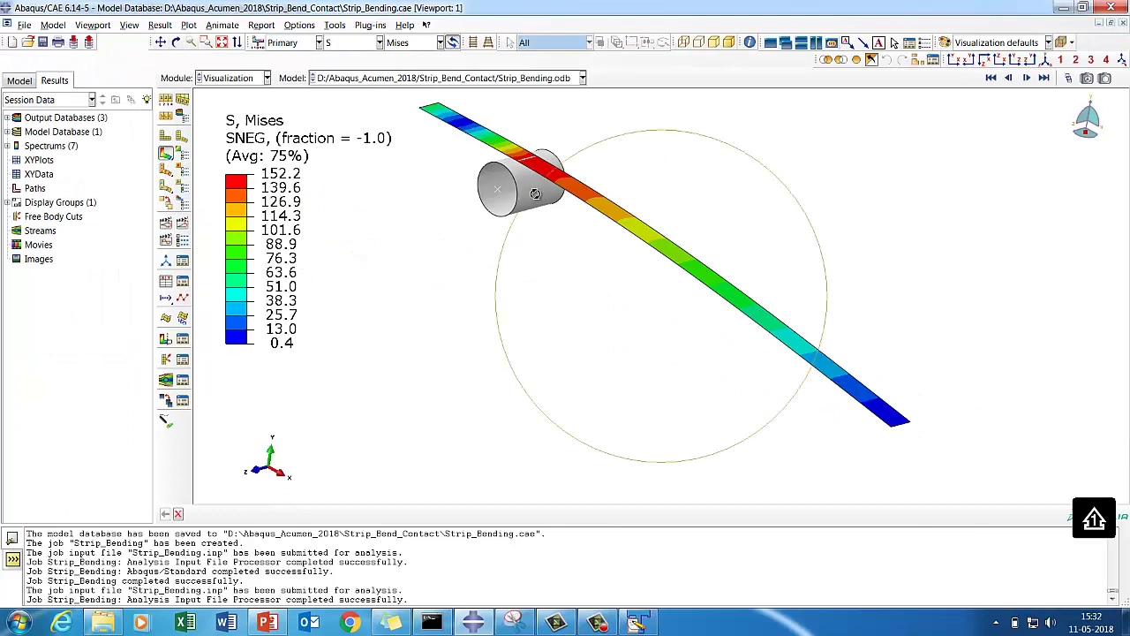
{"action": "left_click_drag", "start_coordinate": [512, 190], "coordinate": [559, 202]}
{"action": "left_click_drag", "start_coordinate": [589, 166], "coordinate": [615, 238]}
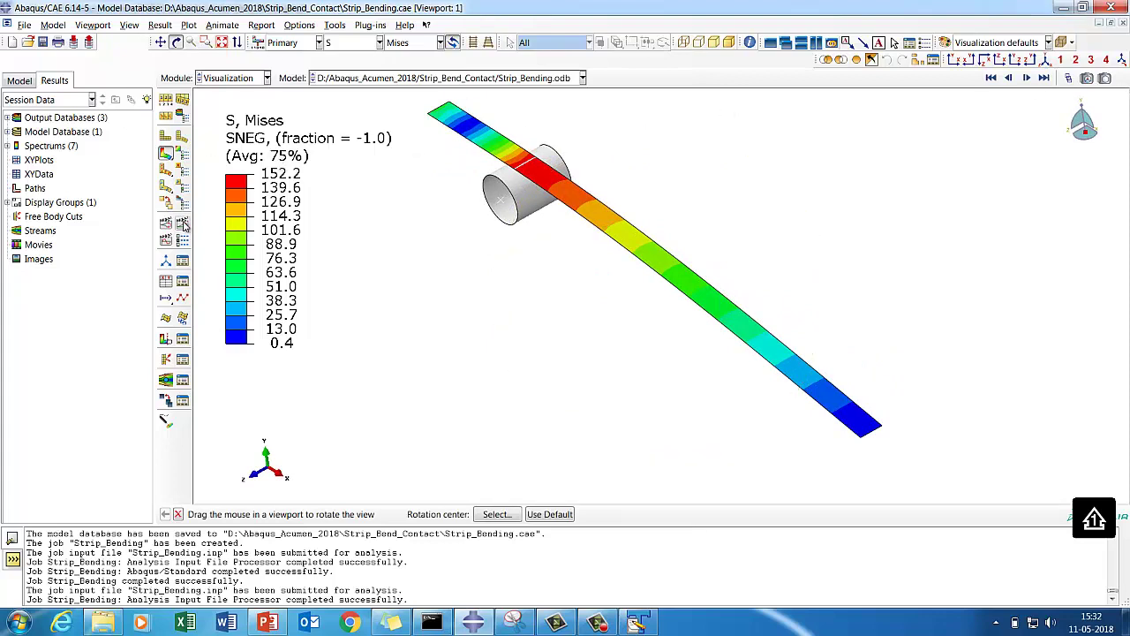
{"action": "left_click", "coordinate": [182, 223]}
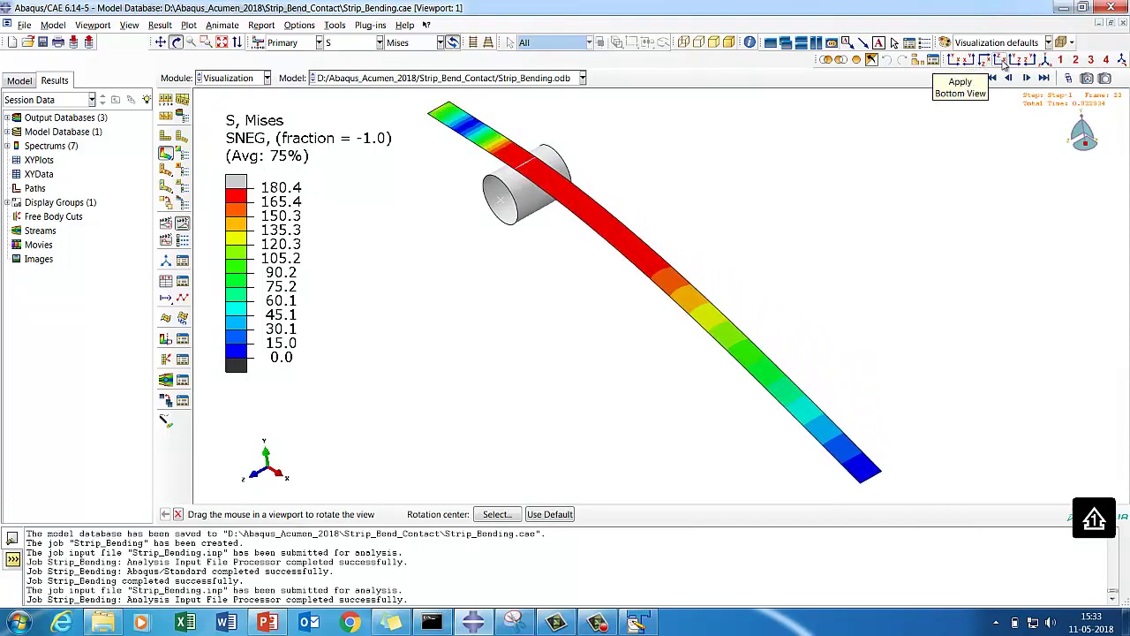
Examine the strip bending over the cylinder in the back view, and show the last result frame from an oblique angle
{"action": "left_click", "coordinate": [1016, 60]}
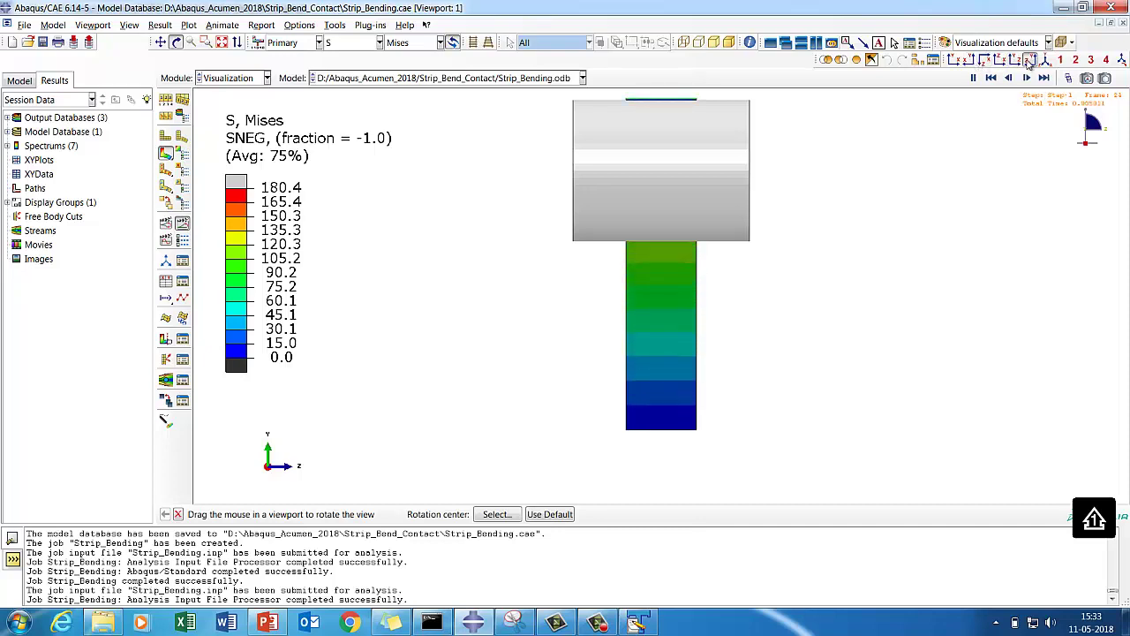
{"action": "left_click", "coordinate": [968, 61]}
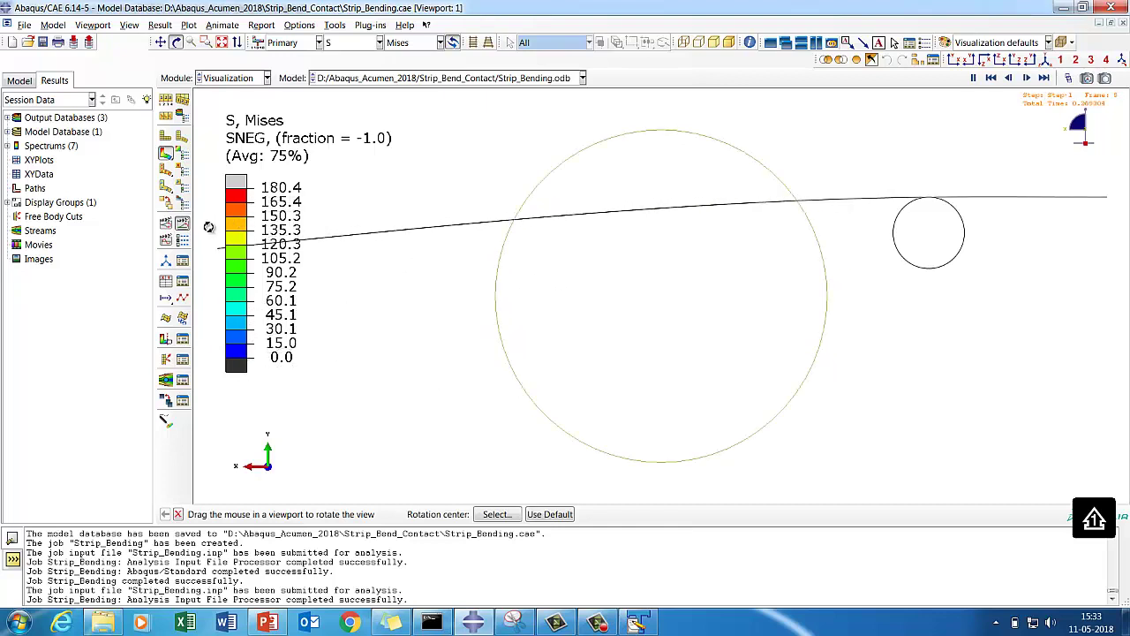
{"action": "left_click", "coordinate": [1044, 78]}
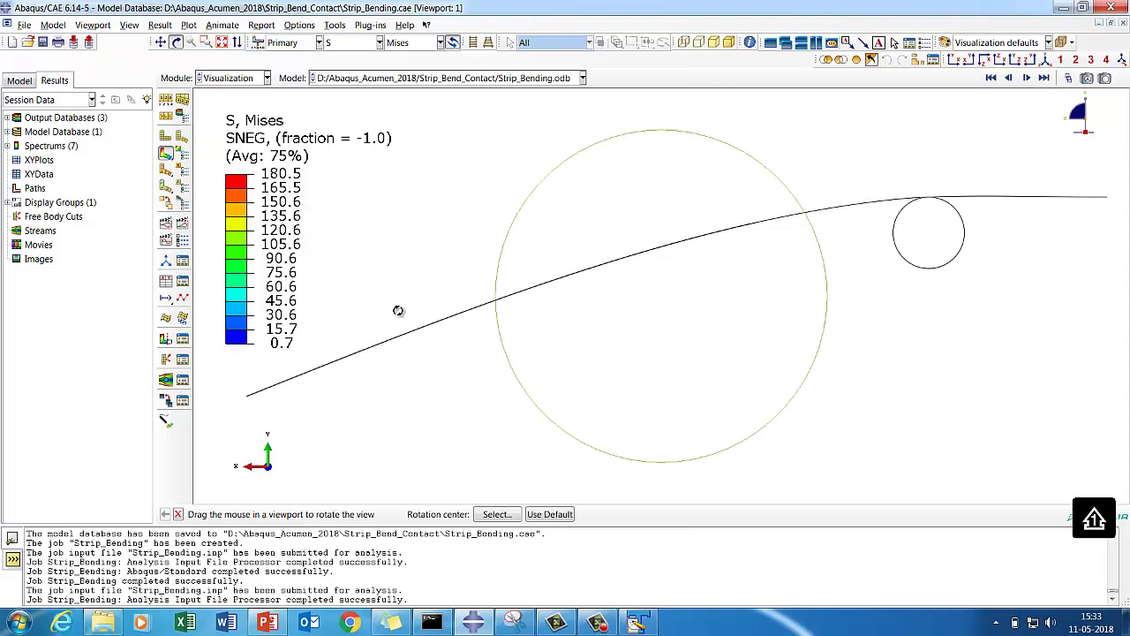
{"action": "left_click_drag", "start_coordinate": [466, 284], "coordinate": [744, 321]}
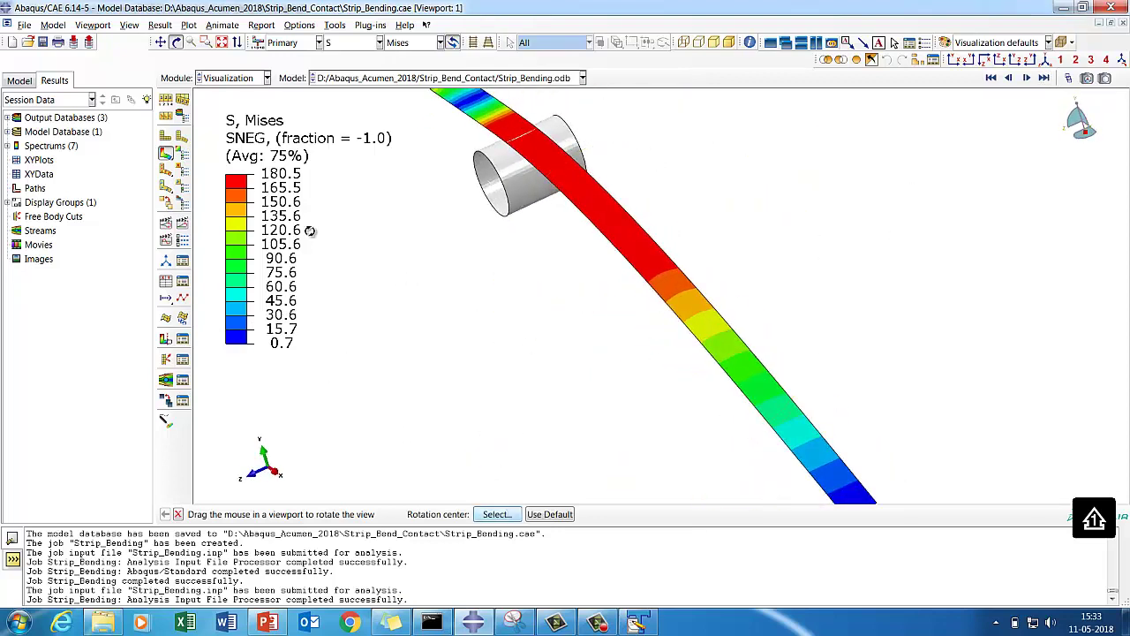
Return to the Job module and check the Strip_Bending job's latest increments in its monitor, closing it when done
{"action": "left_click", "coordinate": [231, 78]}
{"action": "left_click", "coordinate": [228, 206]}
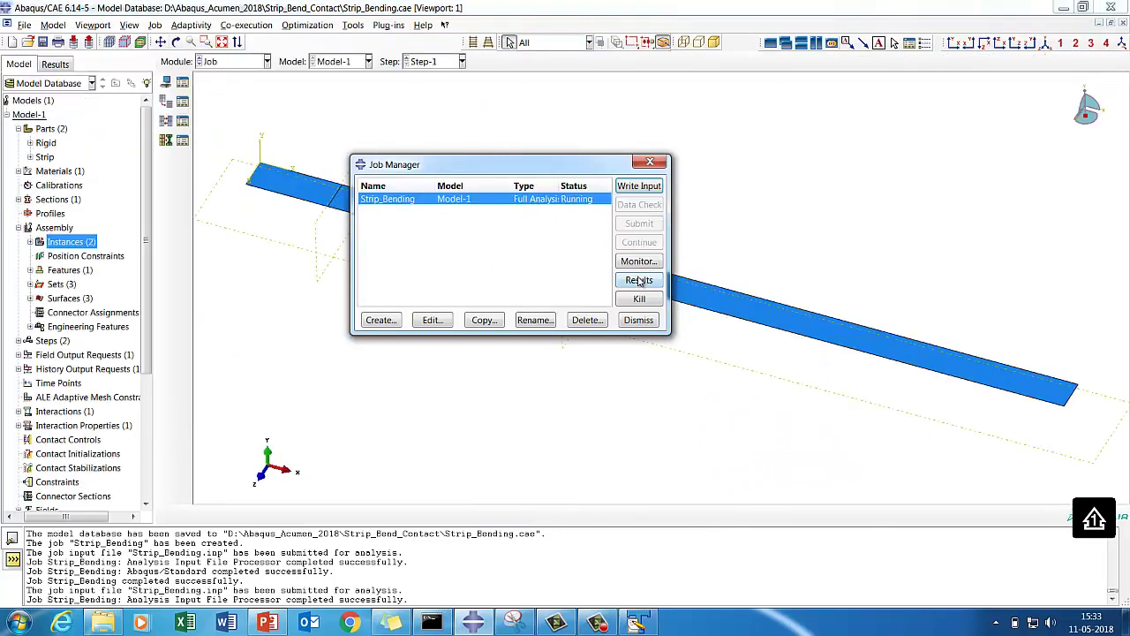
{"action": "left_click", "coordinate": [641, 269]}
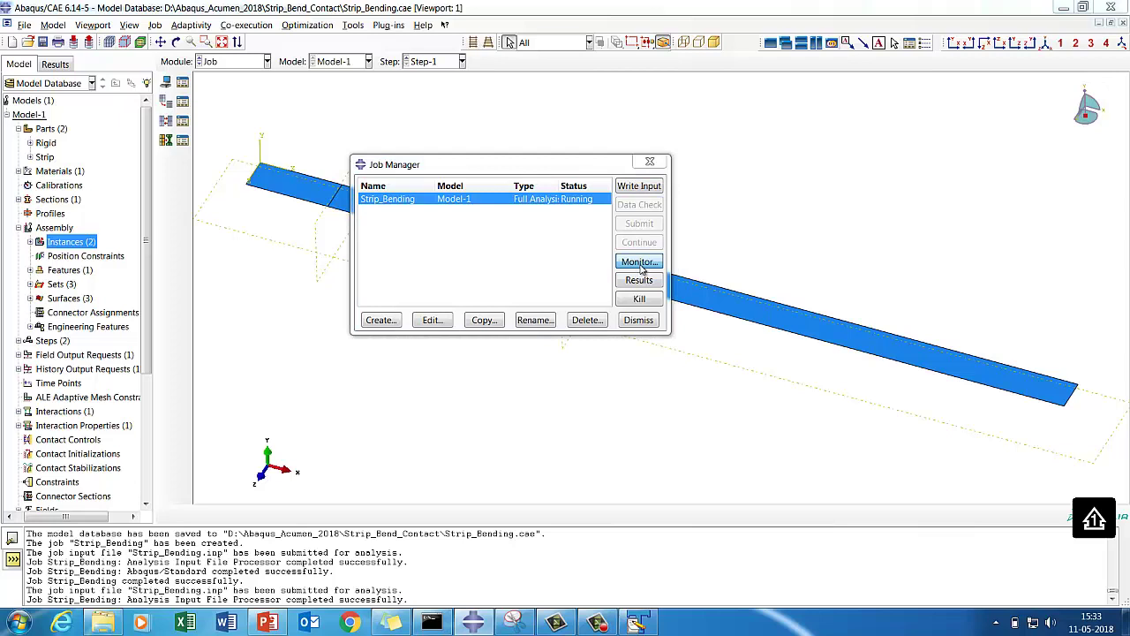
{"action": "left_click", "coordinate": [639, 264]}
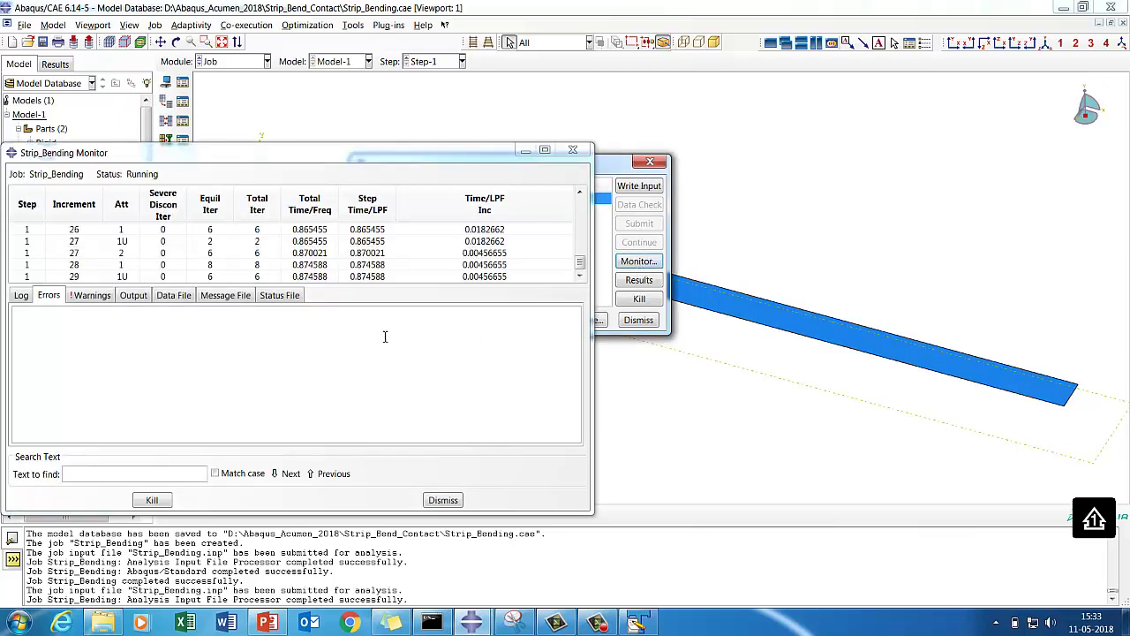
{"action": "left_click", "coordinate": [443, 500]}
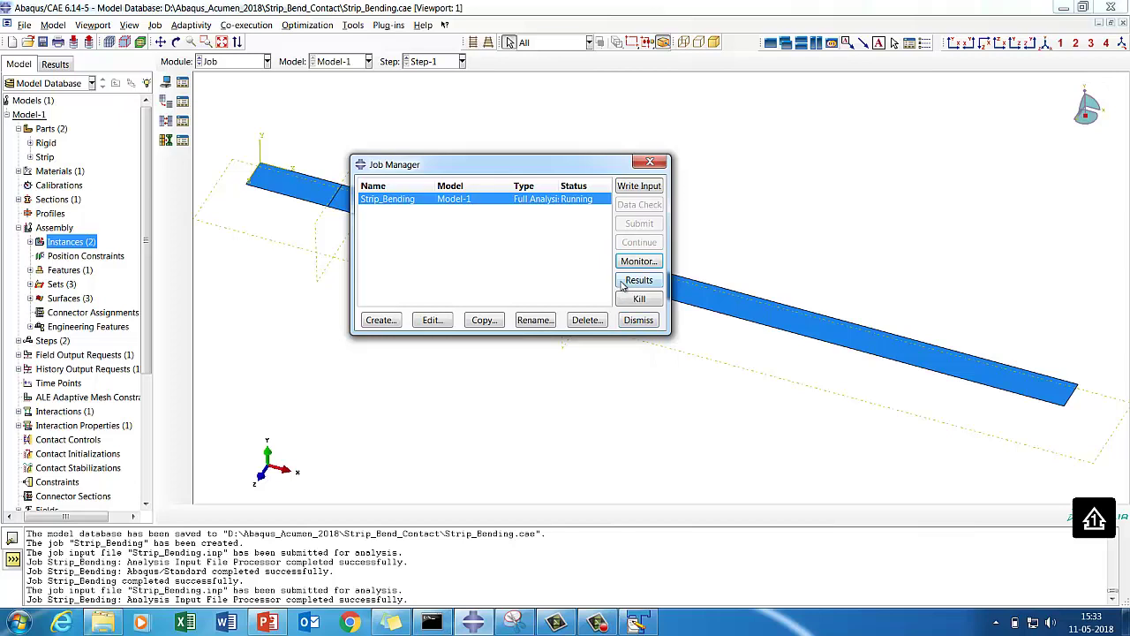
Reopen the Strip_Bending results and replay the time history animation with the newly computed frames
{"action": "left_click", "coordinate": [624, 281]}
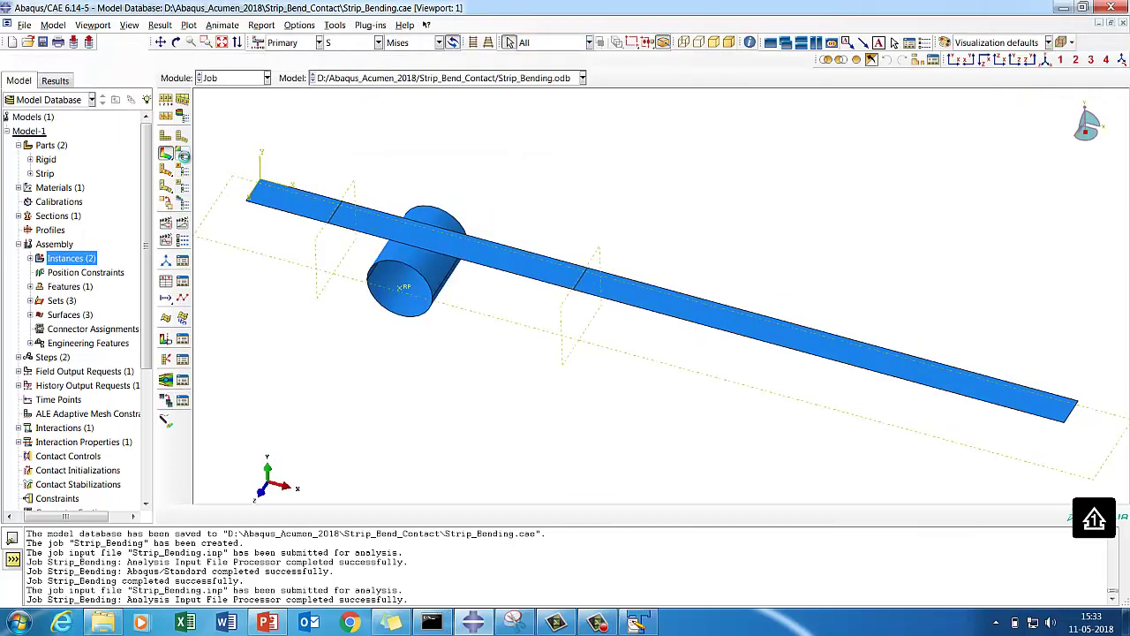
{"action": "left_click", "coordinate": [182, 224]}
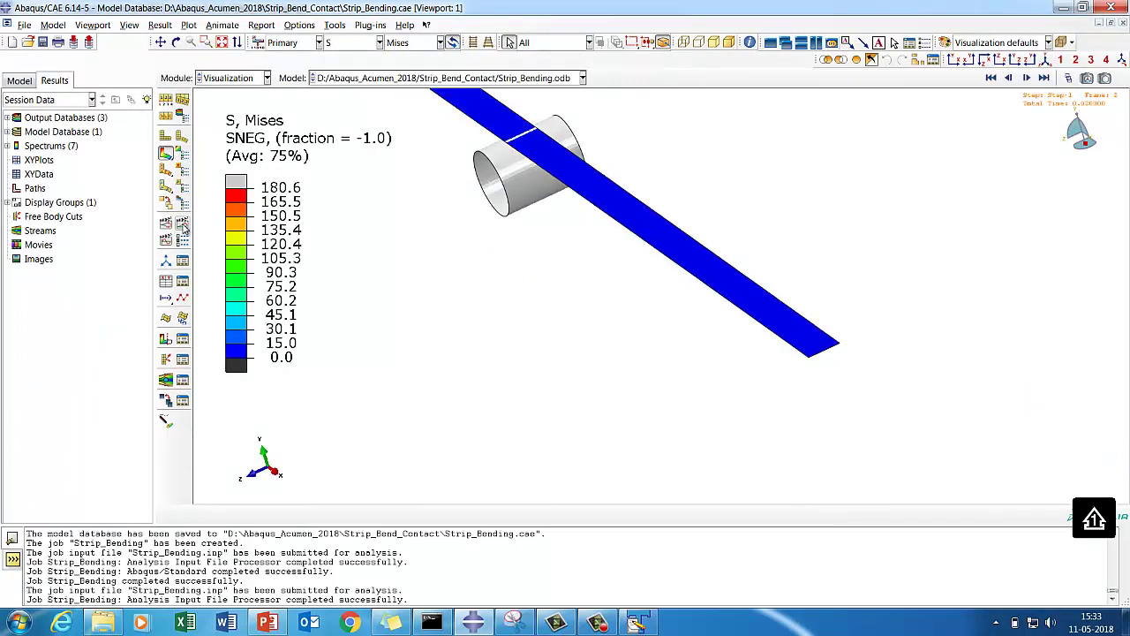